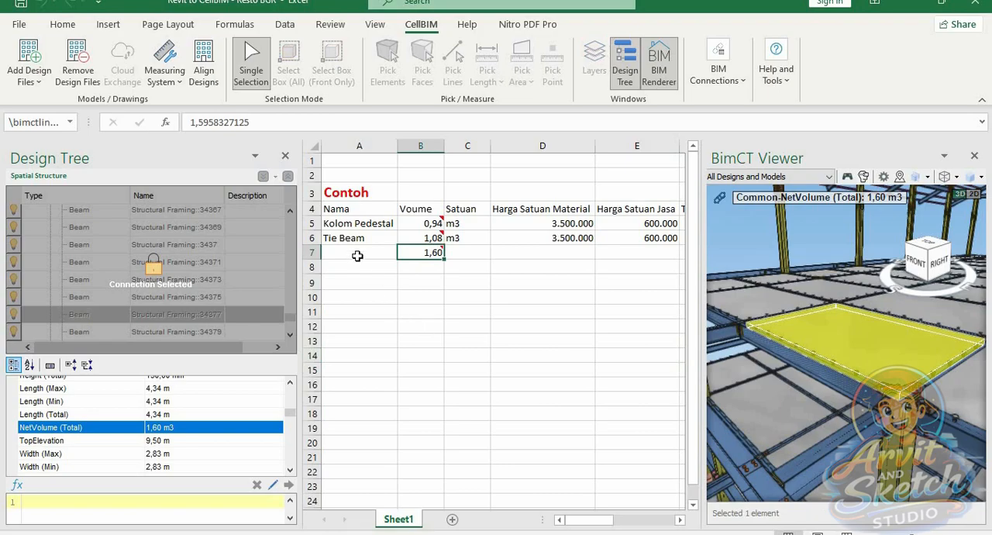
Enter Plat Lantai Beton as the item name in A7 and widen column A slightly to fit it
{"action": "left_click", "coordinate": [357, 256]}
{"action": "type", "text": "Plat Lantai"}
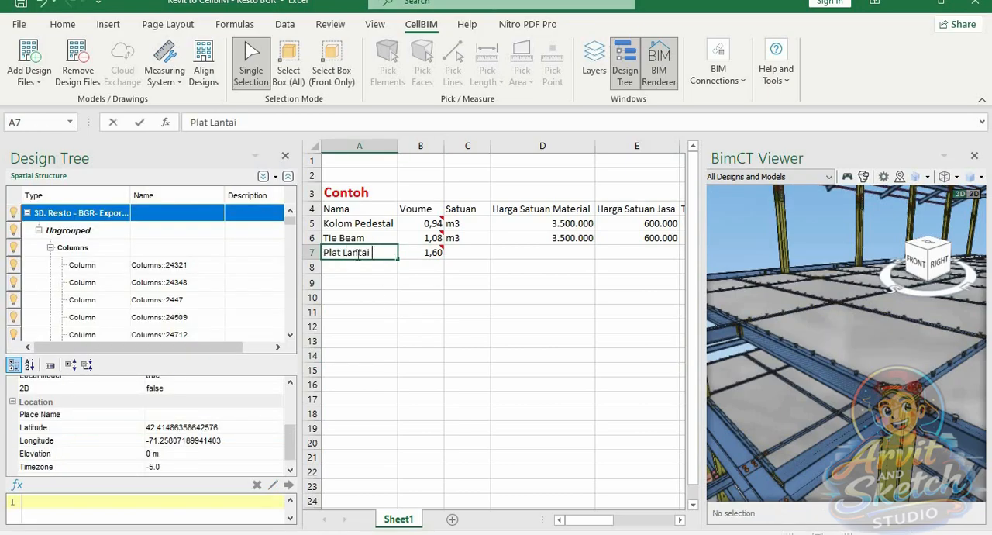
{"action": "type", "text": " Beton"}
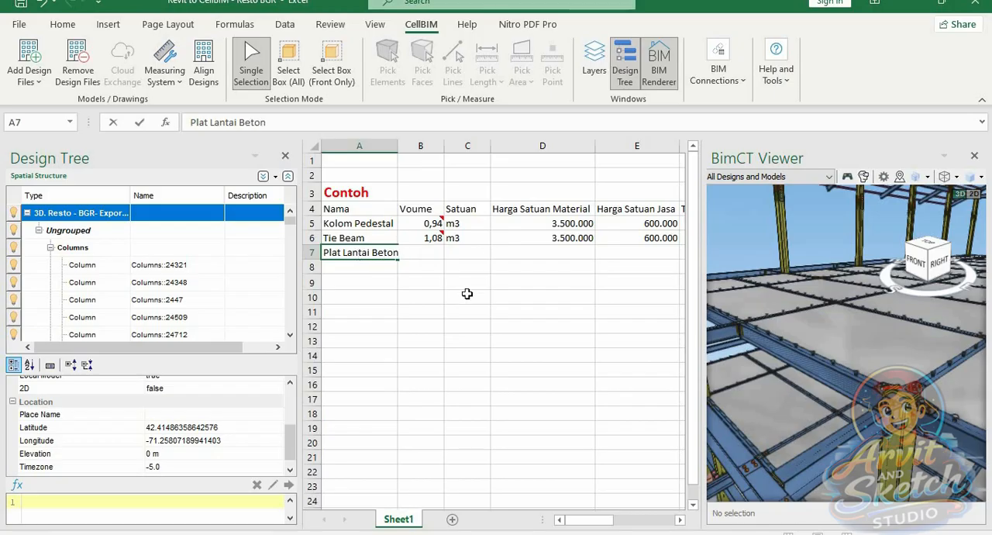
{"action": "left_click", "coordinate": [419, 329]}
{"action": "left_click_drag", "start_coordinate": [397, 145], "coordinate": [402, 145]}
Copy the m3 unit from the Tie Beam row into C7 for Plat Lantai Beton
{"action": "left_click", "coordinate": [470, 239]}
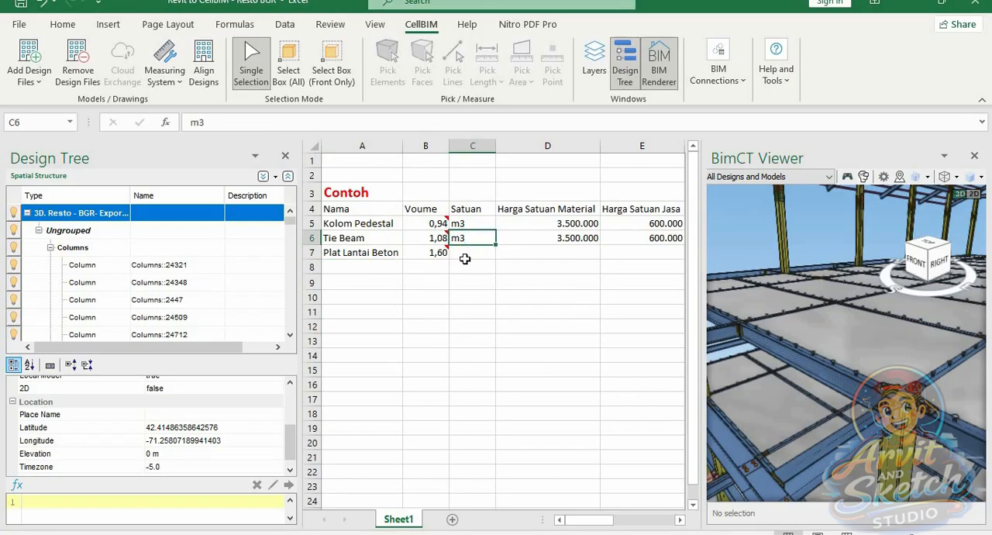
{"action": "key", "text": "ctrl+c"}
{"action": "left_click", "coordinate": [465, 253]}
{"action": "key", "text": "ctrl+v"}
{"action": "key", "text": "Escape"}
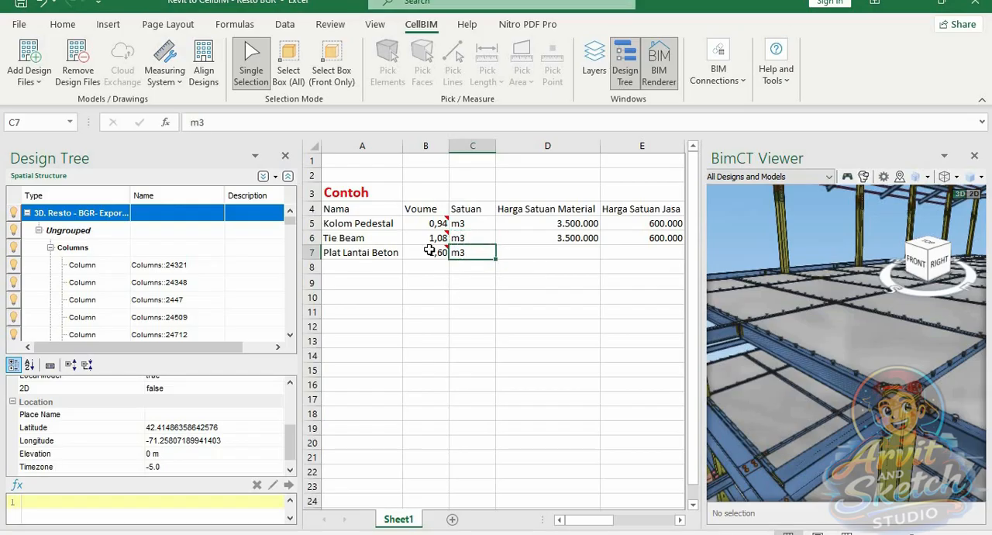
Examine the slab linked to the Plat Lantai Beton volume in the model, including its footprint area, height, volume and IFC parameters
{"action": "left_click", "coordinate": [431, 250]}
{"action": "scroll", "coordinate": [771, 369], "scroll_direction": "down", "scroll_amount": 5}
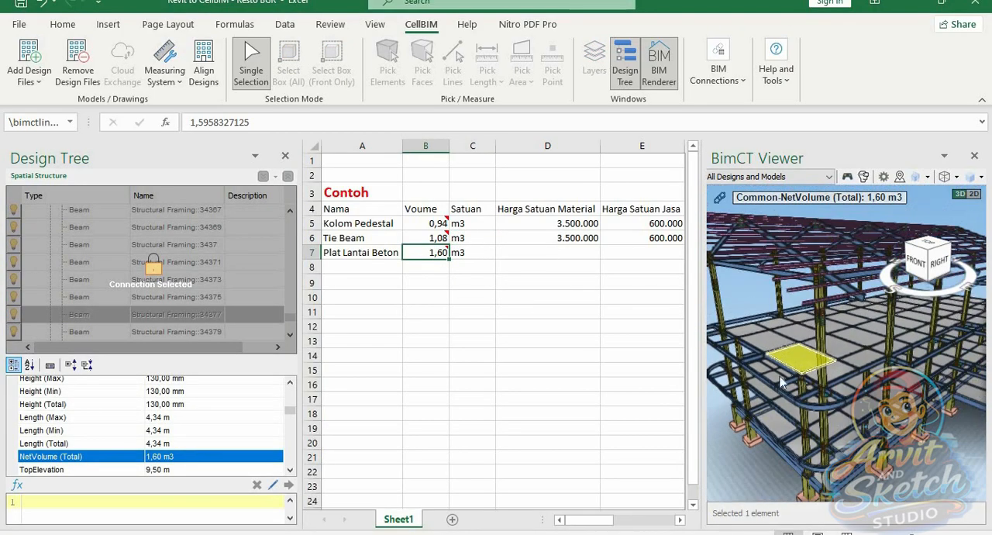
{"action": "scroll", "coordinate": [813, 391], "scroll_direction": "up", "scroll_amount": 5}
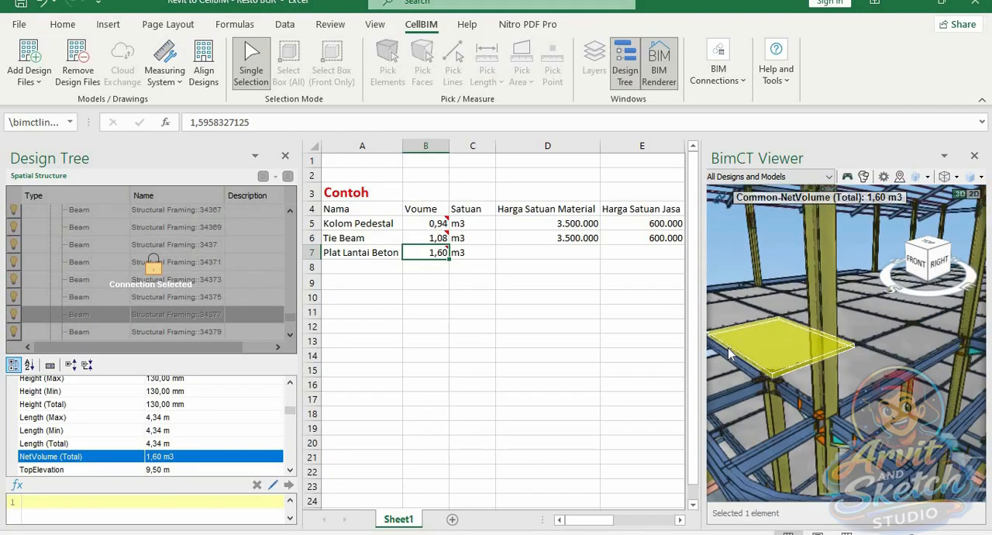
{"action": "scroll", "coordinate": [728, 347], "scroll_direction": "up", "scroll_amount": 3}
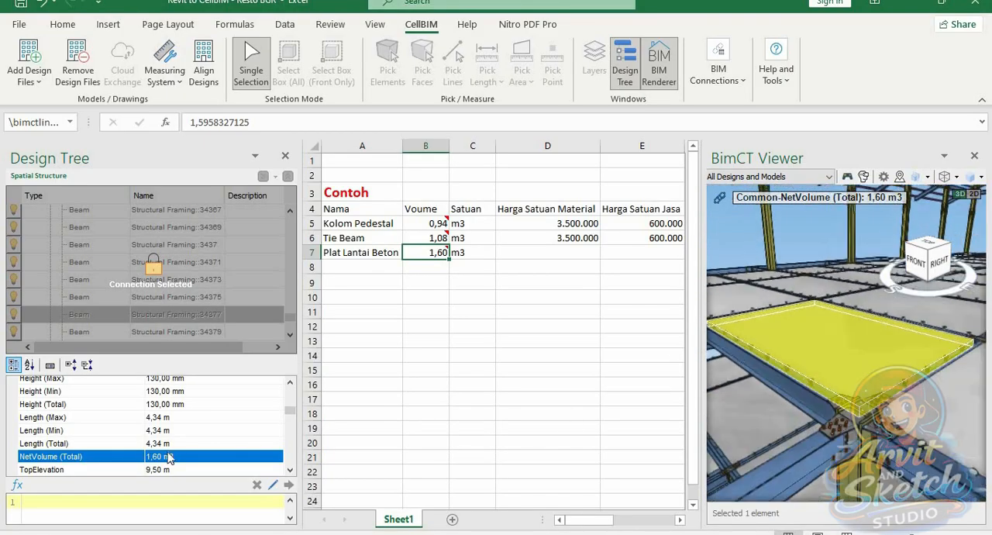
{"action": "scroll", "coordinate": [151, 449], "scroll_direction": "down", "scroll_amount": 1}
{"action": "scroll", "coordinate": [151, 450], "scroll_direction": "up", "scroll_amount": 2}
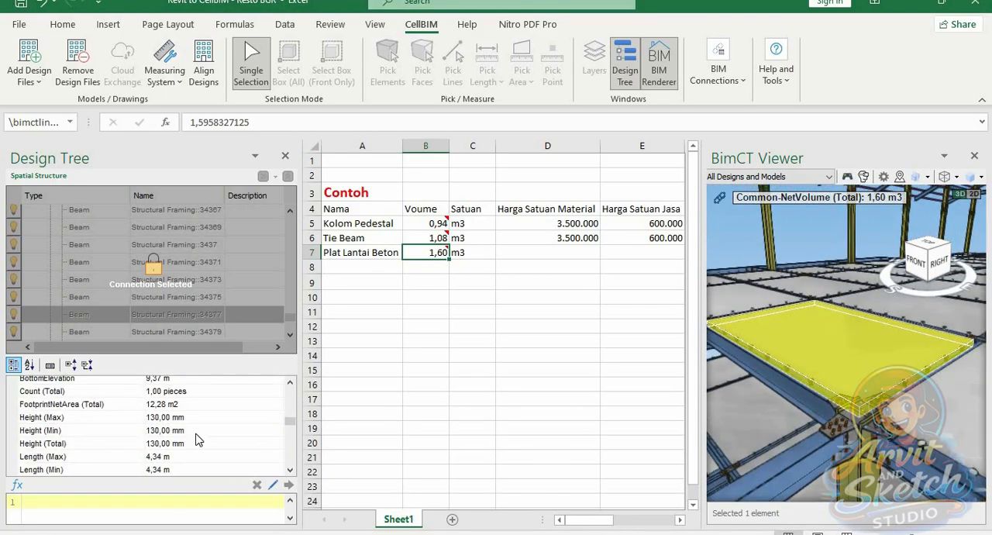
{"action": "left_click", "coordinate": [165, 409]}
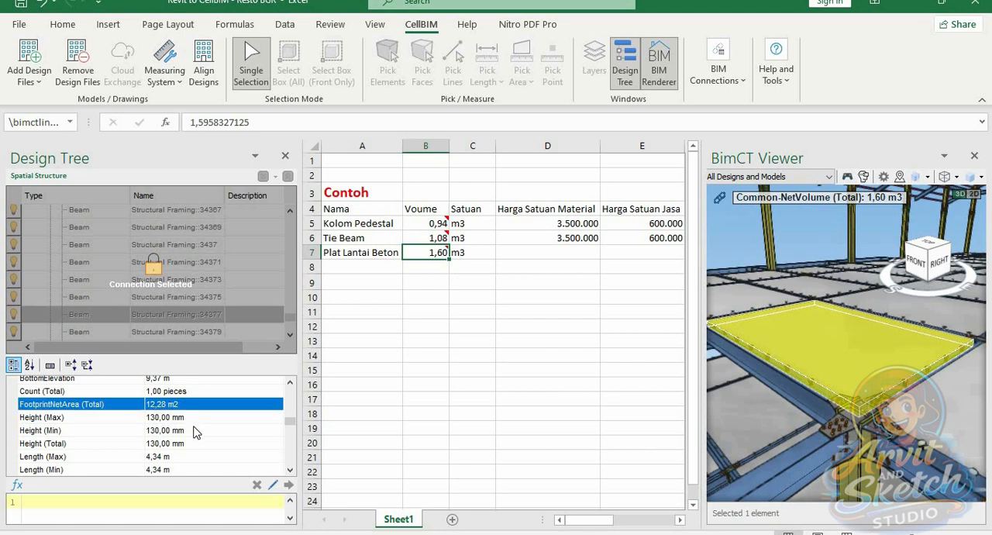
{"action": "scroll", "coordinate": [195, 428], "scroll_direction": "down", "scroll_amount": 2}
{"action": "left_click", "coordinate": [175, 419]}
{"action": "scroll", "coordinate": [197, 448], "scroll_direction": "down", "scroll_amount": 1}
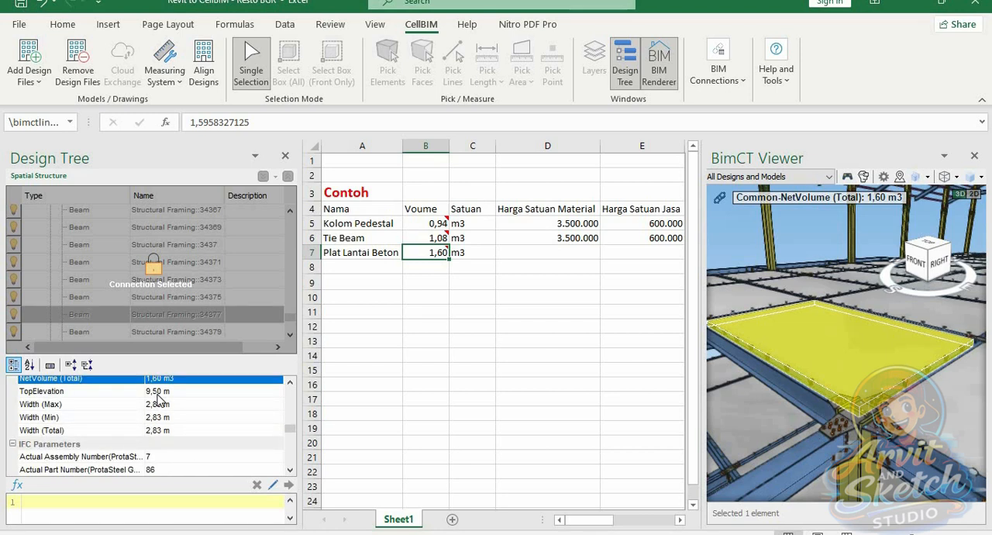
{"action": "scroll", "coordinate": [186, 431], "scroll_direction": "down", "scroll_amount": 1}
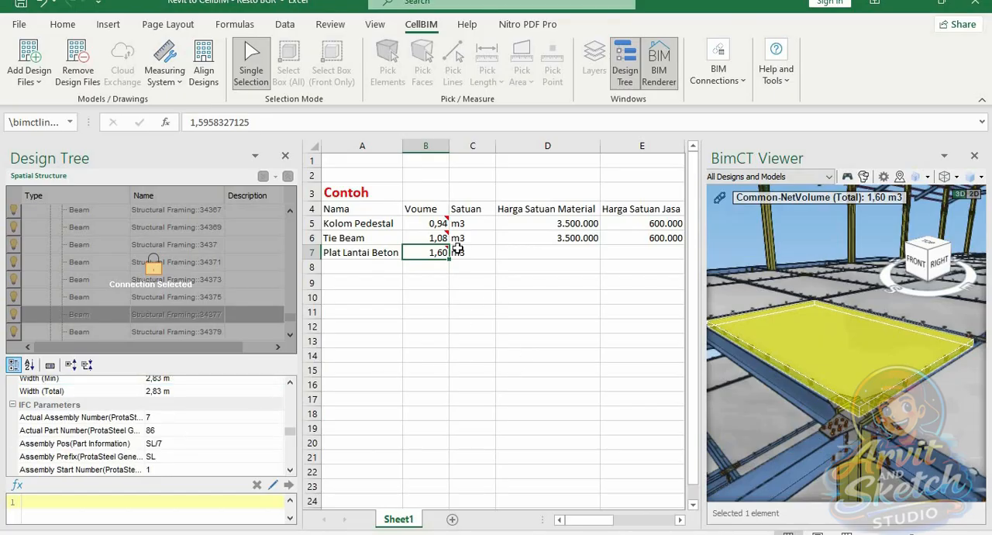
Hide the Design Tree and copy the Tie Beam material and labour unit prices (D6:E6) into the Plat Lantai Beton row
{"action": "left_click", "coordinate": [625, 68]}
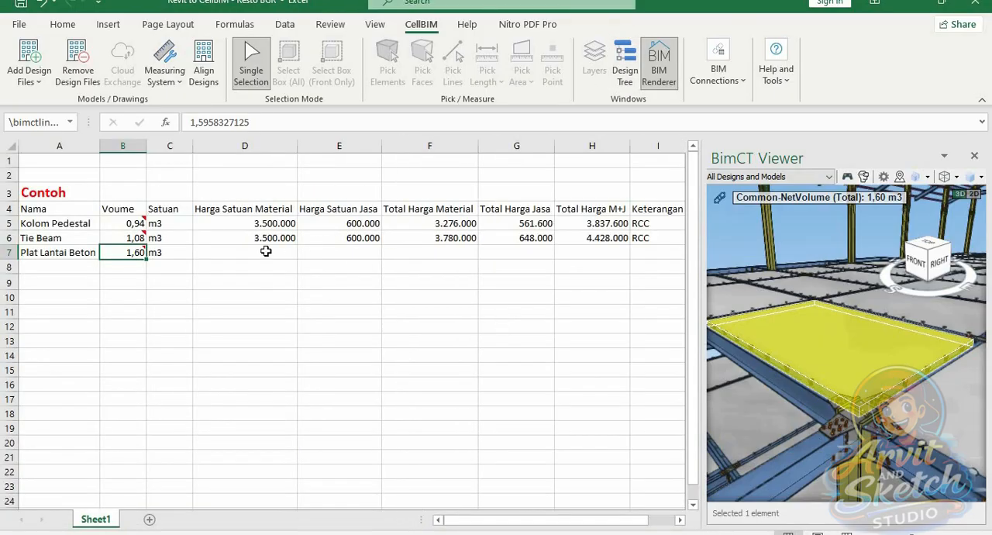
{"action": "left_click_drag", "start_coordinate": [278, 241], "coordinate": [335, 238]}
{"action": "key", "text": "ctrl+c"}
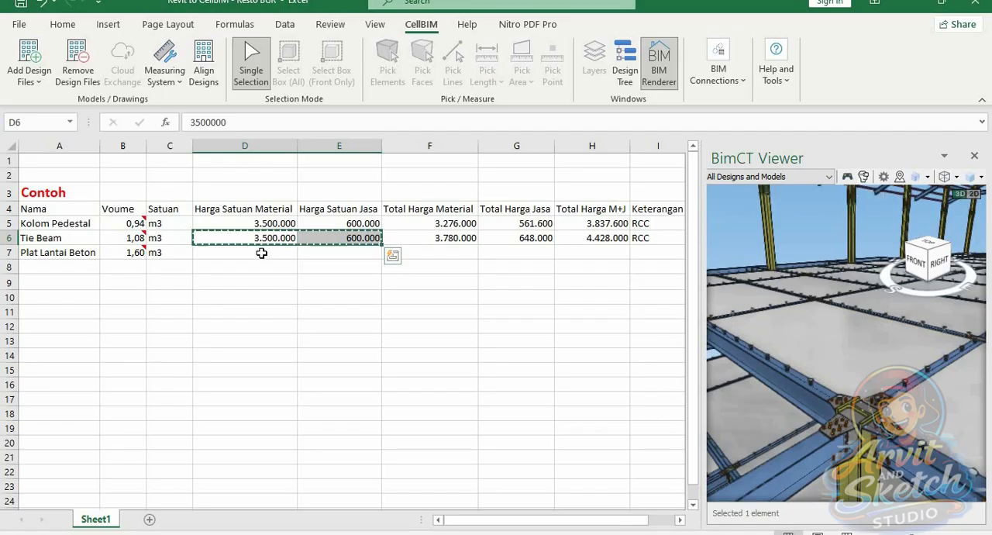
{"action": "left_click", "coordinate": [262, 252]}
{"action": "key", "text": "ctrl+v"}
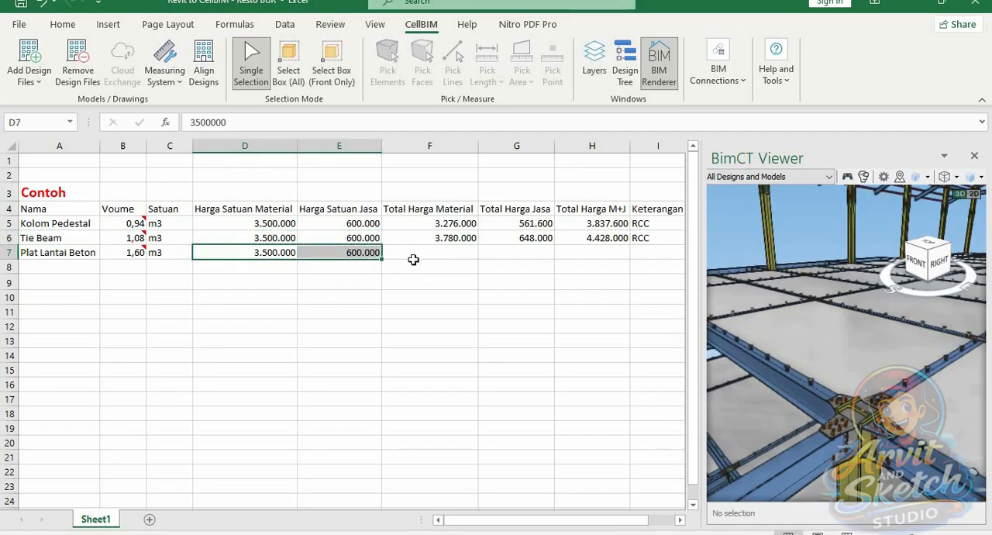
Copy the Tie Beam totals and Keterangan entry (F6:I6) into row 7, starting at F7
{"action": "left_click", "coordinate": [421, 255]}
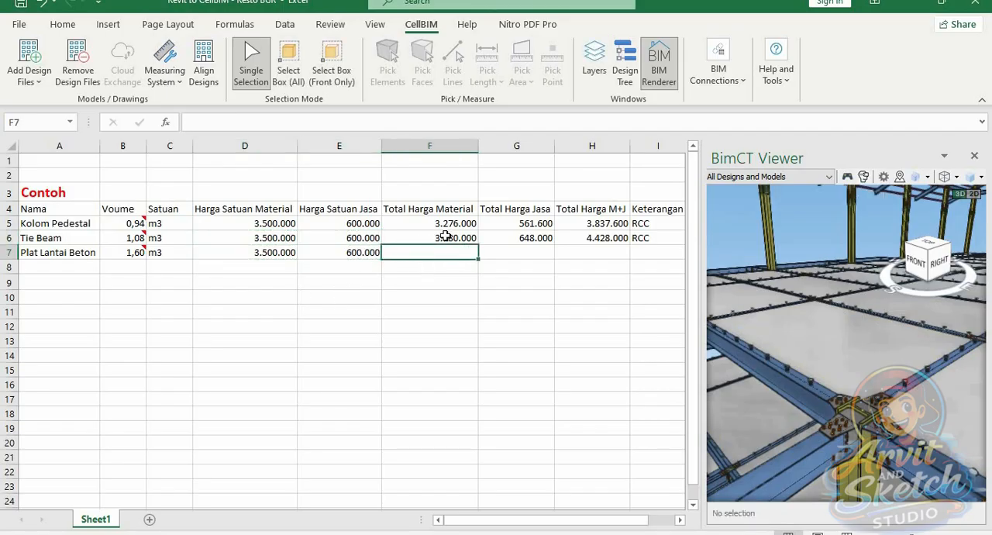
{"action": "left_click_drag", "start_coordinate": [444, 237], "coordinate": [627, 238]}
{"action": "key", "text": "ctrl+c"}
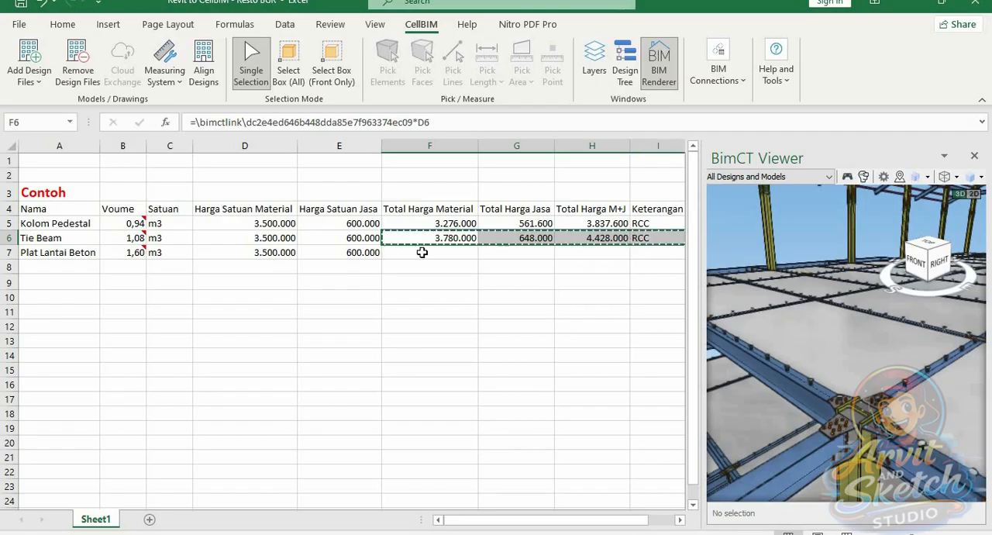
{"action": "left_click", "coordinate": [420, 251]}
{"action": "key", "text": "ctrl+v"}
Replace the Total Harga Material formula in F7 with the linked Plat Lantai Beton volume in B7 multiplied by D7
{"action": "left_click", "coordinate": [437, 252]}
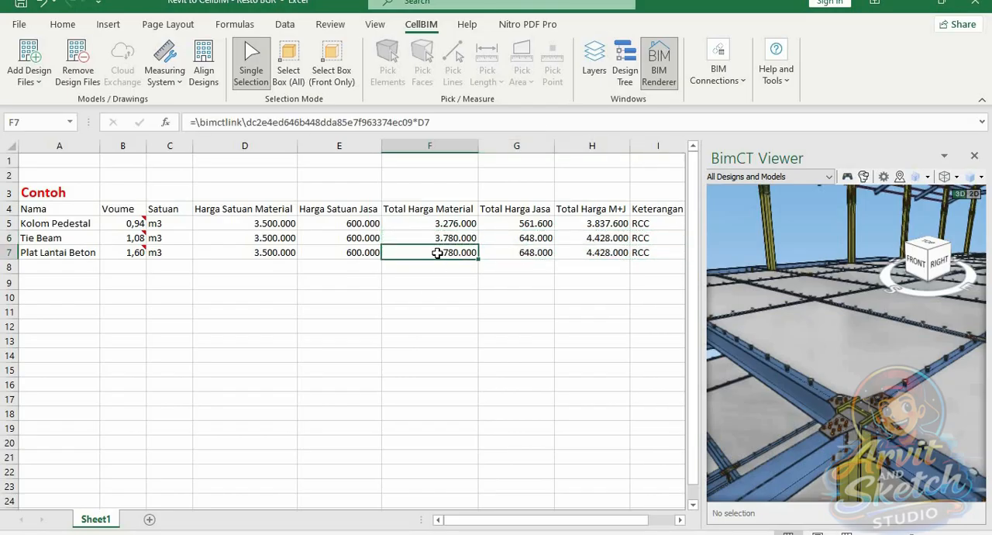
{"action": "type", "text": "="}
{"action": "left_click", "coordinate": [128, 252]}
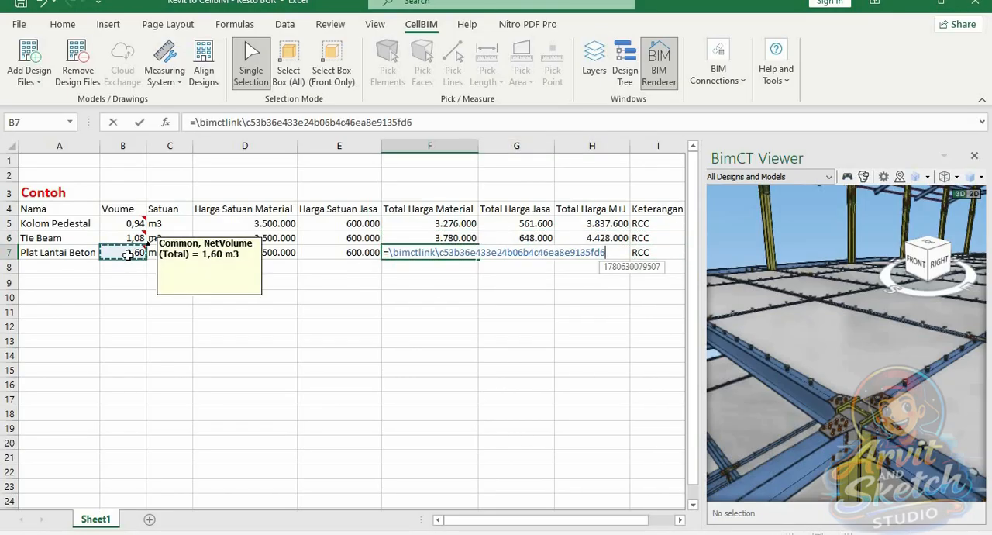
{"action": "left_click", "coordinate": [241, 252]}
{"action": "key", "text": "Return"}
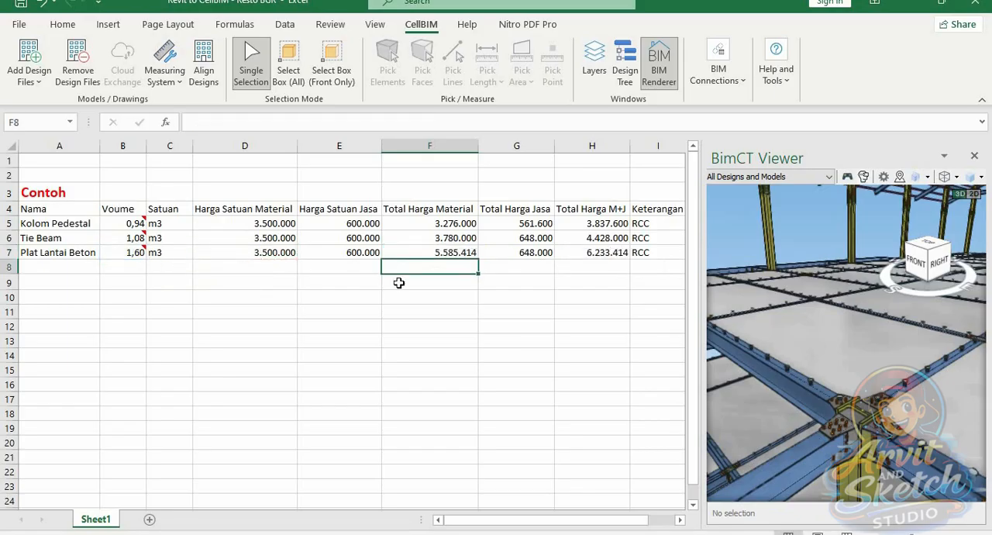
Replace the Total Harga Jasa formula in G7 with the linked Plat Lantai Beton volume in B7 multiplied by E7
{"action": "left_click", "coordinate": [511, 252]}
{"action": "type", "text": "="}
{"action": "left_click", "coordinate": [130, 253]}
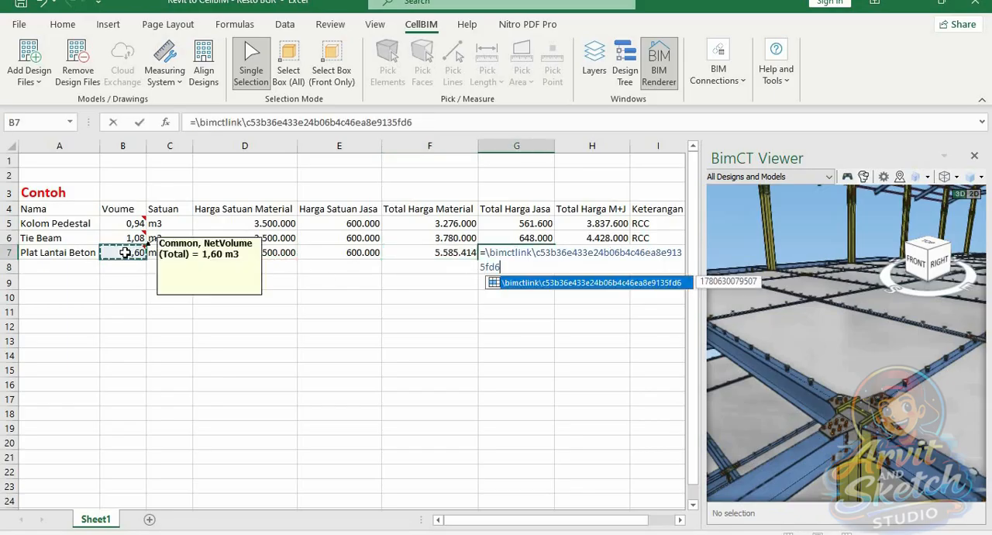
{"action": "left_click", "coordinate": [363, 251]}
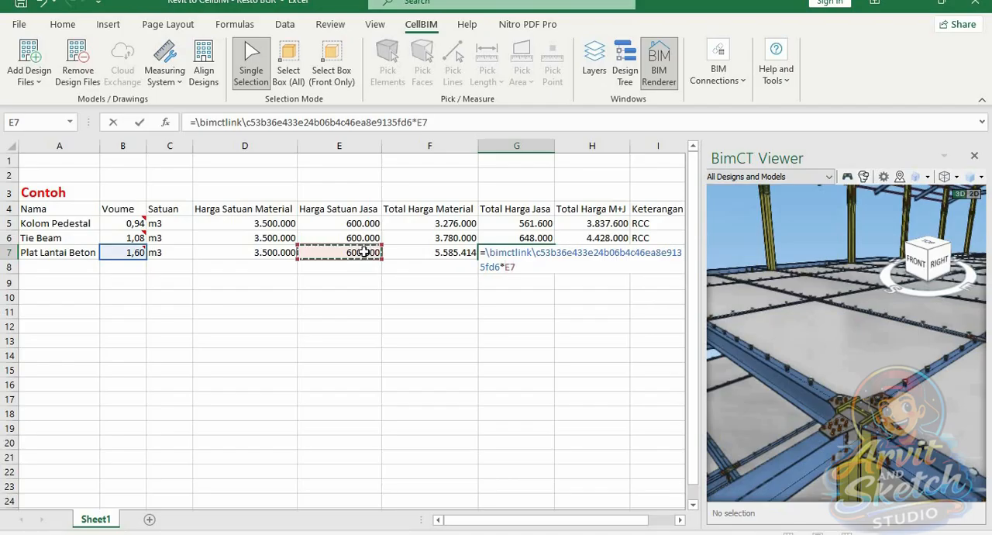
{"action": "key", "text": "Return"}
{"action": "left_click", "coordinate": [618, 252]}
{"action": "left_click", "coordinate": [642, 256]}
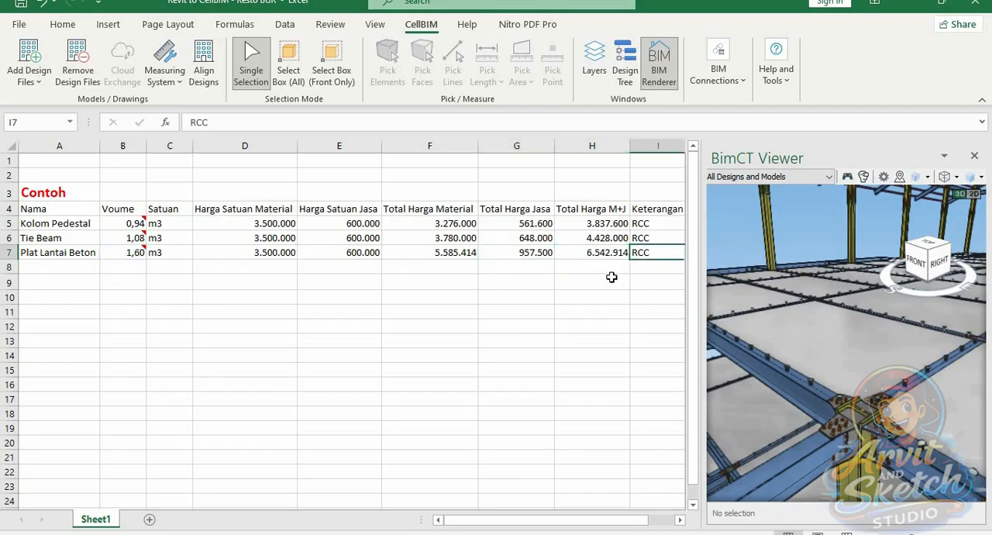
{"action": "left_click", "coordinate": [590, 280]}
Highlight the slab linked to B7, show the Design Tree again, select A8 and widen the BimCT Viewer
{"action": "left_click", "coordinate": [133, 253]}
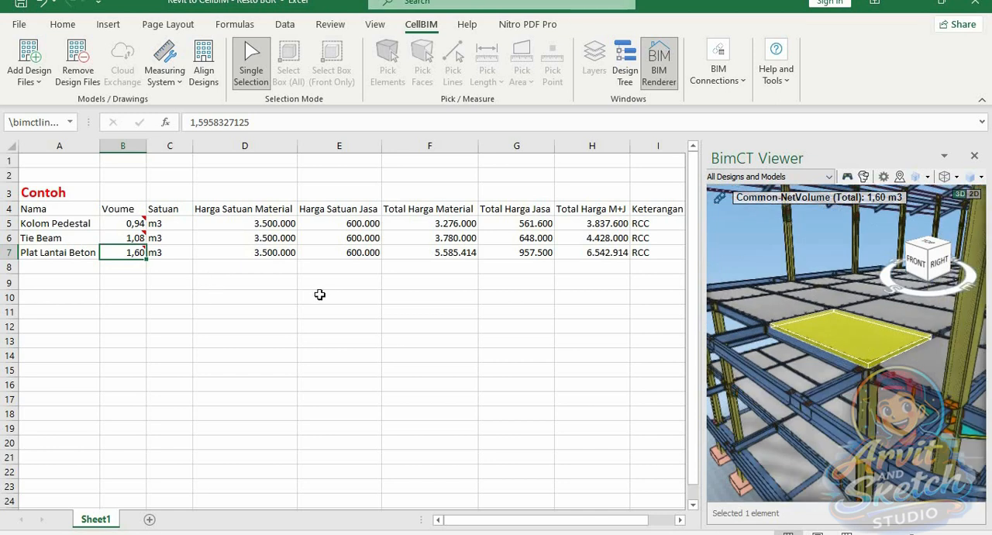
{"action": "left_click", "coordinate": [624, 66]}
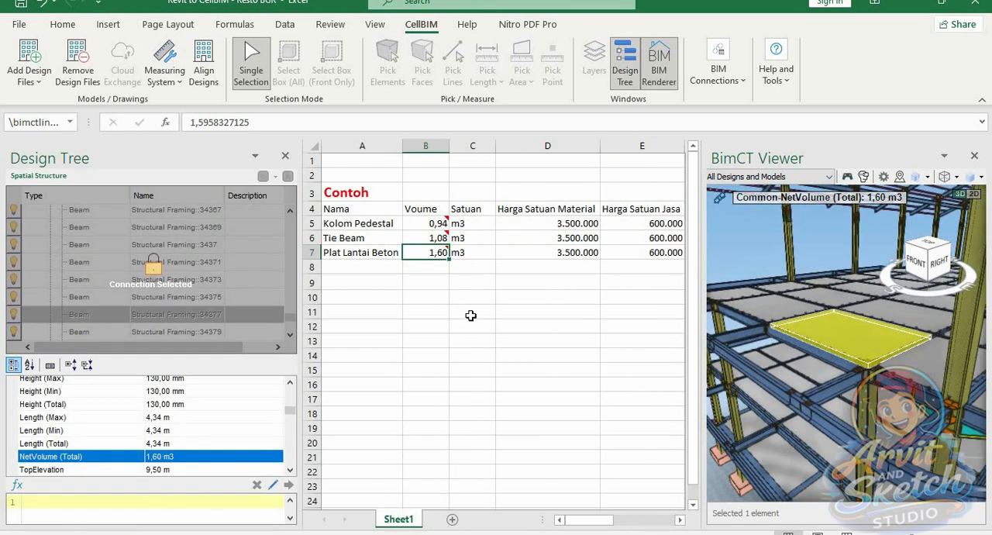
{"action": "left_click", "coordinate": [361, 267]}
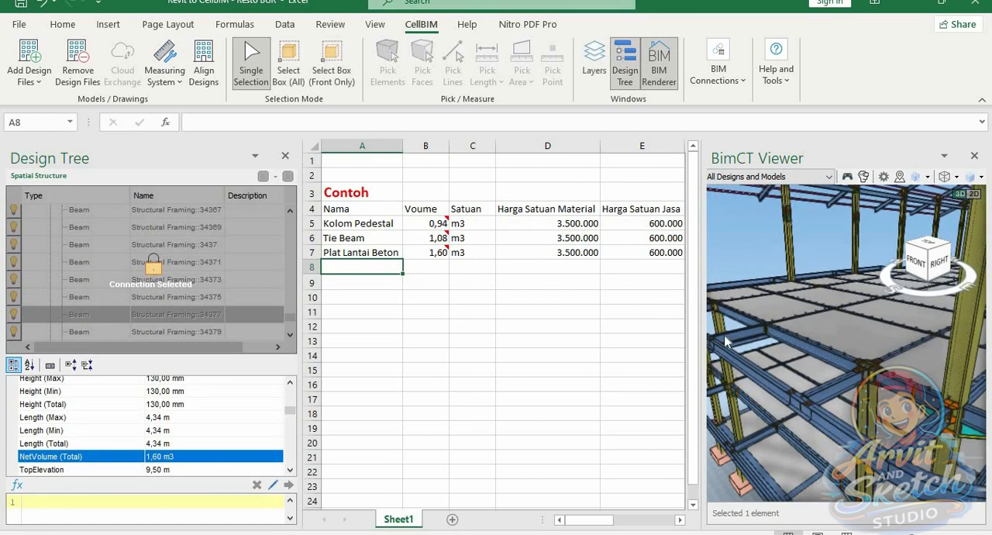
{"action": "left_click_drag", "start_coordinate": [693, 323], "coordinate": [525, 333]}
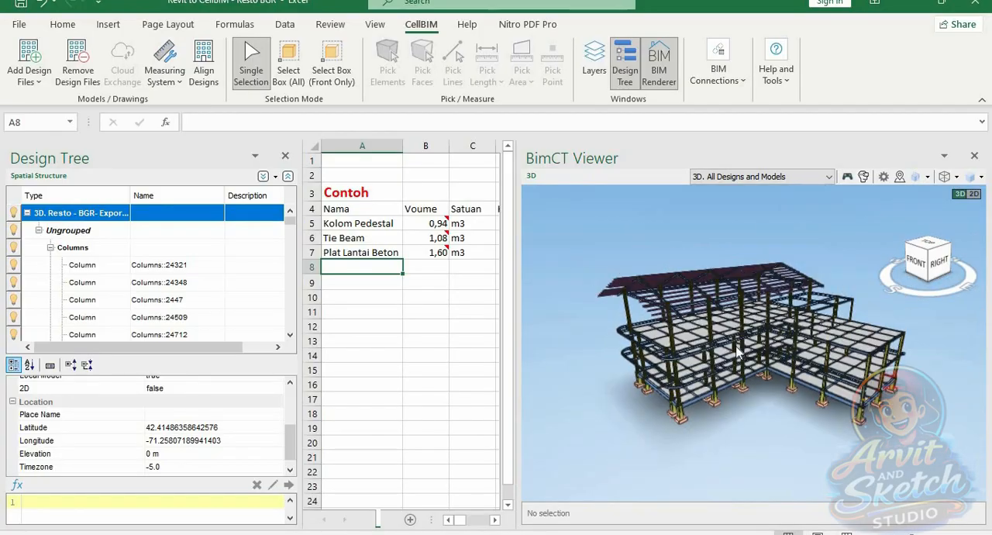
Examine the whole restaurant structure from several isometric directions in the BimCT Viewer
{"action": "scroll", "coordinate": [738, 353], "scroll_direction": "up", "scroll_amount": 2}
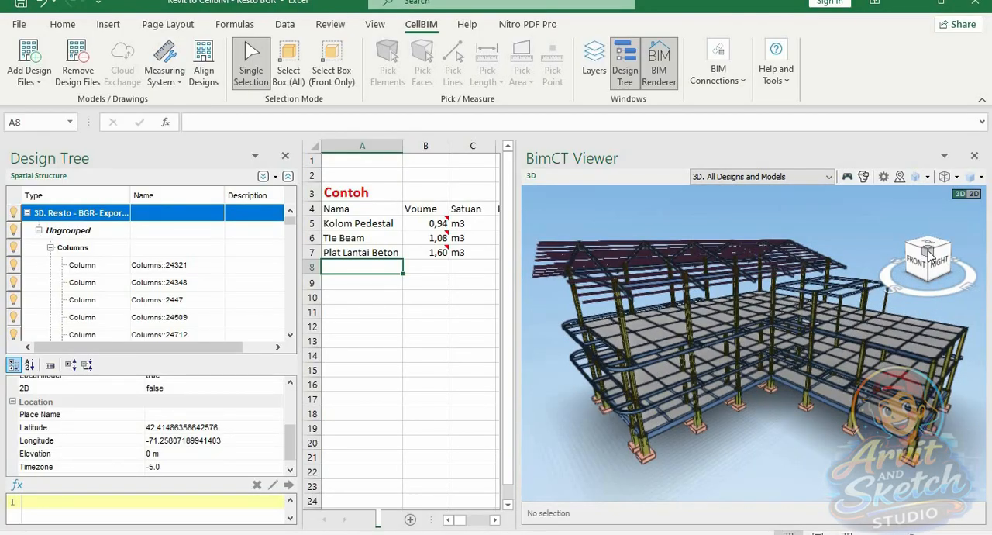
{"action": "left_click", "coordinate": [928, 251]}
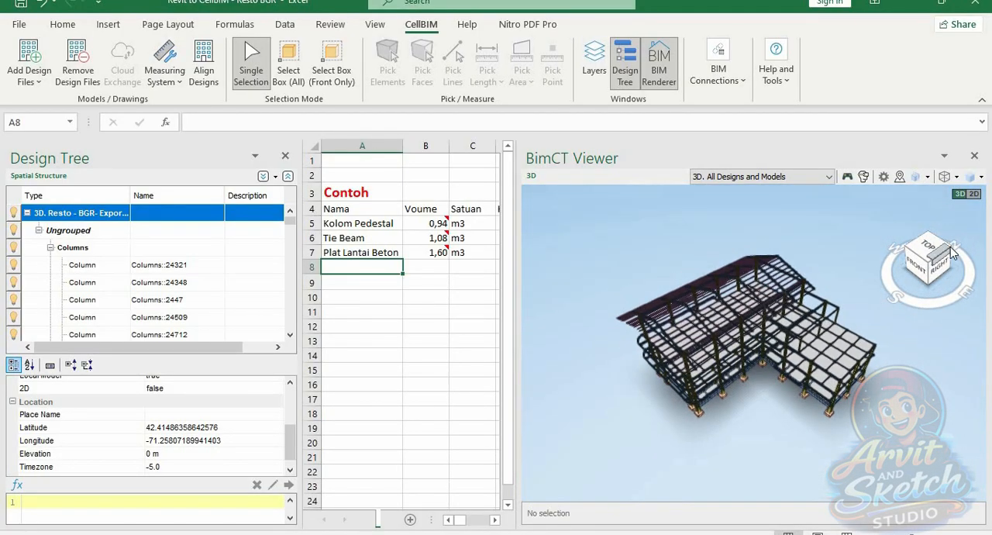
{"action": "left_click", "coordinate": [950, 253]}
{"action": "left_click", "coordinate": [951, 257]}
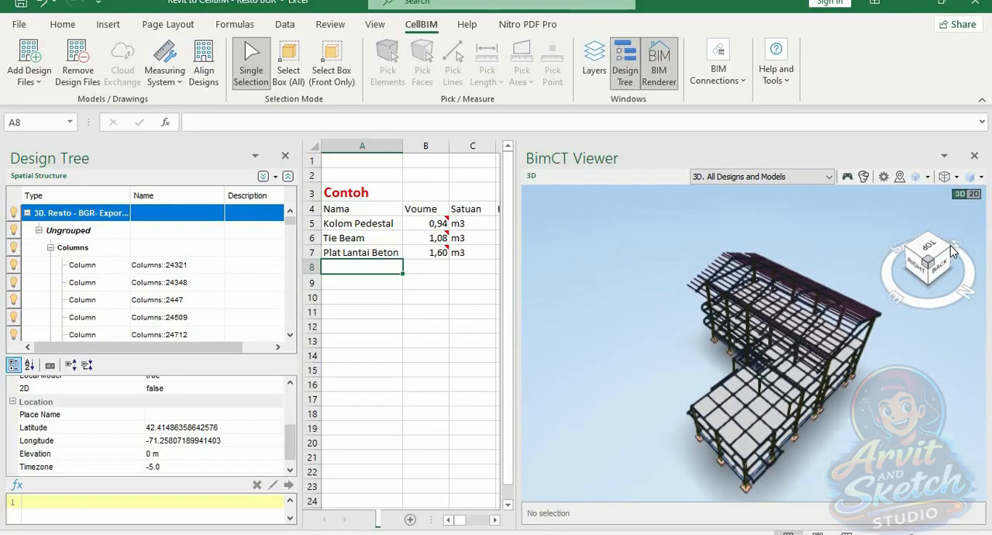
{"action": "left_click", "coordinate": [951, 253]}
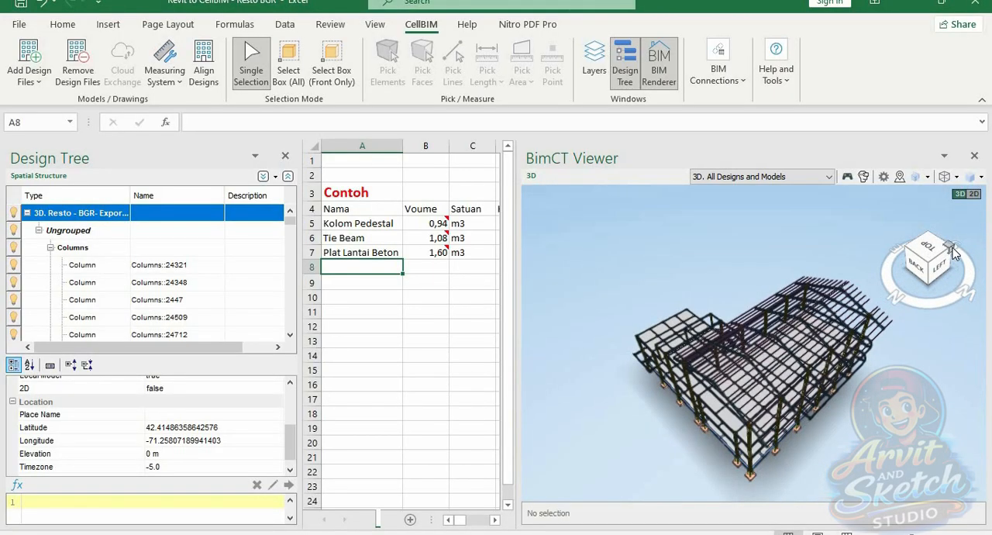
{"action": "left_click", "coordinate": [952, 255]}
{"action": "left_click", "coordinate": [952, 256]}
{"action": "left_click", "coordinate": [953, 255]}
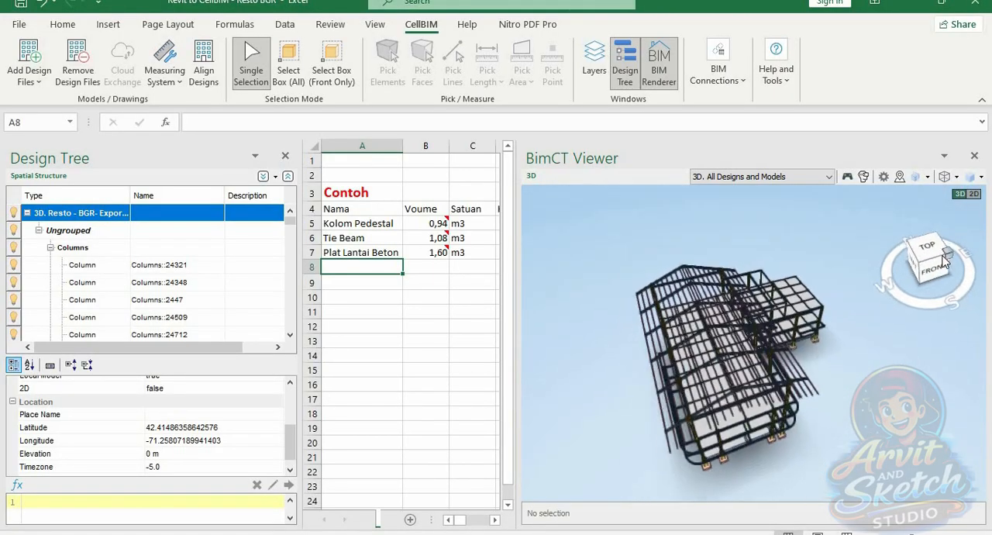
{"action": "left_click_drag", "start_coordinate": [846, 351], "coordinate": [719, 377]}
{"action": "scroll", "coordinate": [725, 341], "scroll_direction": "up", "scroll_amount": 2}
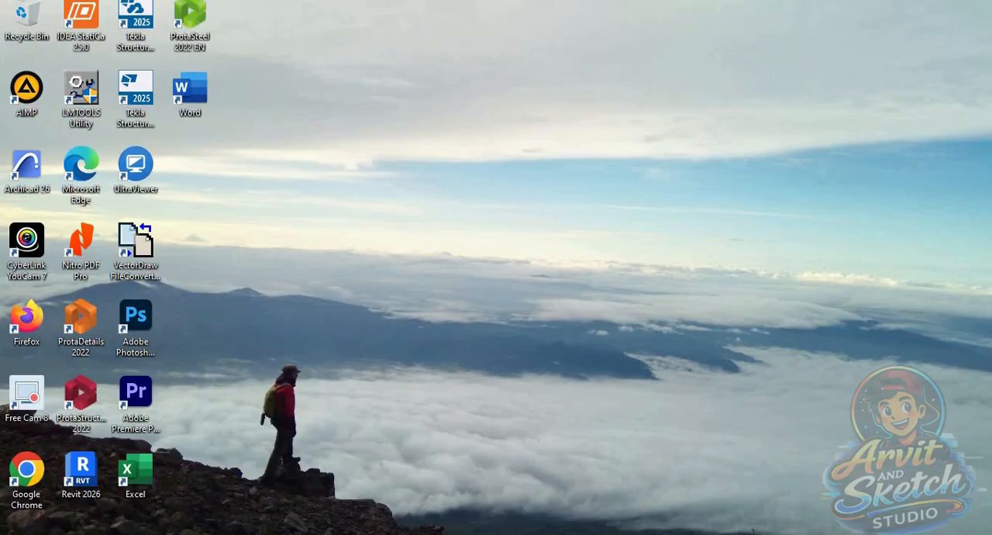
Start Excel from the desktop in a maximized window, create a blank workbook and bring up the CellBIM tools
{"action": "double_click", "coordinate": [138, 471]}
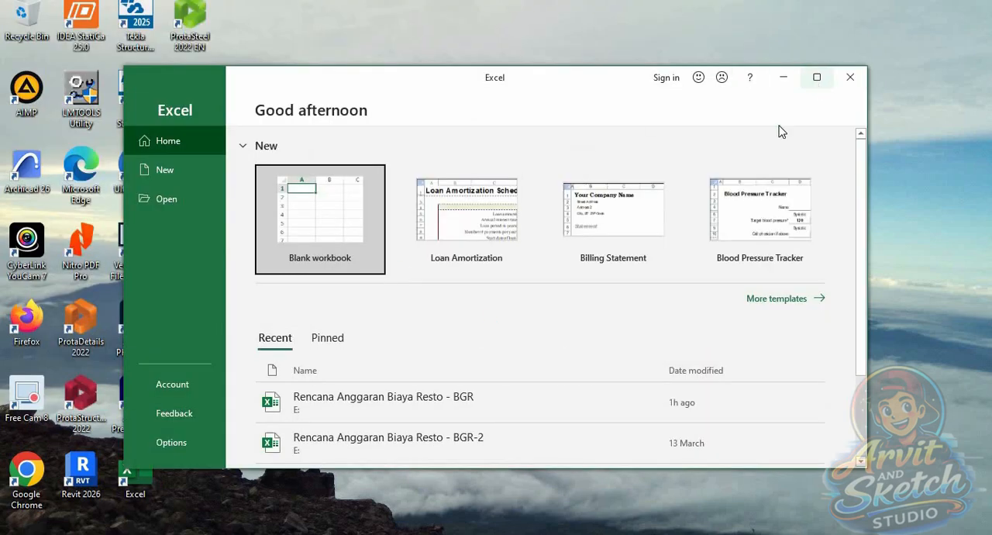
{"action": "left_click", "coordinate": [814, 75]}
{"action": "left_click", "coordinate": [183, 140]}
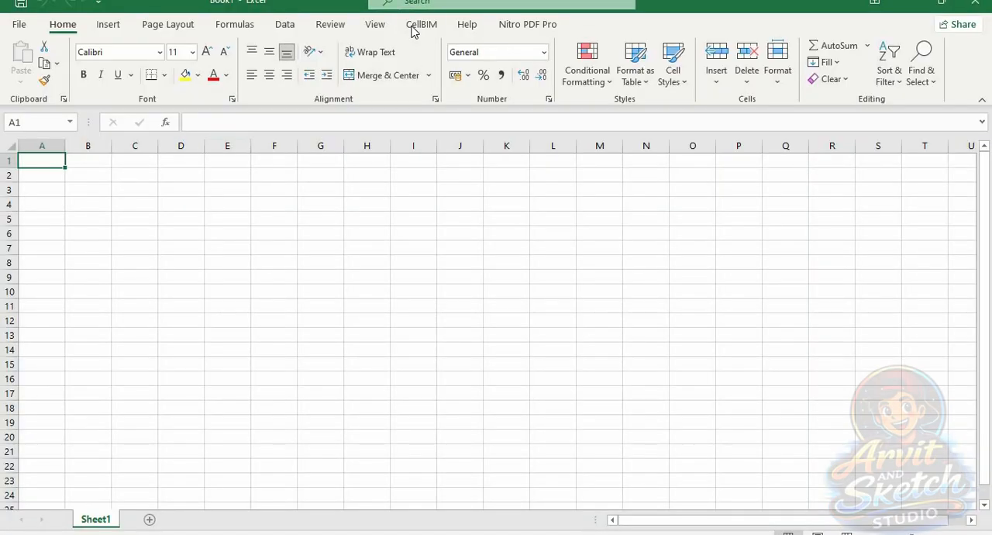
{"action": "left_click", "coordinate": [418, 25]}
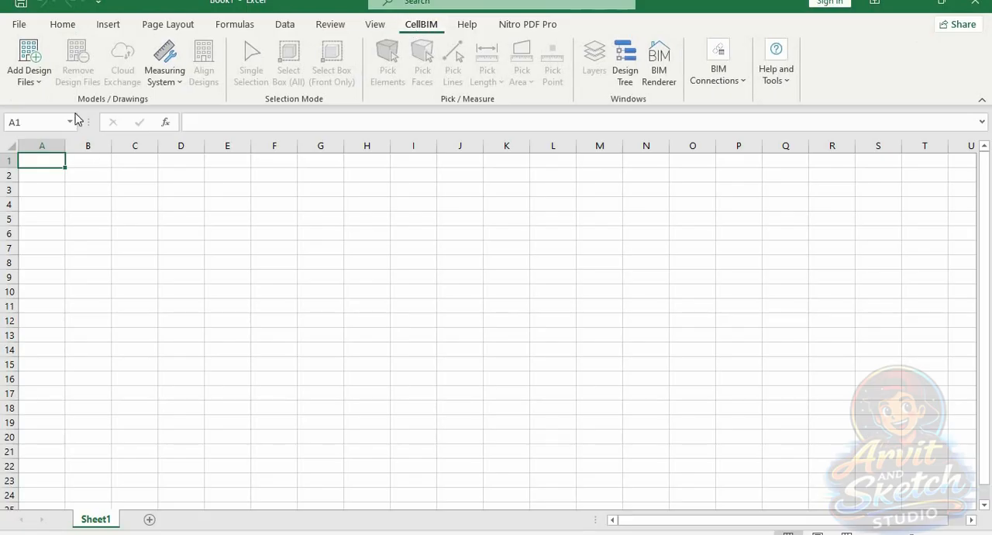
Add the Revit model Resto - BGR Export dari PS to the workbook, accepting the default import options
{"action": "left_click", "coordinate": [29, 77]}
{"action": "left_click", "coordinate": [38, 98]}
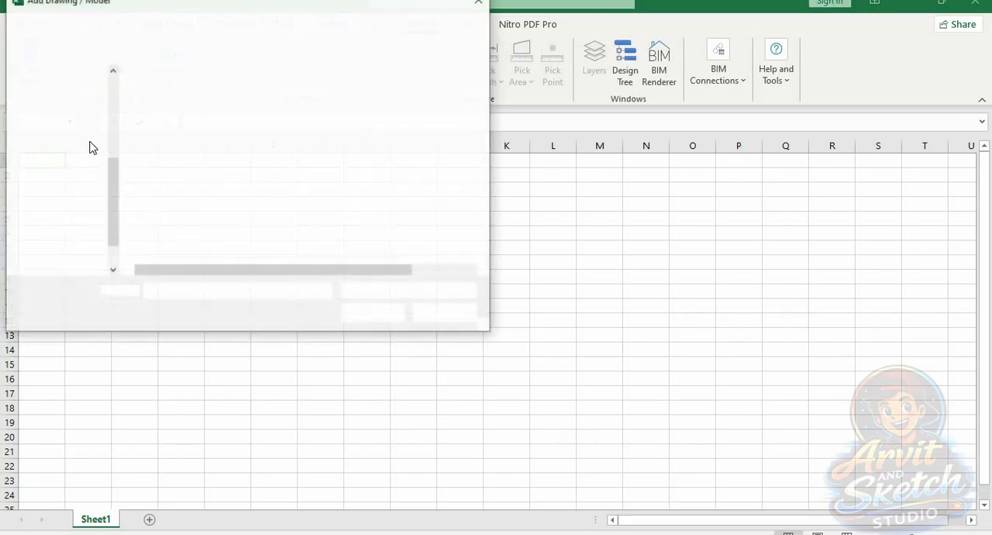
{"action": "scroll", "coordinate": [261, 215], "scroll_direction": "down", "scroll_amount": 1}
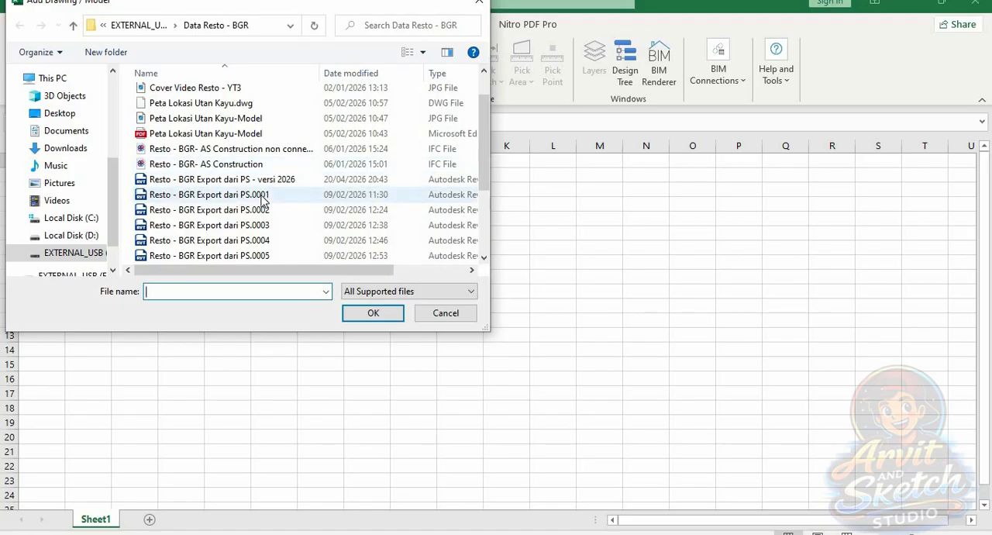
{"action": "scroll", "coordinate": [262, 200], "scroll_direction": "up", "scroll_amount": 1}
{"action": "scroll", "coordinate": [256, 225], "scroll_direction": "down", "scroll_amount": 3}
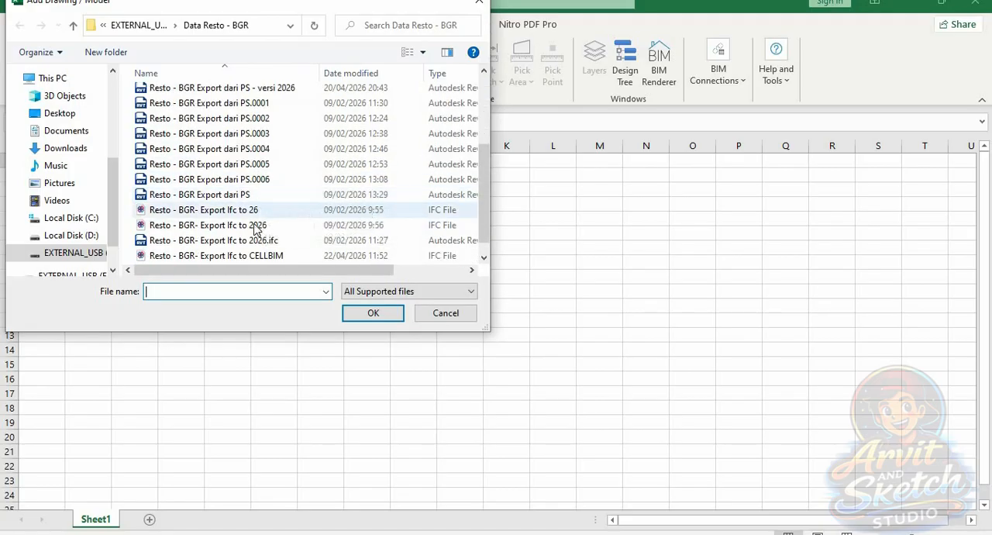
{"action": "left_click", "coordinate": [205, 200]}
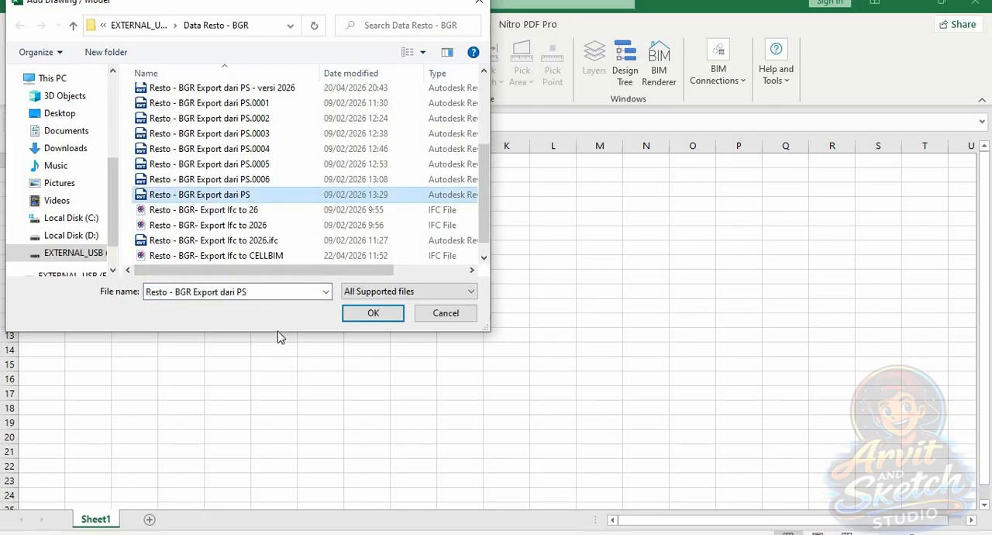
{"action": "left_click", "coordinate": [373, 313]}
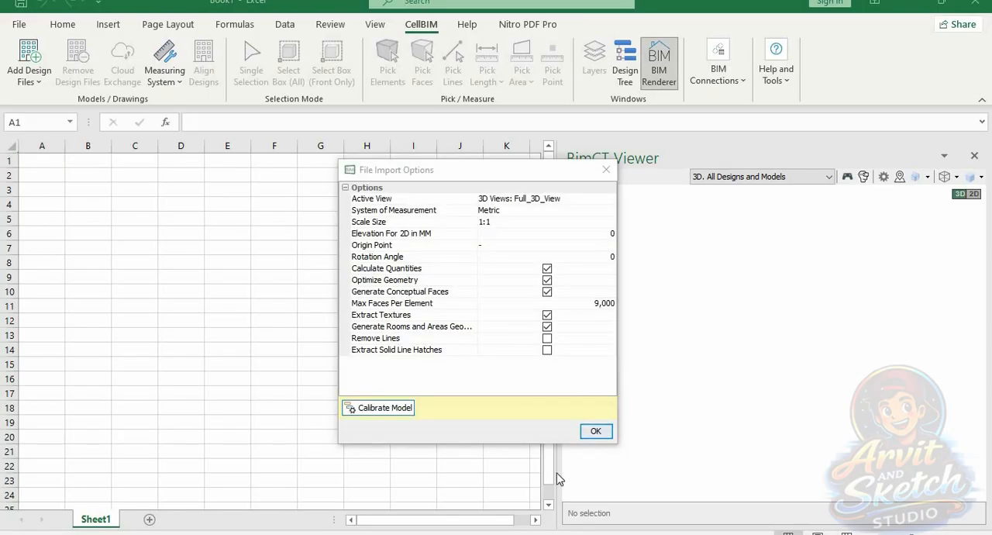
{"action": "left_click", "coordinate": [599, 433]}
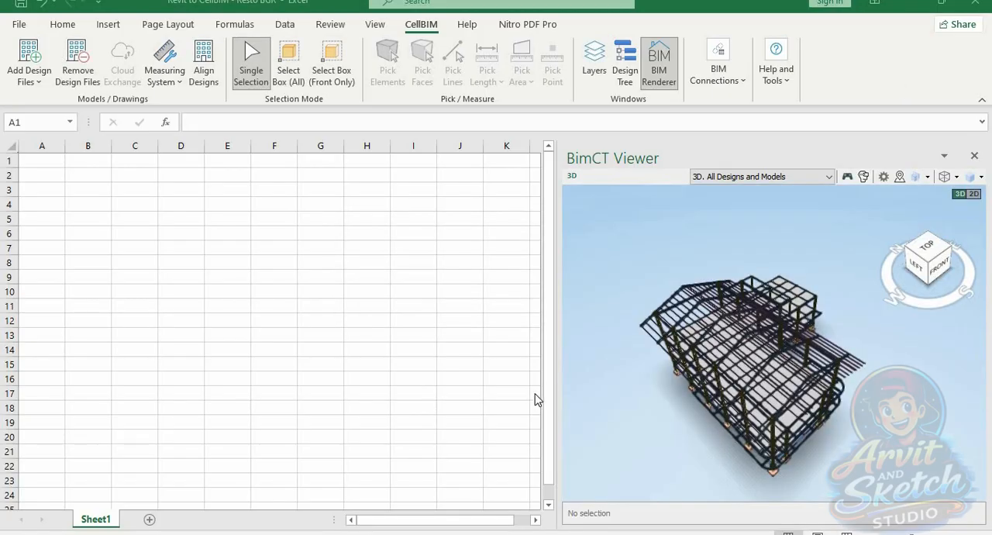
Examine the imported restaurant structure from isometric corners, from above and from the front, left and back sides in the BimCT Viewer
{"action": "scroll", "coordinate": [753, 404], "scroll_direction": "up", "scroll_amount": 2}
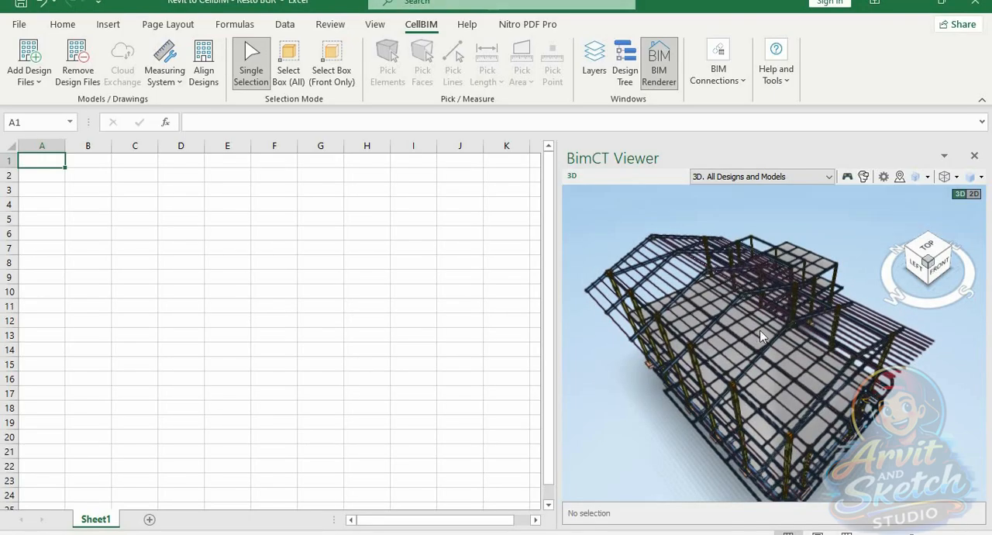
{"action": "left_click", "coordinate": [908, 248]}
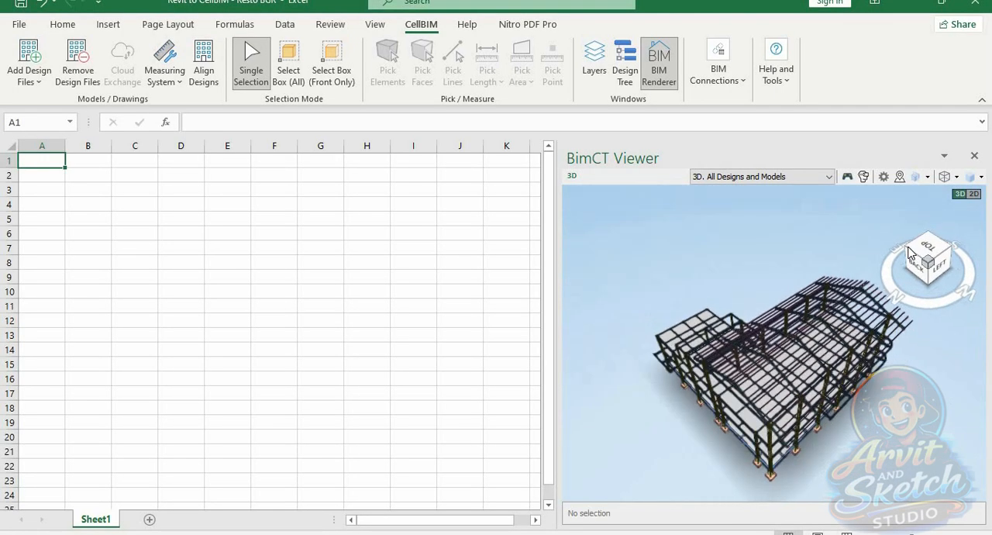
{"action": "left_click", "coordinate": [907, 251]}
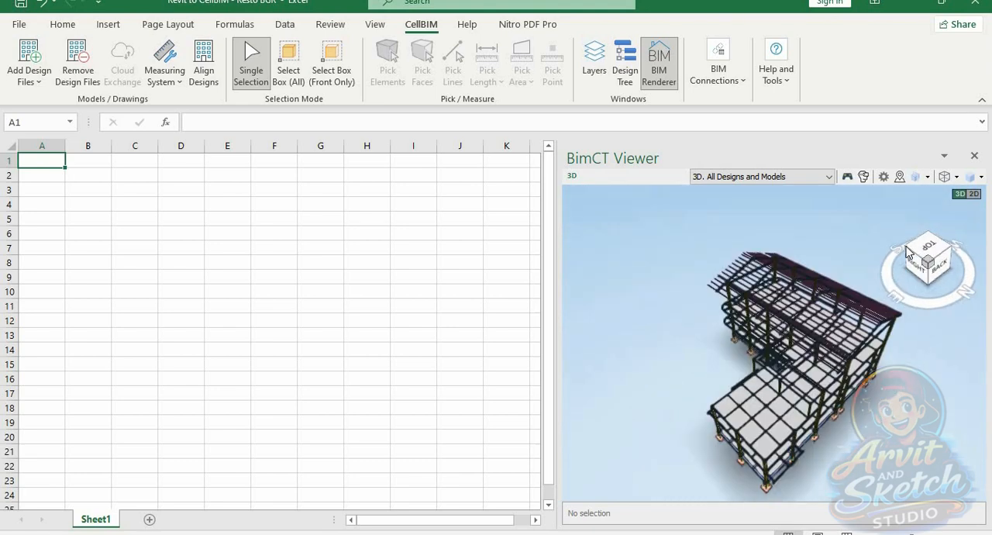
{"action": "left_click", "coordinate": [907, 251]}
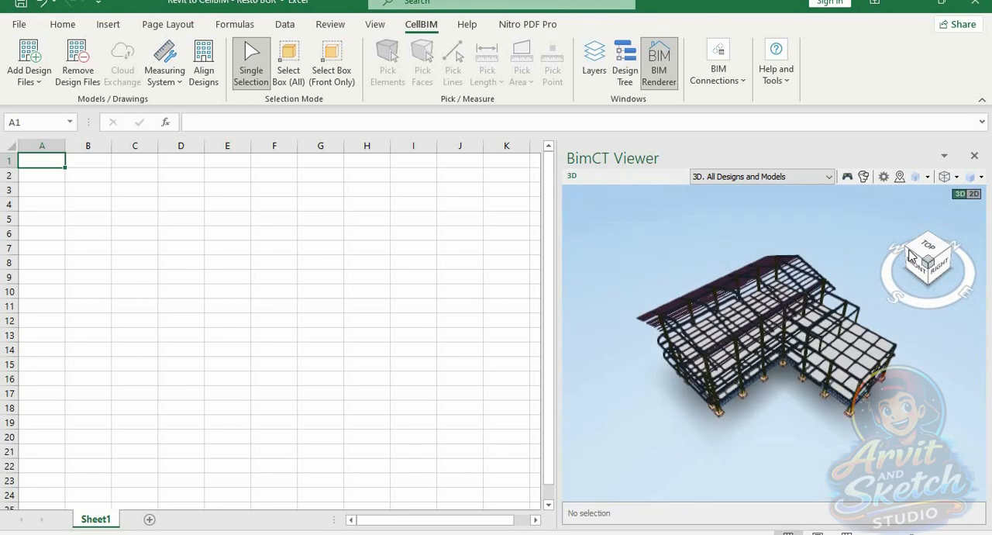
{"action": "left_click", "coordinate": [928, 247]}
{"action": "left_click", "coordinate": [927, 243]}
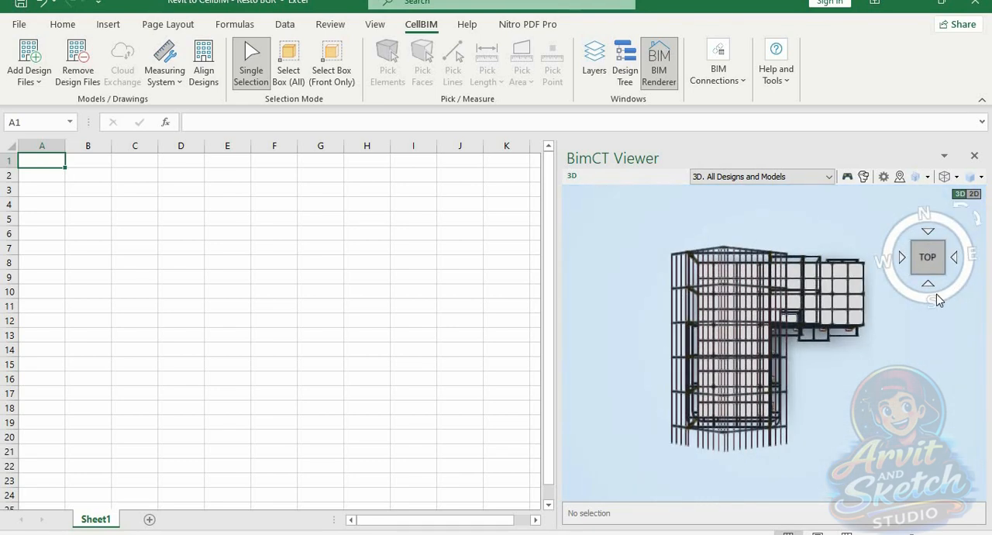
{"action": "left_click", "coordinate": [926, 285]}
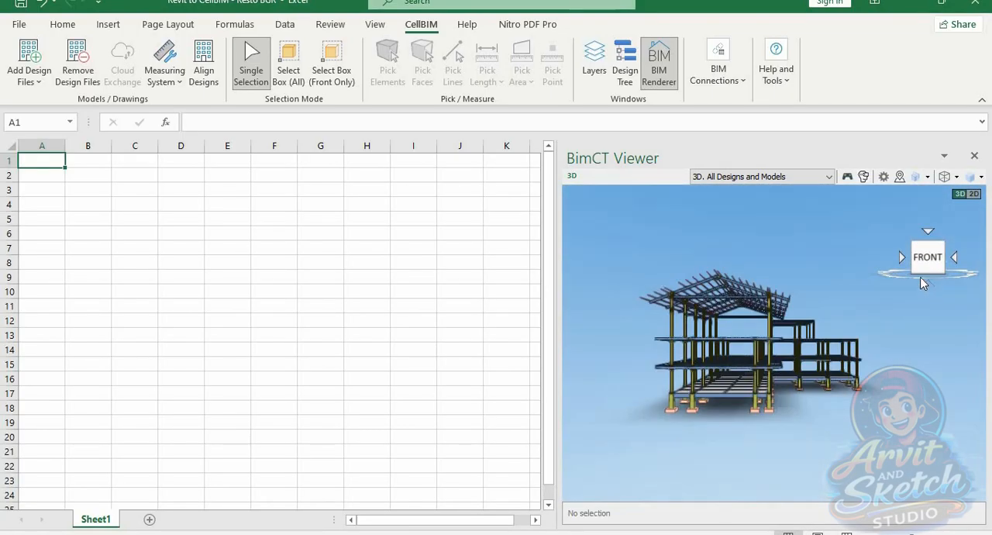
{"action": "left_click", "coordinate": [902, 256]}
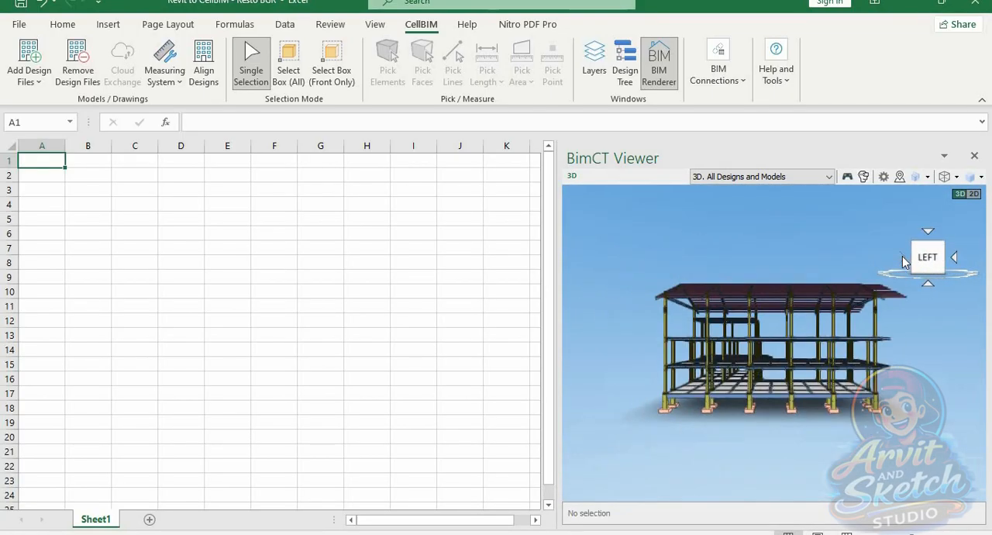
{"action": "left_click", "coordinate": [903, 260]}
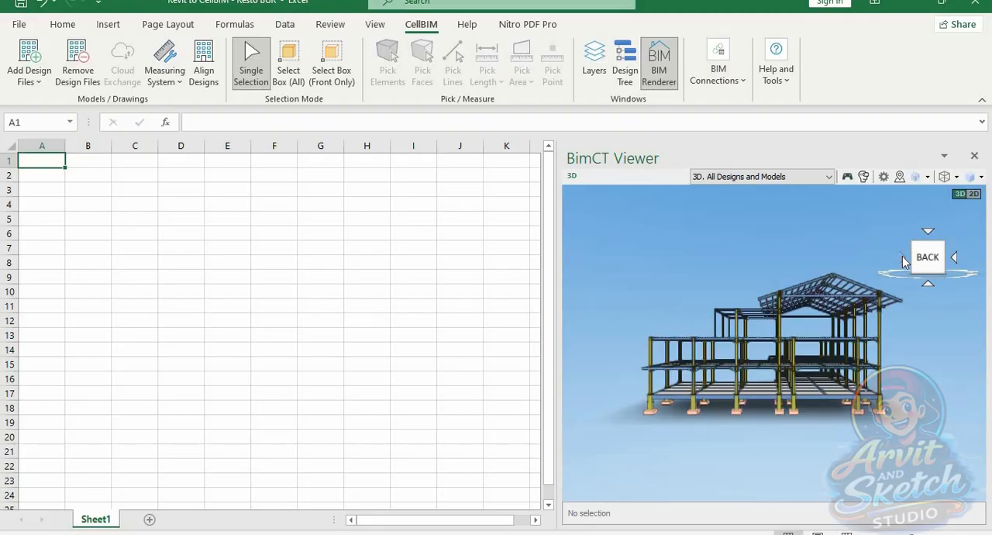
{"action": "left_click", "coordinate": [902, 260]}
{"action": "left_click", "coordinate": [902, 261]}
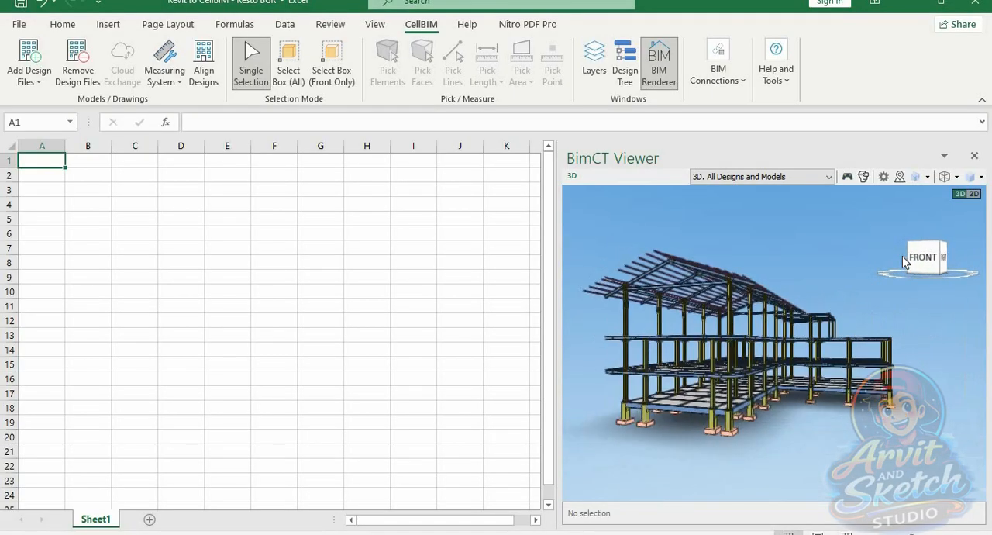
{"action": "left_click", "coordinate": [916, 245]}
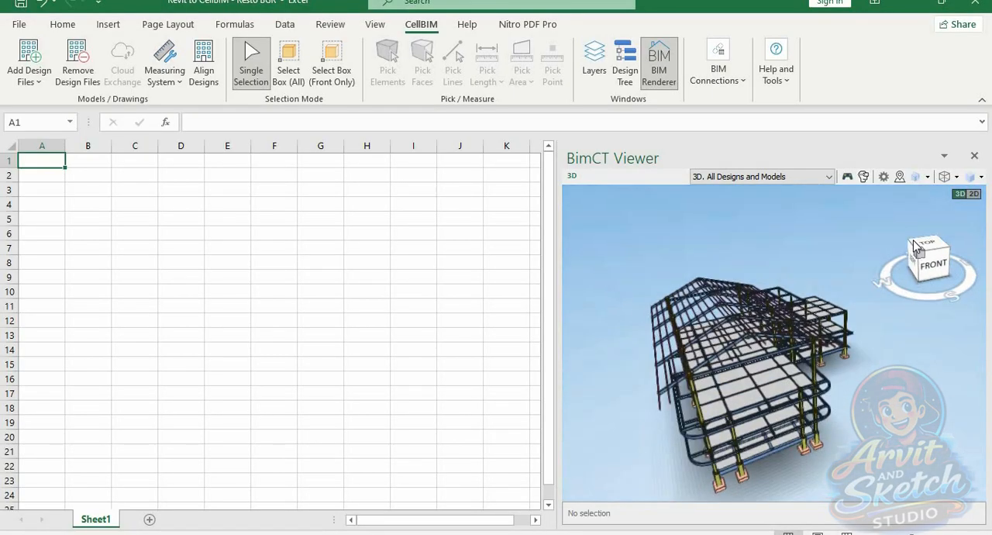
{"action": "left_click", "coordinate": [952, 245]}
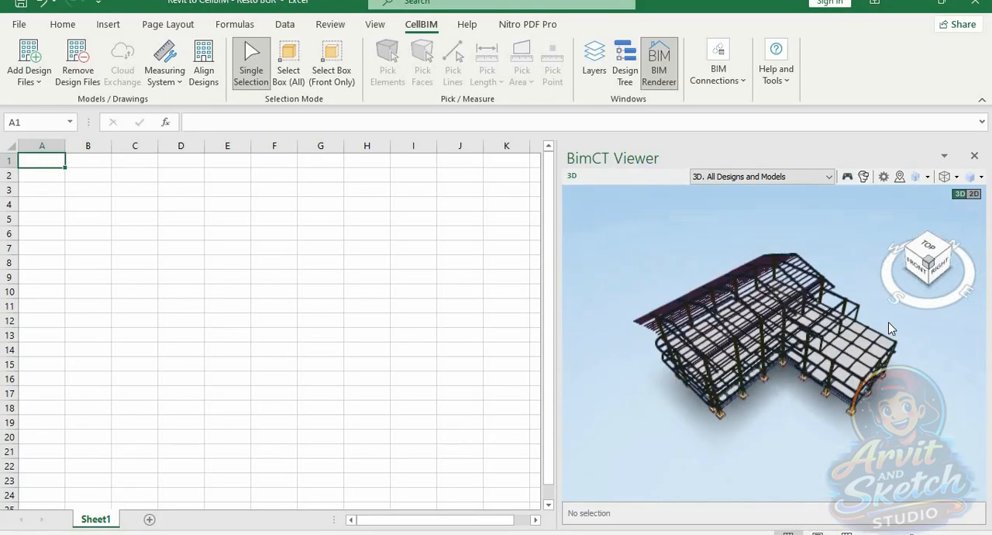
Examine the frame from a low front-right angle, including the beam-column connections, floor slabs and column footings up close
{"action": "scroll", "coordinate": [793, 399], "scroll_direction": "up", "scroll_amount": 3}
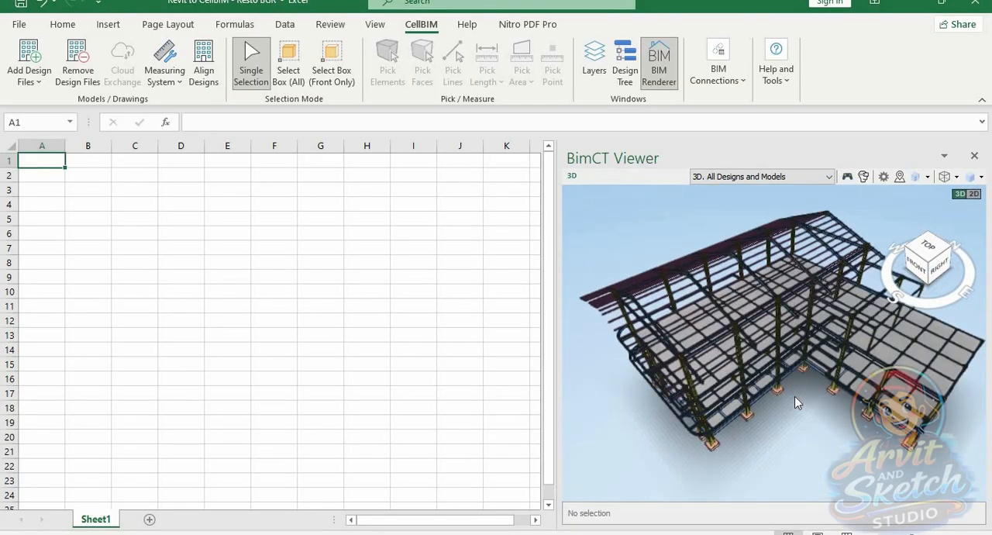
{"action": "left_click_drag", "start_coordinate": [799, 427], "coordinate": [799, 386]}
{"action": "scroll", "coordinate": [744, 330], "scroll_direction": "up", "scroll_amount": 4}
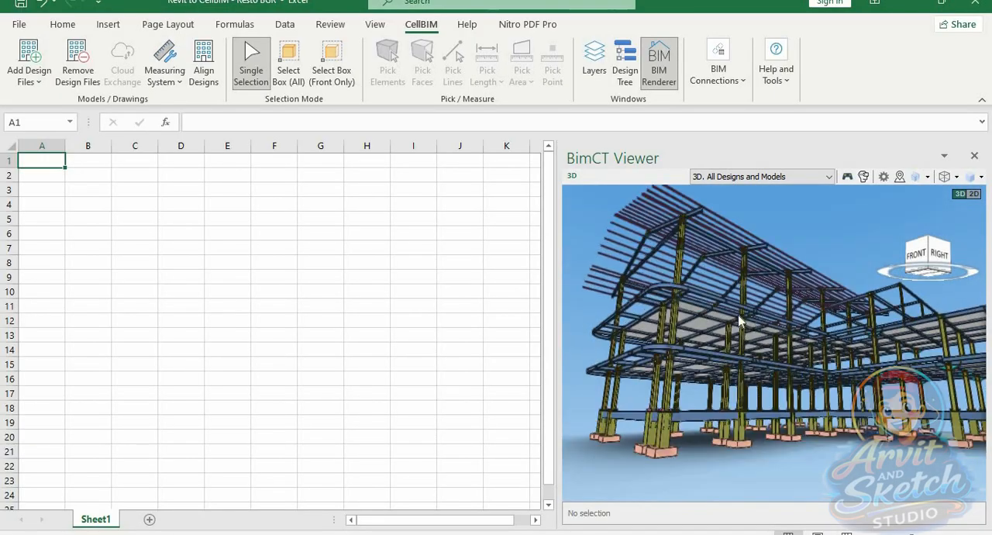
{"action": "scroll", "coordinate": [750, 328], "scroll_direction": "up", "scroll_amount": 5}
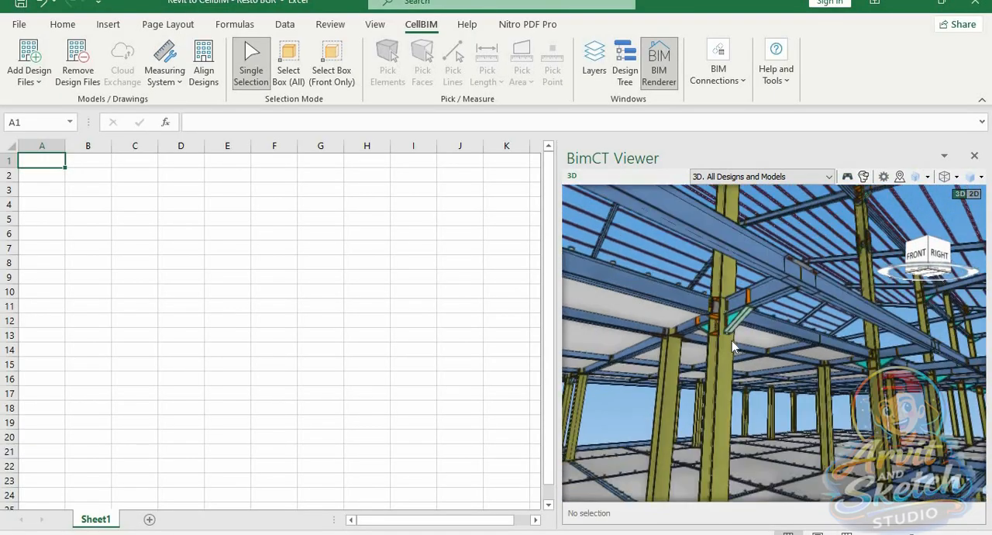
{"action": "scroll", "coordinate": [736, 355], "scroll_direction": "down", "scroll_amount": 5}
{"action": "scroll", "coordinate": [837, 366], "scroll_direction": "down", "scroll_amount": 3}
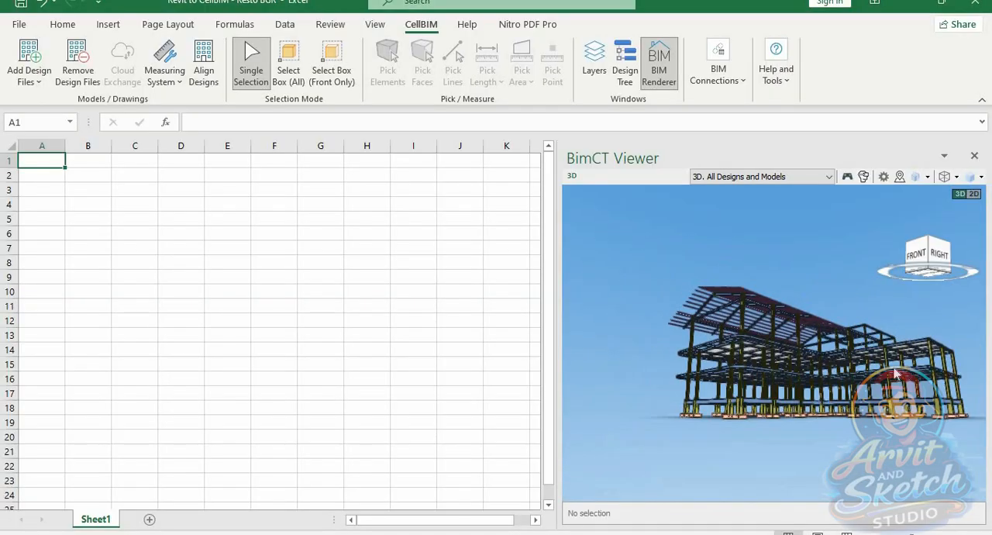
{"action": "scroll", "coordinate": [876, 365], "scroll_direction": "up", "scroll_amount": 3}
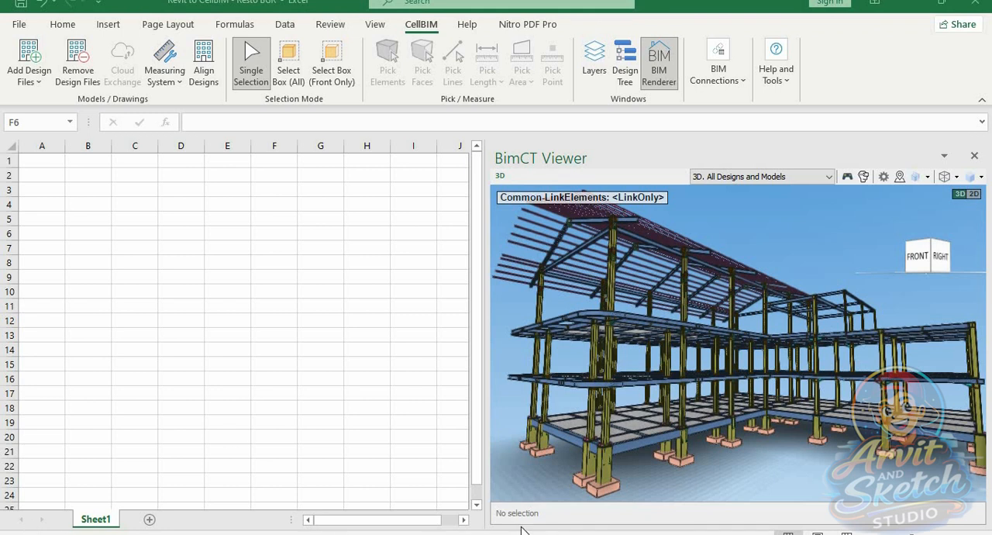
{"action": "scroll", "coordinate": [919, 469], "scroll_direction": "up", "scroll_amount": 3}
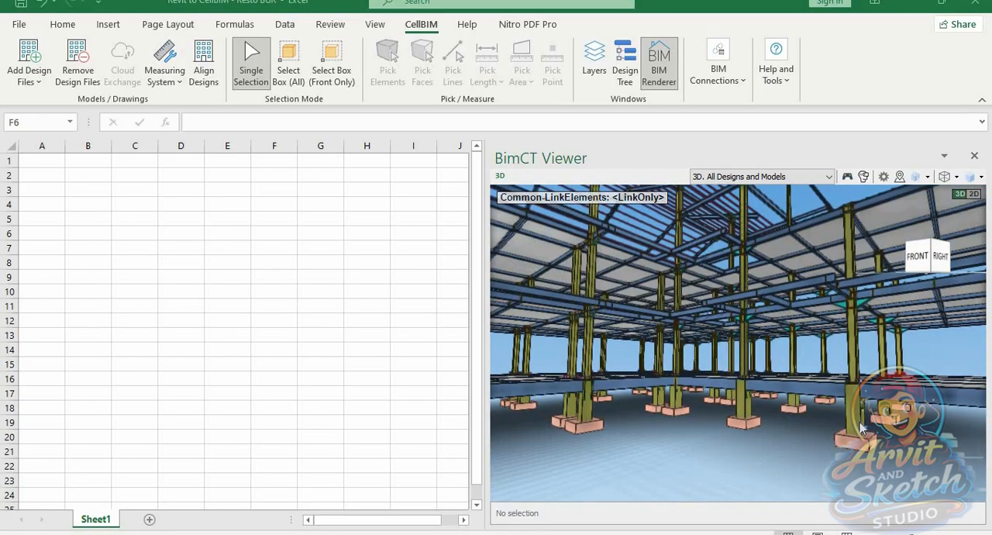
Select a ground-level column standing on a footing and inspect its General properties such as Type, Layer and Class
{"action": "left_click", "coordinate": [859, 421]}
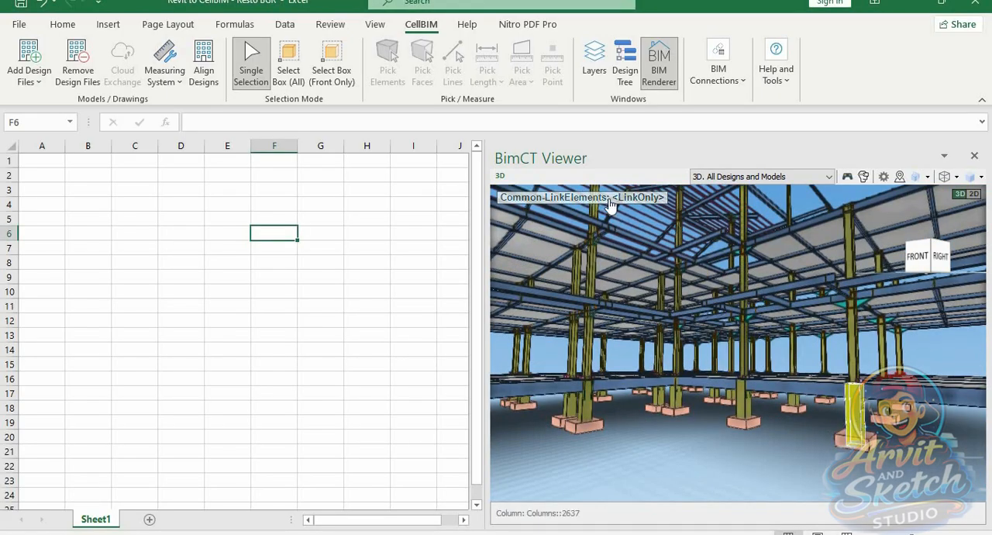
{"action": "left_click", "coordinate": [610, 198]}
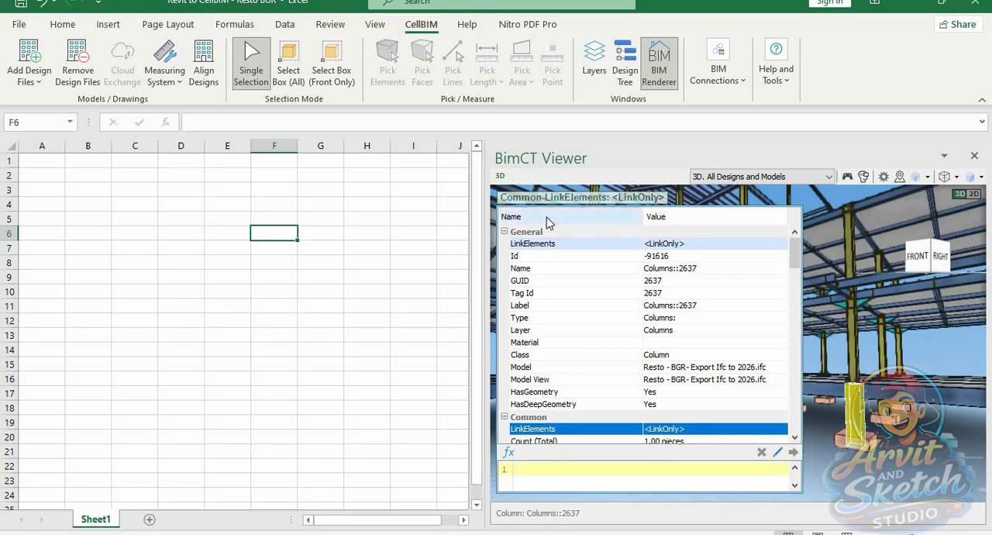
{"action": "left_click", "coordinate": [550, 269]}
{"action": "left_click", "coordinate": [531, 320]}
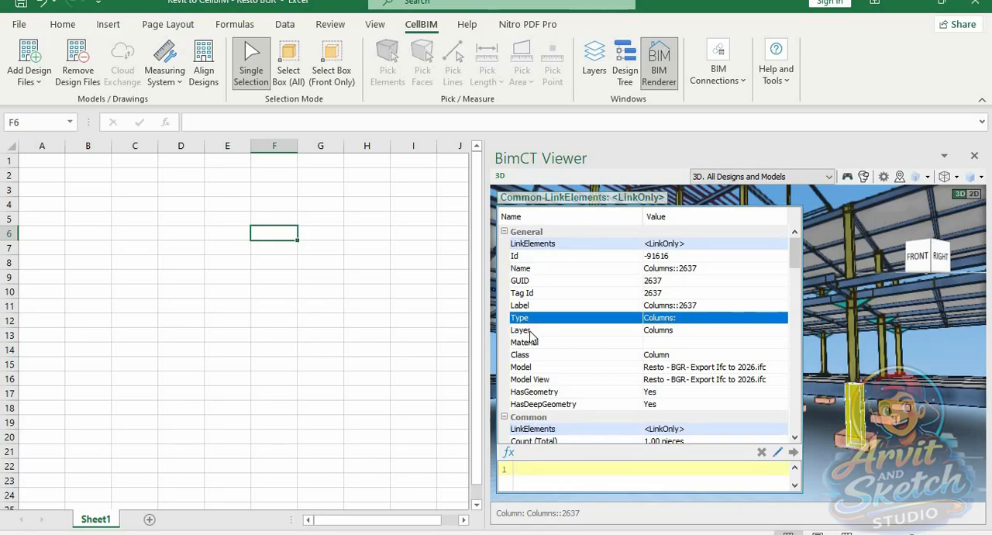
{"action": "left_click", "coordinate": [532, 331]}
{"action": "left_click", "coordinate": [540, 355]}
{"action": "scroll", "coordinate": [660, 387], "scroll_direction": "down", "scroll_amount": 3}
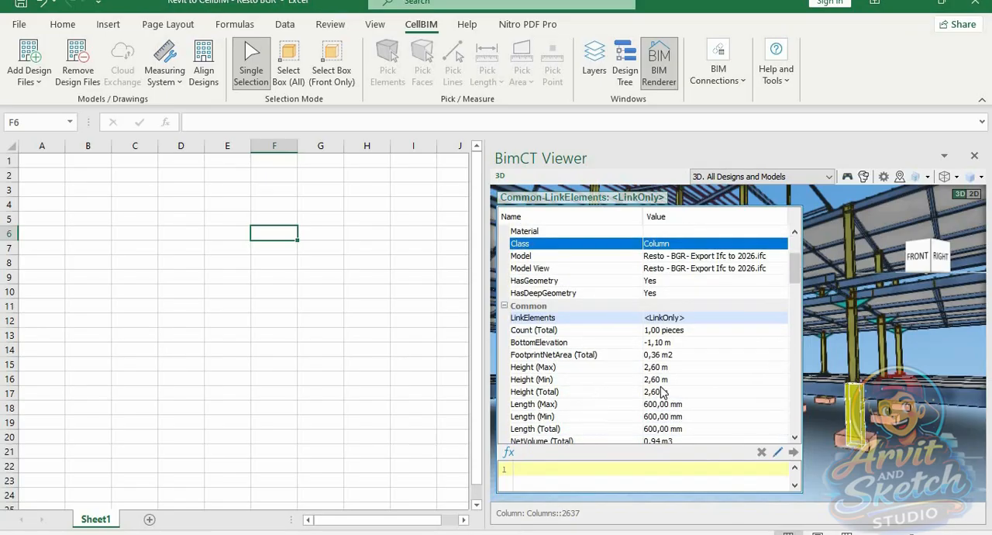
Review the column's Common and Columns quantities, including Count (Total), NetVolume (Total) and the width values
{"action": "left_click", "coordinate": [552, 332]}
{"action": "scroll", "coordinate": [620, 375], "scroll_direction": "down", "scroll_amount": 2}
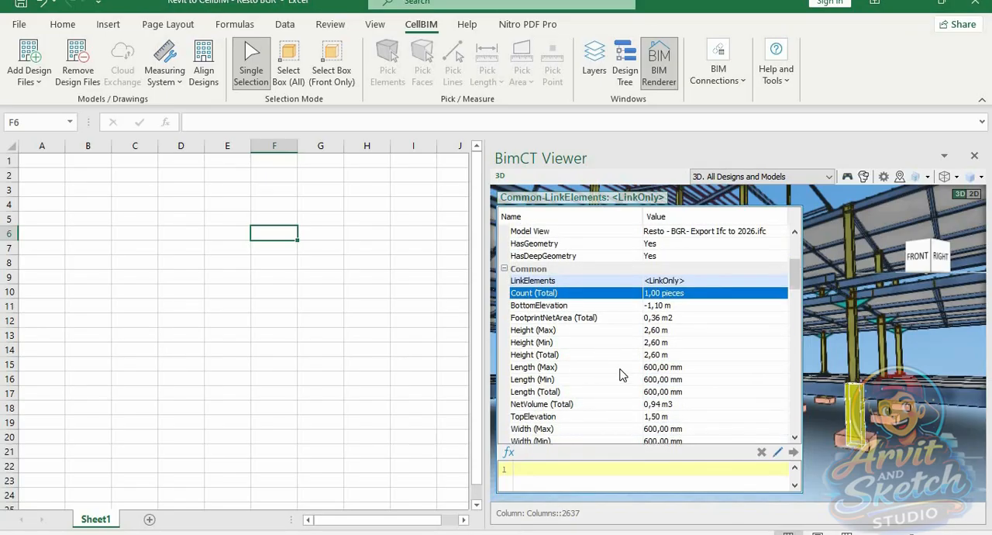
{"action": "left_click", "coordinate": [613, 366]}
{"action": "scroll", "coordinate": [608, 360], "scroll_direction": "down", "scroll_amount": 1}
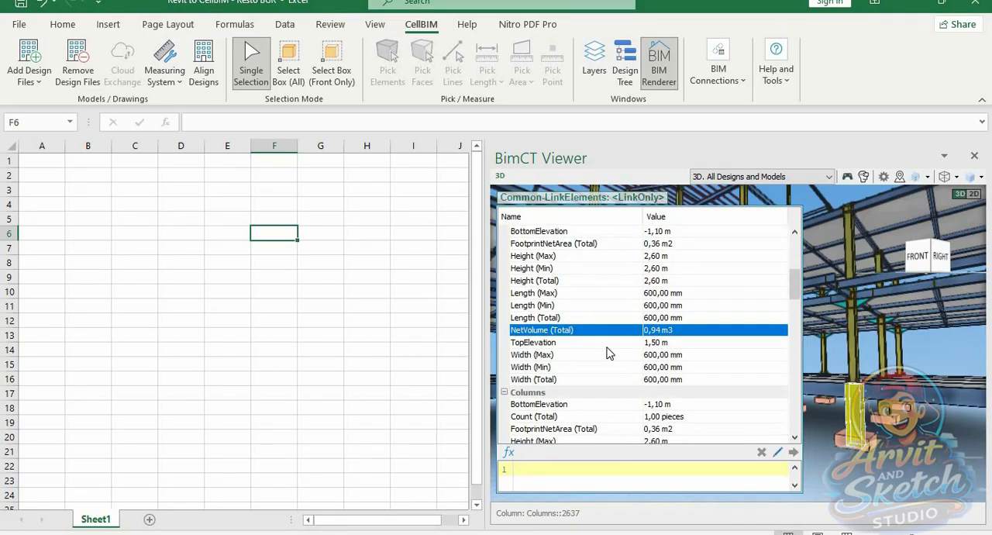
{"action": "left_click", "coordinate": [609, 345]}
{"action": "scroll", "coordinate": [624, 361], "scroll_direction": "down", "scroll_amount": 5}
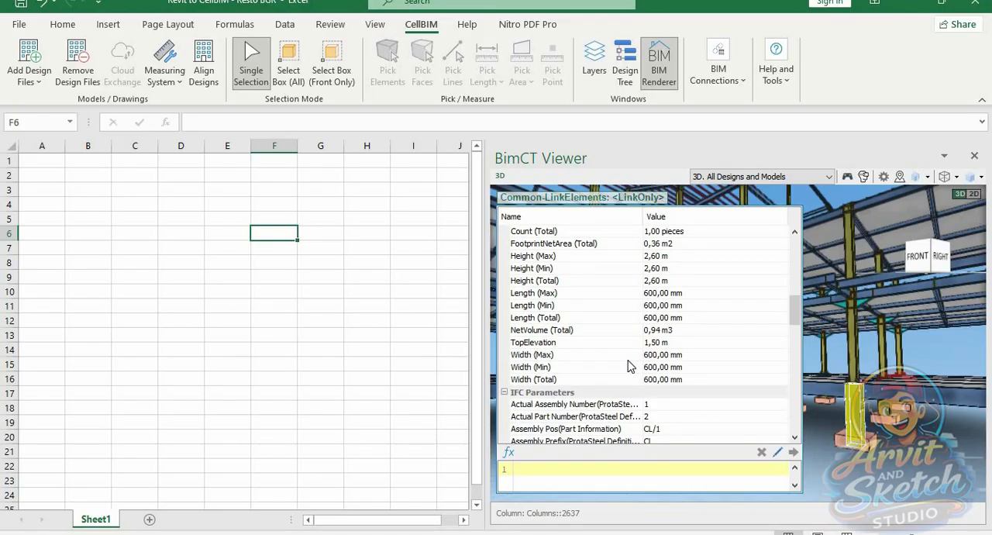
Widen the property name column and review the column's IFC Parameters, including Discipline and ObjectTypeOverride
{"action": "scroll", "coordinate": [629, 366], "scroll_direction": "down", "scroll_amount": 3}
{"action": "left_click_drag", "start_coordinate": [641, 338], "coordinate": [713, 335]}
{"action": "scroll", "coordinate": [657, 348], "scroll_direction": "down", "scroll_amount": 4}
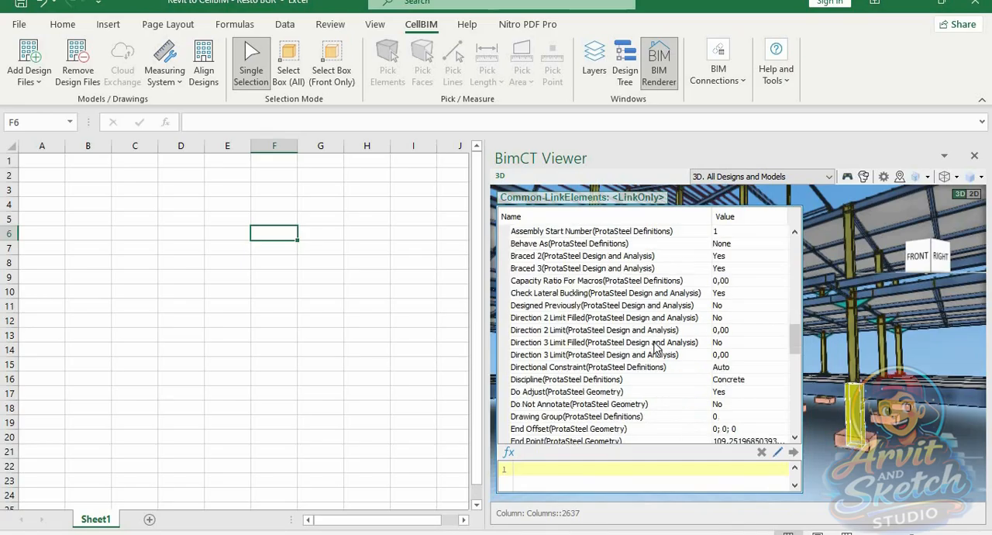
{"action": "left_click", "coordinate": [660, 342]}
{"action": "scroll", "coordinate": [662, 345], "scroll_direction": "down", "scroll_amount": 3}
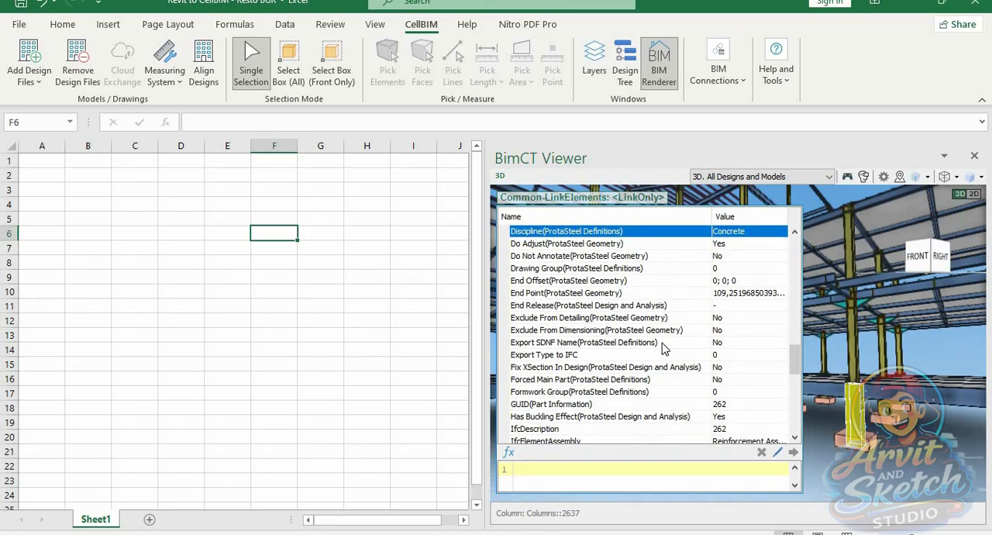
{"action": "scroll", "coordinate": [663, 349], "scroll_direction": "down", "scroll_amount": 2}
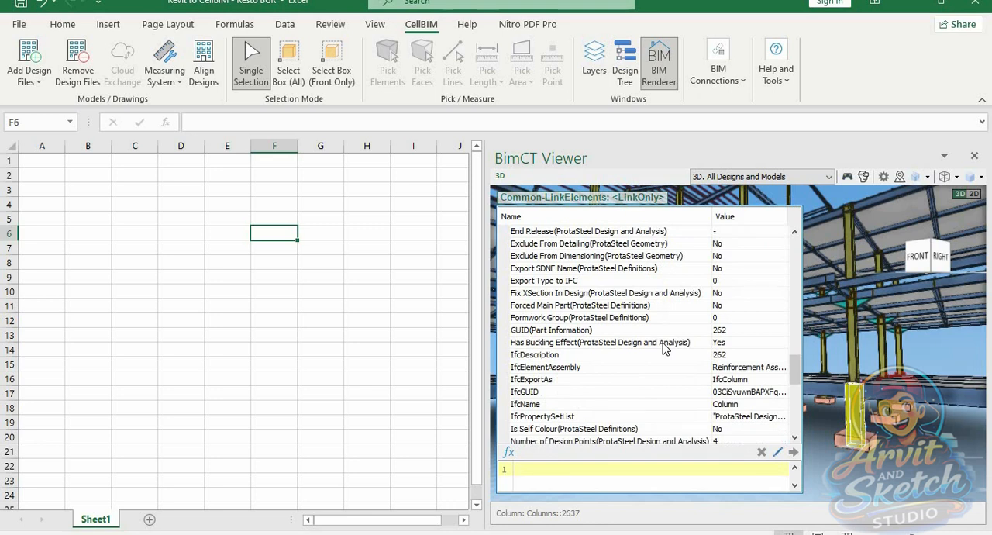
{"action": "scroll", "coordinate": [664, 350], "scroll_direction": "down", "scroll_amount": 1}
{"action": "scroll", "coordinate": [691, 414], "scroll_direction": "down", "scroll_amount": 1}
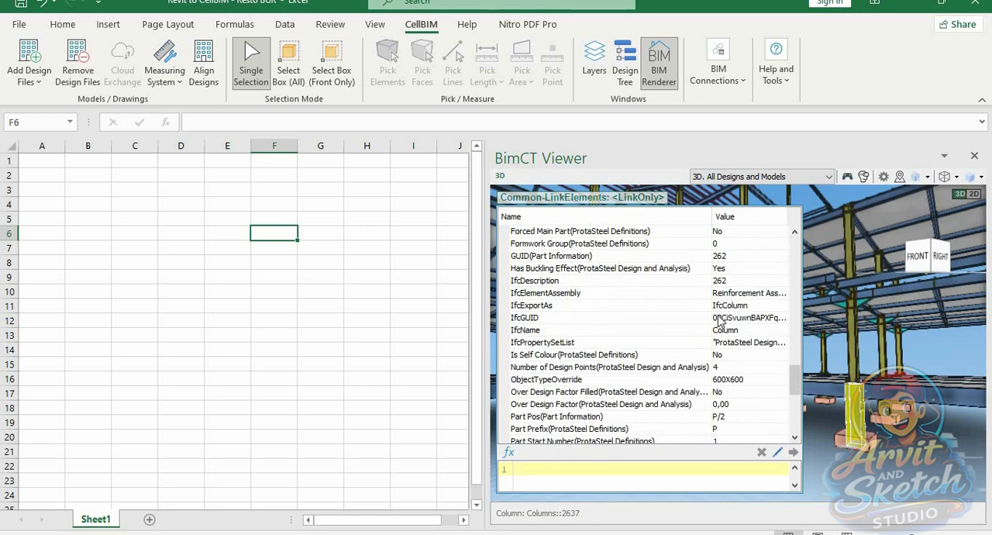
{"action": "left_click", "coordinate": [680, 381]}
{"action": "scroll", "coordinate": [618, 409], "scroll_direction": "down", "scroll_amount": 2}
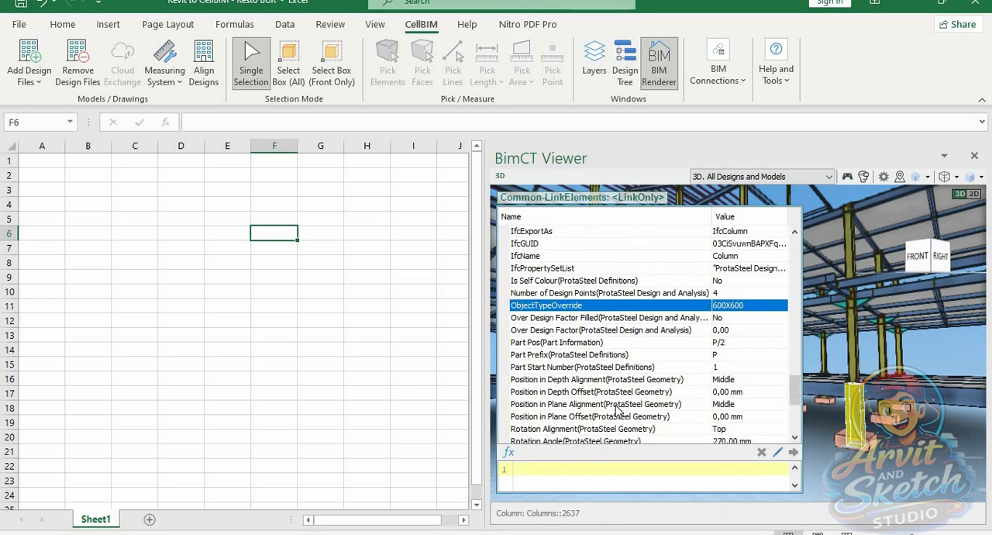
Review the remaining IFC Parameters of the selected column down to Category, and close its property list
{"action": "scroll", "coordinate": [616, 408], "scroll_direction": "down", "scroll_amount": 5}
{"action": "scroll", "coordinate": [608, 267], "scroll_direction": "up", "scroll_amount": 1}
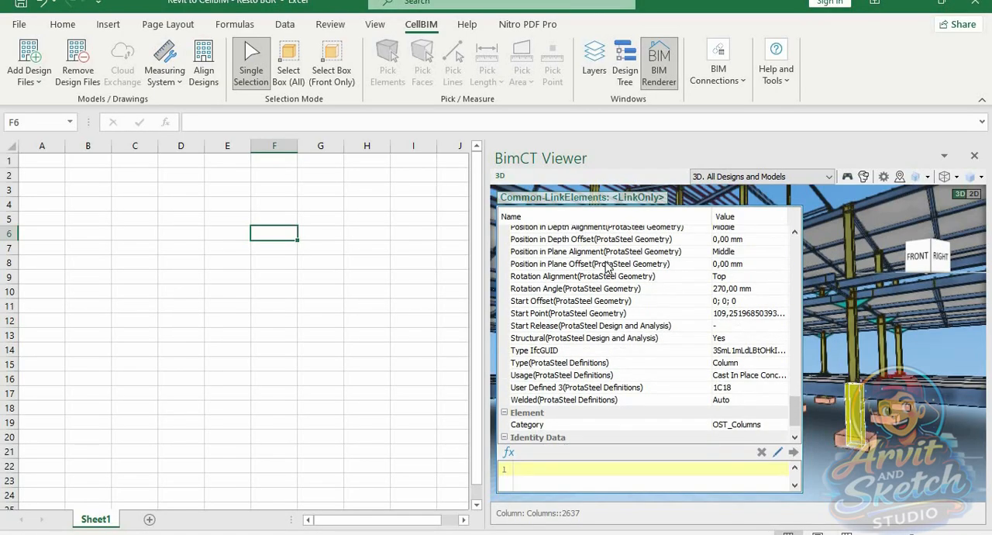
{"action": "scroll", "coordinate": [609, 267], "scroll_direction": "up", "scroll_amount": 1}
{"action": "left_click", "coordinate": [588, 199]}
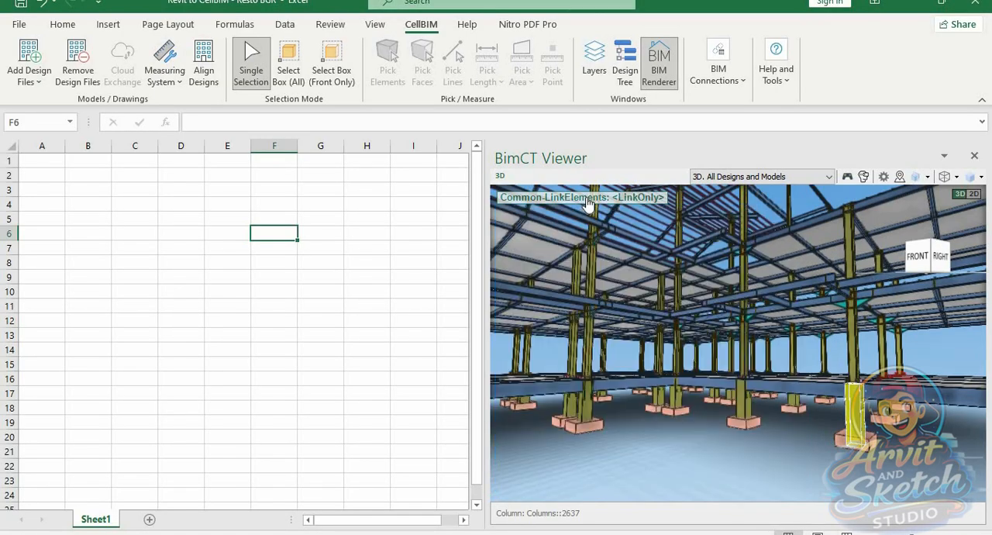
Select the ground-level beam between two columns and inspect its General properties, including Class
{"action": "left_click", "coordinate": [631, 383]}
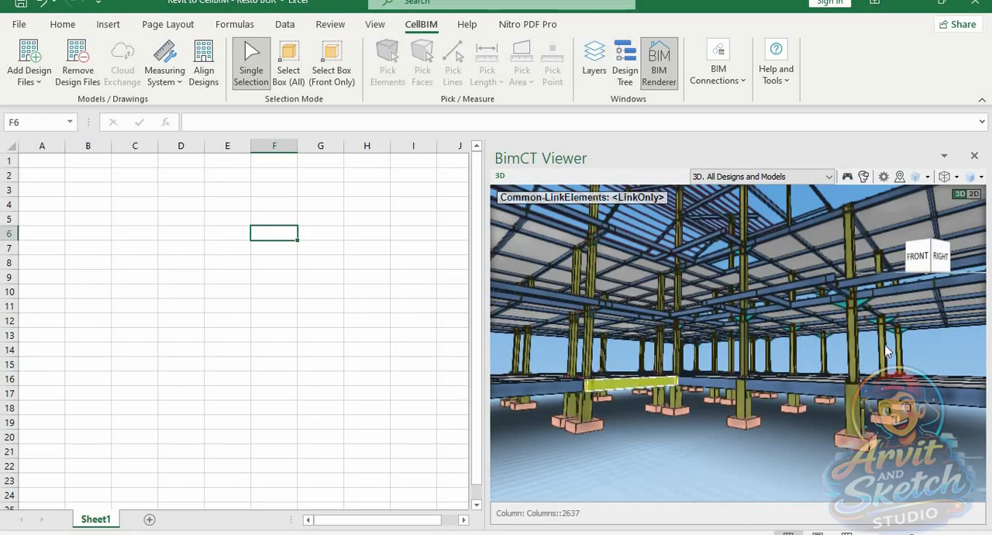
{"action": "left_click", "coordinate": [604, 203]}
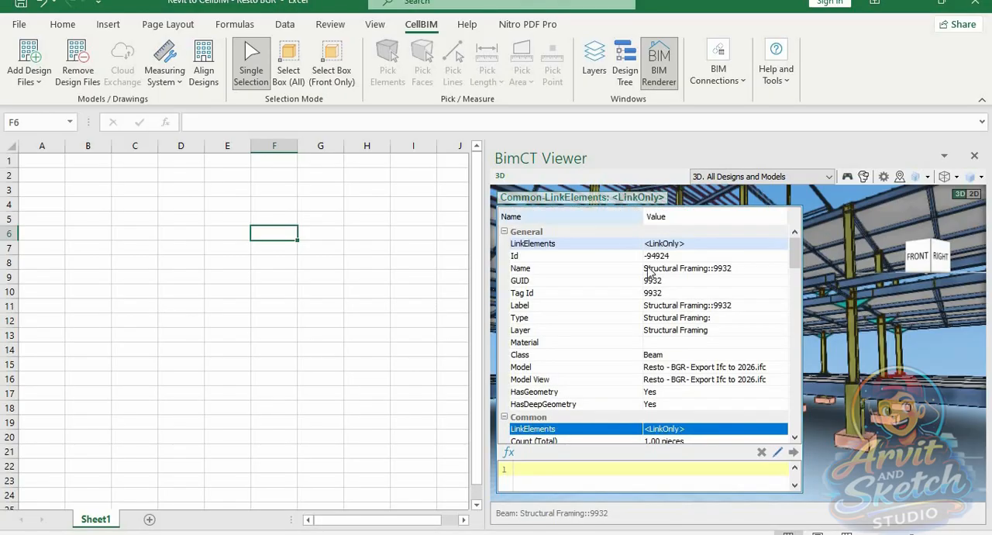
{"action": "left_click", "coordinate": [532, 357]}
{"action": "scroll", "coordinate": [679, 394], "scroll_direction": "down", "scroll_amount": 3}
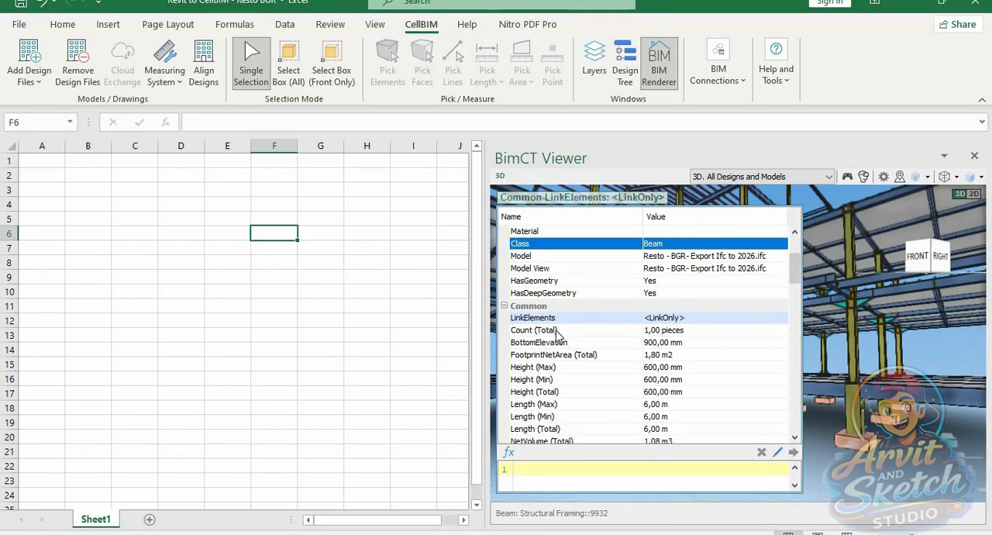
Review the beam's Common and Beams quantities, including Count (Total), NetVolume (Total), TopElevation and the width values
{"action": "left_click", "coordinate": [556, 330]}
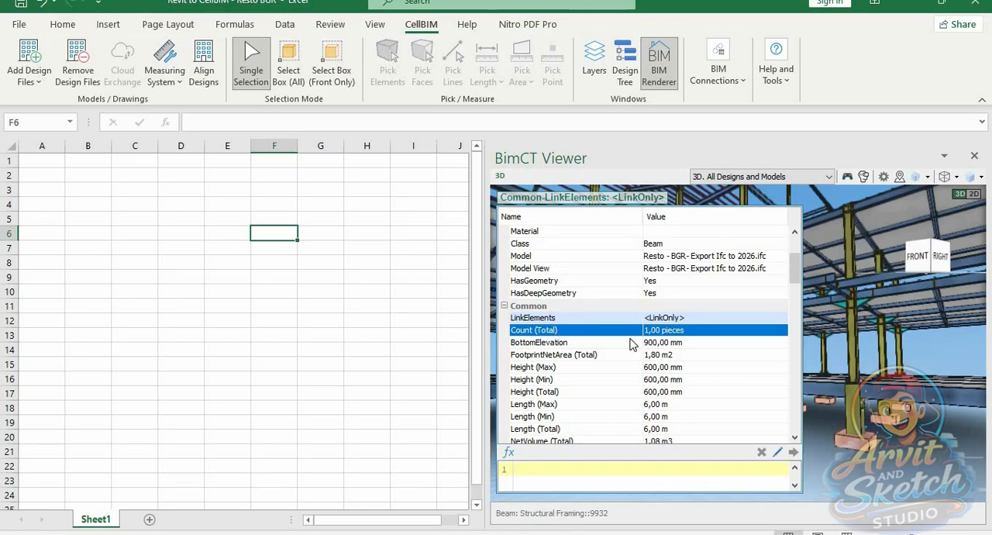
{"action": "scroll", "coordinate": [623, 364], "scroll_direction": "down", "scroll_amount": 2}
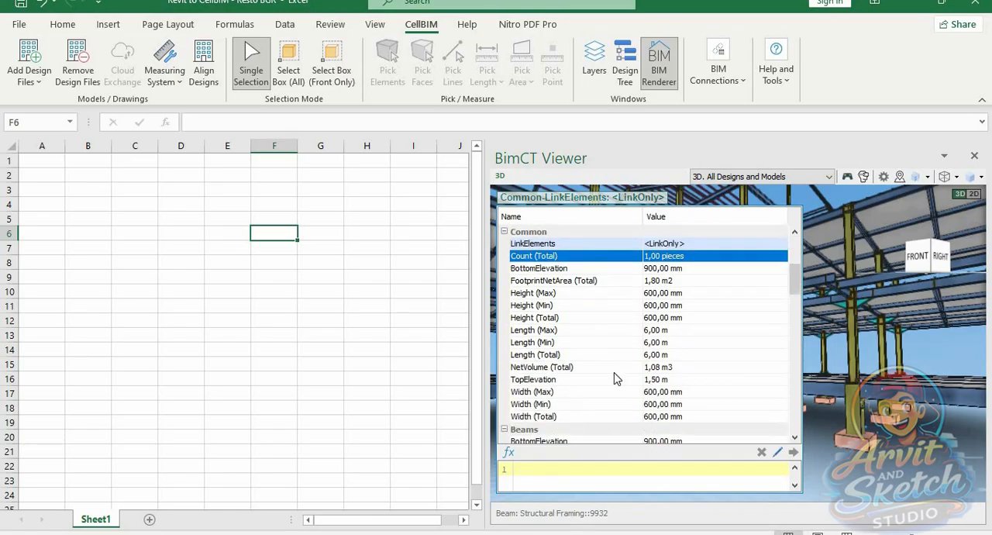
{"action": "left_click", "coordinate": [545, 366]}
{"action": "left_click", "coordinate": [547, 379]}
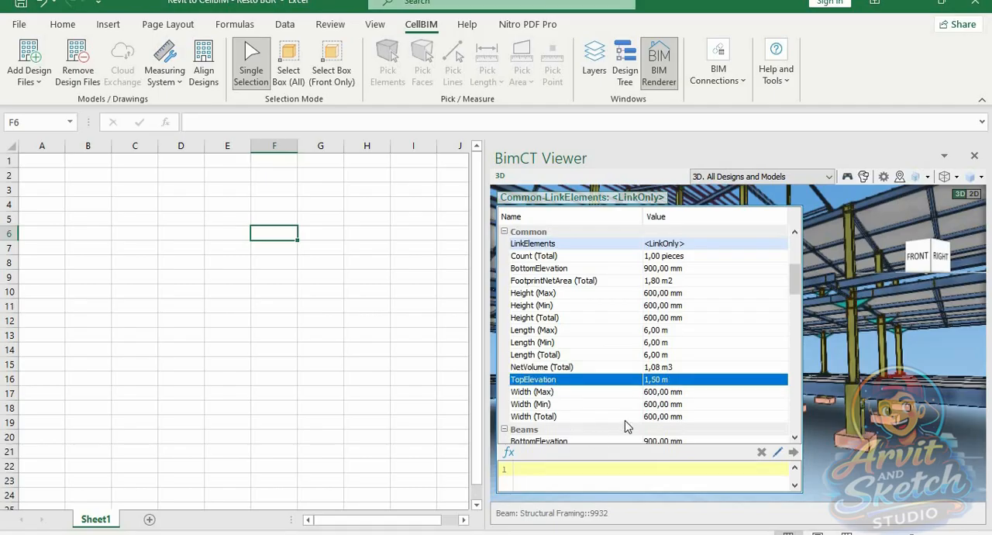
{"action": "scroll", "coordinate": [642, 402], "scroll_direction": "down", "scroll_amount": 3}
{"action": "scroll", "coordinate": [642, 402], "scroll_direction": "down", "scroll_amount": 3}
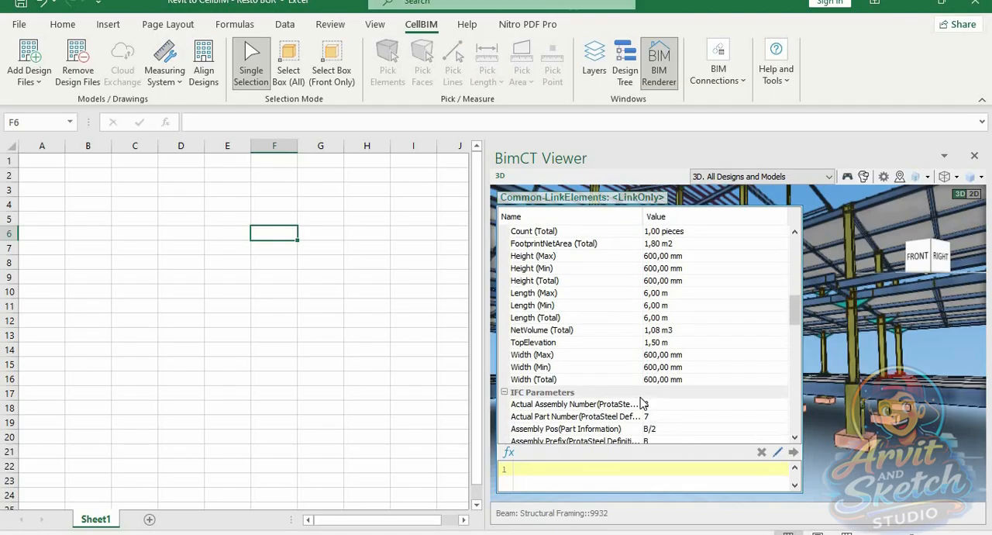
{"action": "scroll", "coordinate": [642, 401], "scroll_direction": "up", "scroll_amount": 1}
{"action": "scroll", "coordinate": [642, 401], "scroll_direction": "down", "scroll_amount": 4}
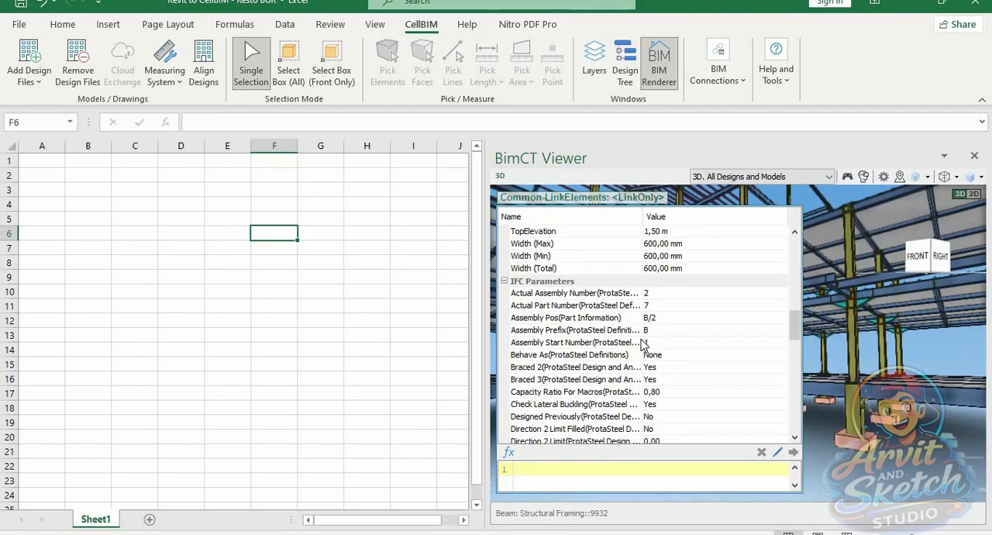
Widen the property name column and check the beam's Discipline among its IFC Parameters
{"action": "left_click_drag", "start_coordinate": [641, 345], "coordinate": [713, 345]}
{"action": "scroll", "coordinate": [677, 363], "scroll_direction": "down", "scroll_amount": 2}
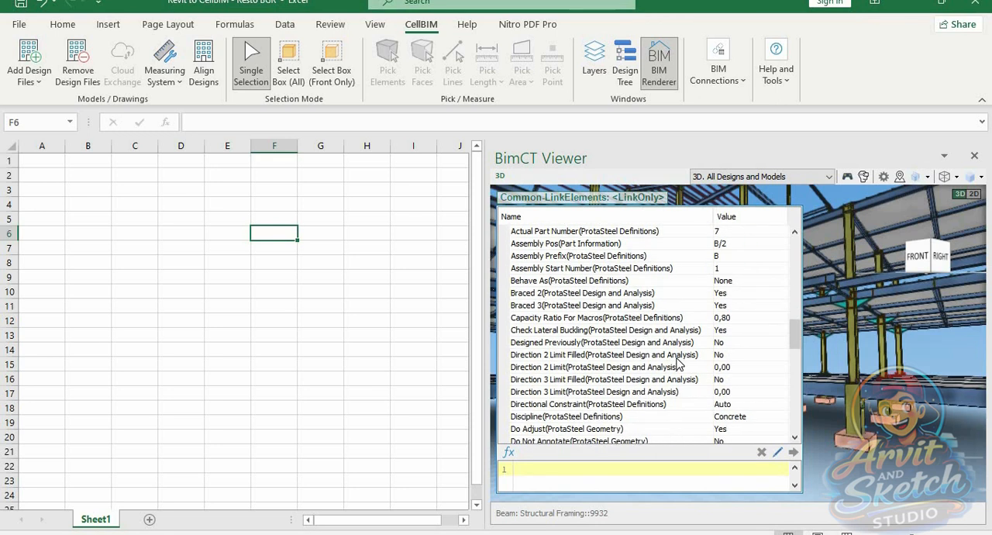
{"action": "scroll", "coordinate": [676, 362], "scroll_direction": "down", "scroll_amount": 2}
{"action": "left_click", "coordinate": [667, 344]}
{"action": "scroll", "coordinate": [660, 403], "scroll_direction": "down", "scroll_amount": 3}
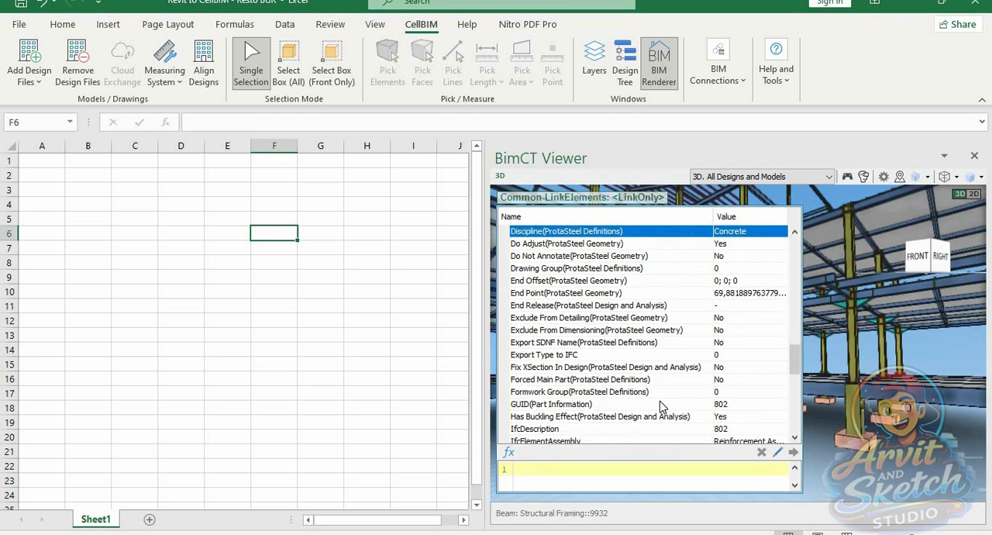
Check the beam's ObjectTypeOverride and the remaining ProtaSteel geometry parameters, and close the property list
{"action": "scroll", "coordinate": [660, 404], "scroll_direction": "down", "scroll_amount": 1}
{"action": "scroll", "coordinate": [661, 399], "scroll_direction": "down", "scroll_amount": 3}
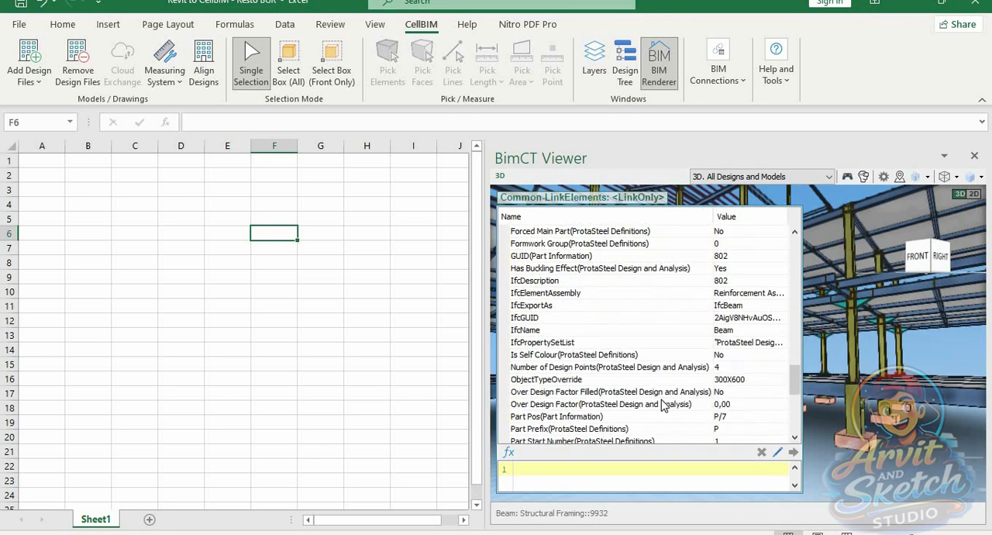
{"action": "left_click", "coordinate": [650, 379]}
{"action": "scroll", "coordinate": [620, 391], "scroll_direction": "down", "scroll_amount": 1}
{"action": "scroll", "coordinate": [614, 395], "scroll_direction": "down", "scroll_amount": 2}
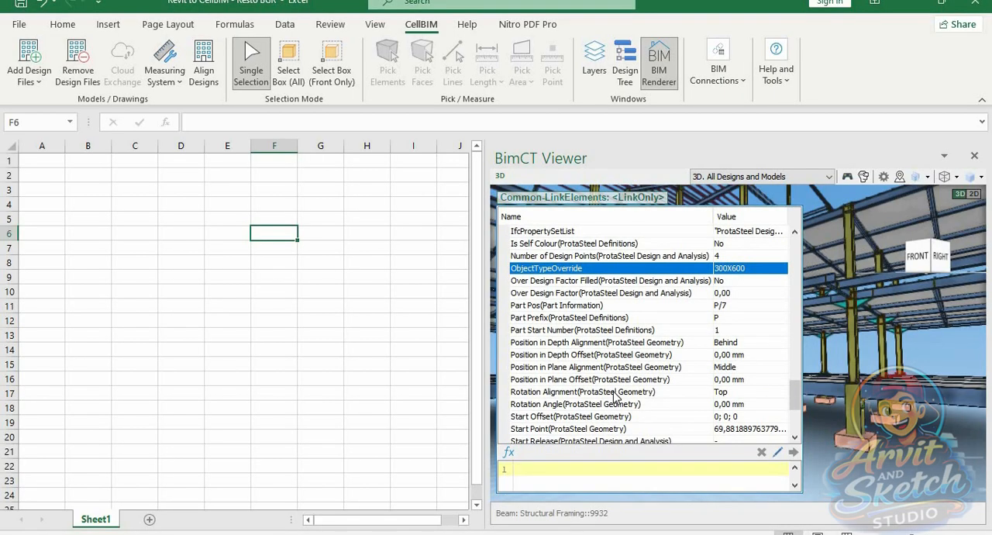
{"action": "scroll", "coordinate": [614, 395], "scroll_direction": "down", "scroll_amount": 4}
{"action": "scroll", "coordinate": [626, 275], "scroll_direction": "up", "scroll_amount": 7}
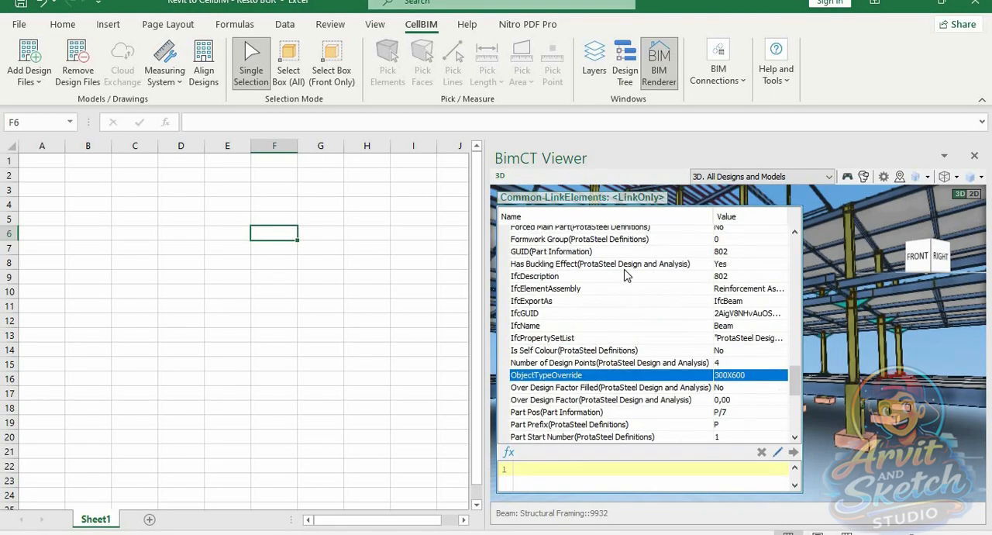
{"action": "left_click", "coordinate": [597, 198]}
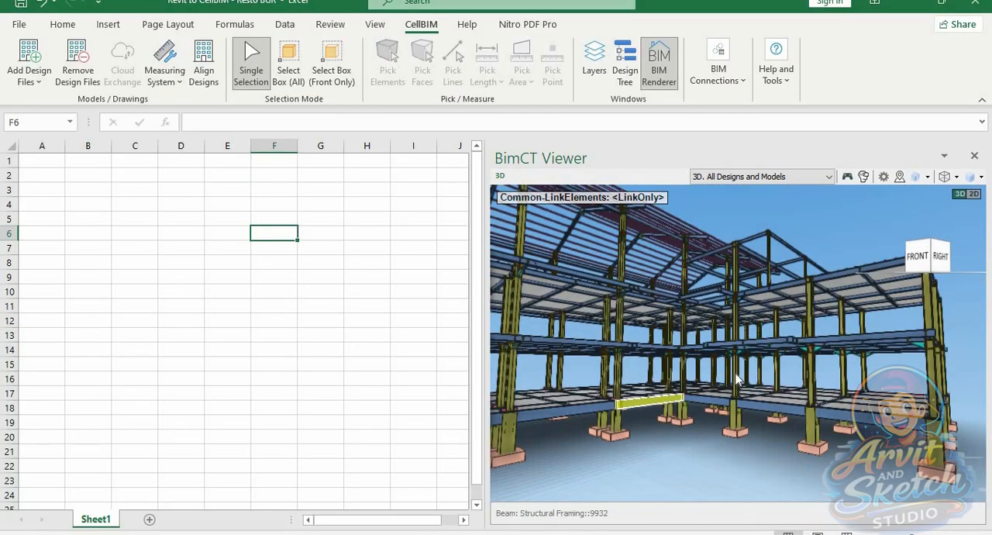
View the whole frame from the front-right corner and clear the beam selection
{"action": "scroll", "coordinate": [755, 375], "scroll_direction": "down", "scroll_amount": 4}
{"action": "scroll", "coordinate": [553, 349], "scroll_direction": "up", "scroll_amount": 1}
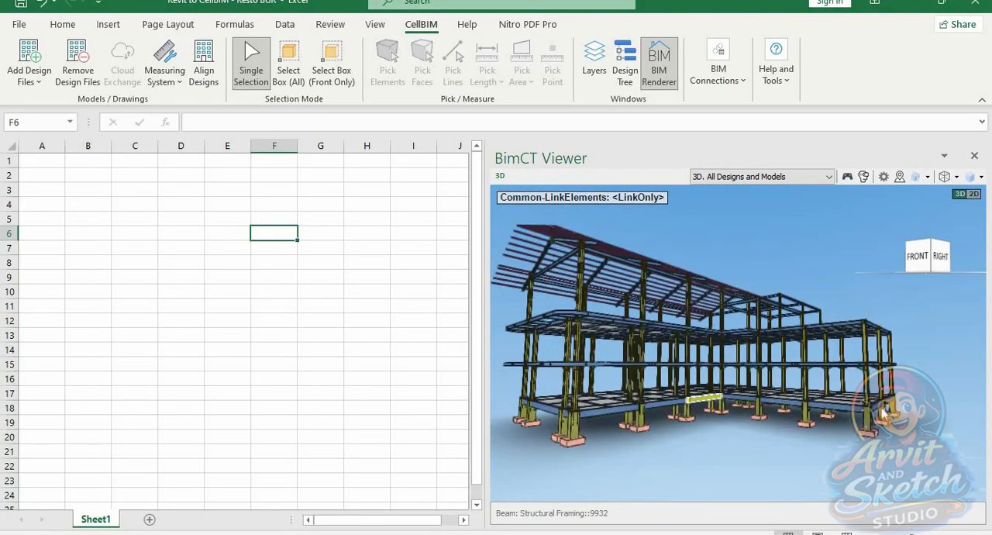
{"action": "scroll", "coordinate": [883, 413], "scroll_direction": "up", "scroll_amount": 2}
{"action": "scroll", "coordinate": [777, 399], "scroll_direction": "up", "scroll_amount": 2}
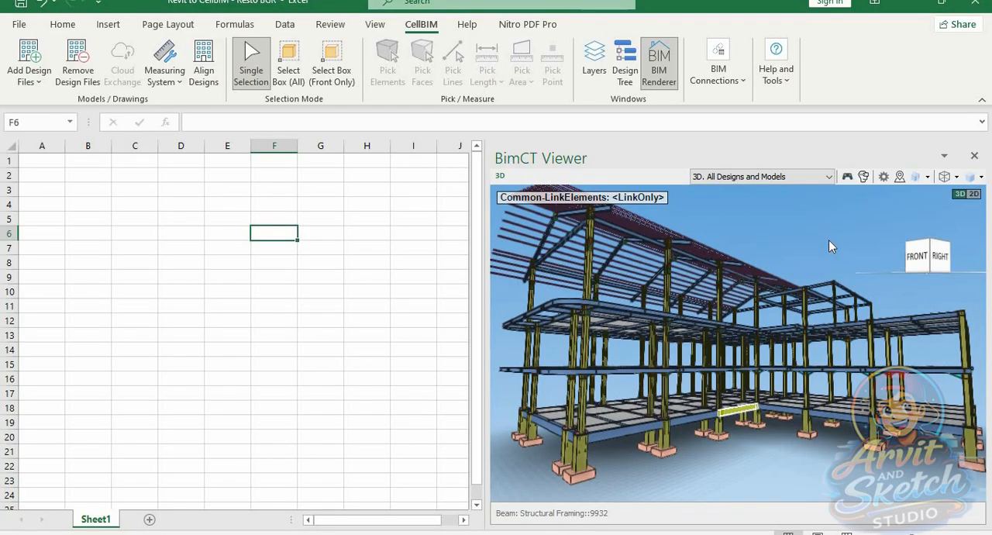
{"action": "left_click", "coordinate": [829, 239]}
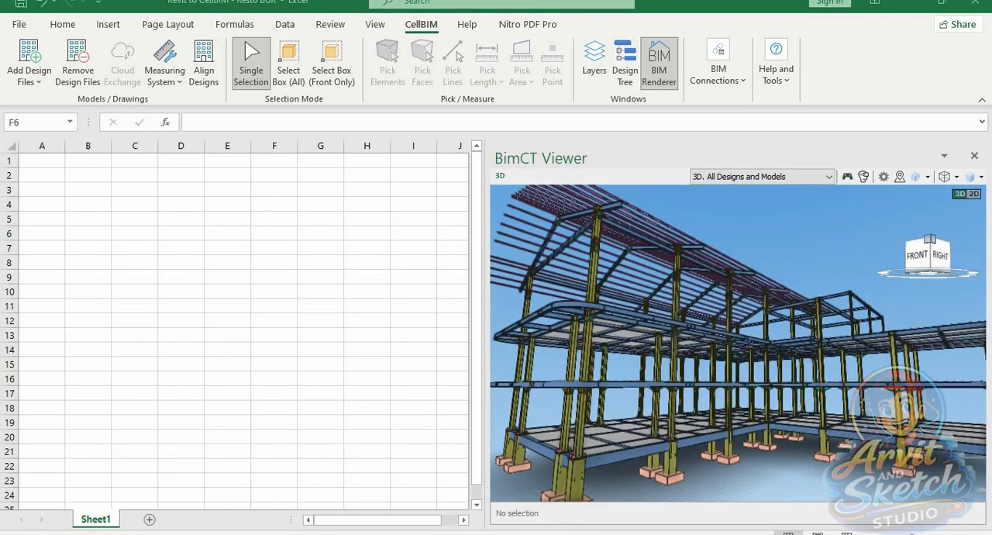
{"action": "left_click", "coordinate": [791, 227]}
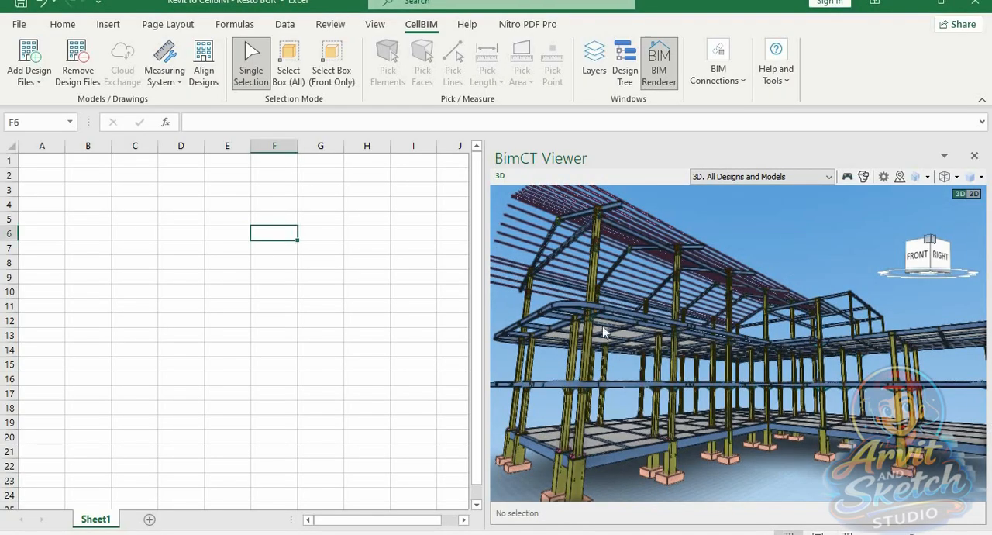
Select the lower-storey column at the front corner, show the Design Tree, and review the column's quantities there
{"action": "left_click", "coordinate": [582, 411]}
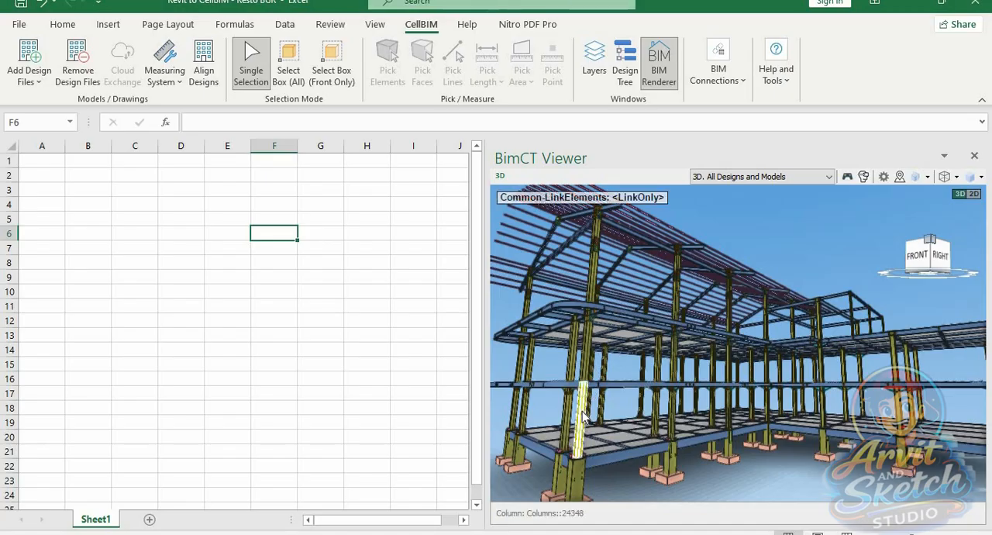
{"action": "left_click", "coordinate": [624, 70]}
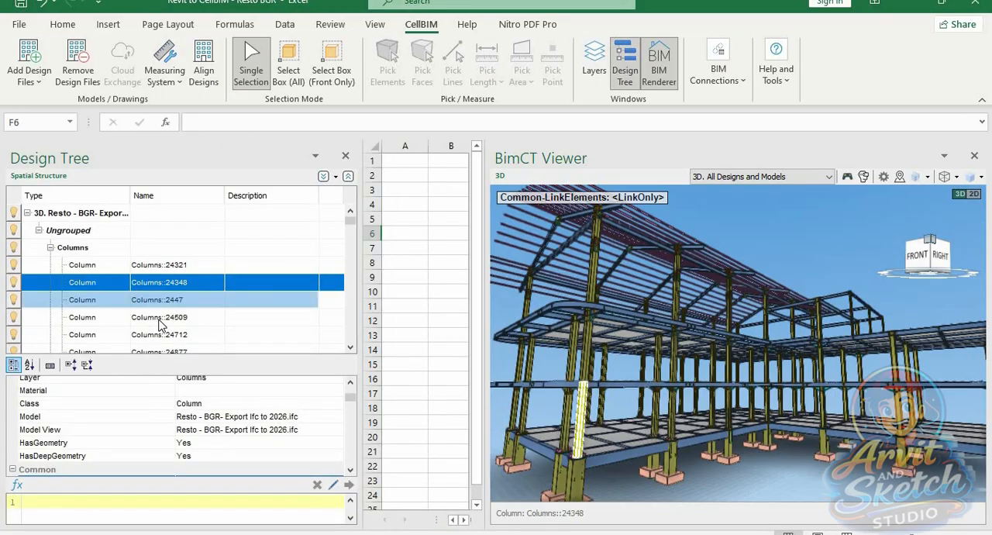
{"action": "scroll", "coordinate": [234, 442], "scroll_direction": "down", "scroll_amount": 5}
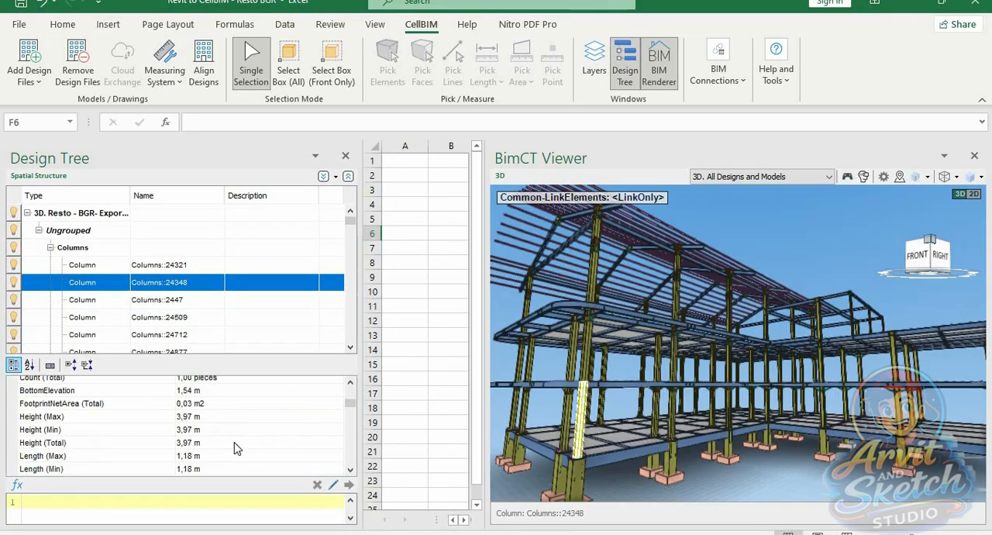
{"action": "scroll", "coordinate": [234, 443], "scroll_direction": "down", "scroll_amount": 8}
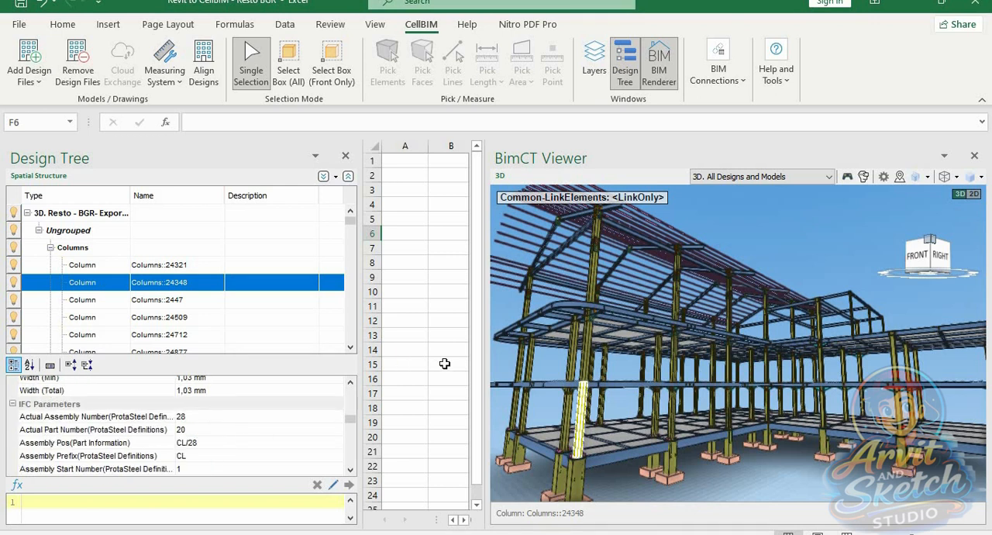
Select the lower-storey column Columns::24712 and review its quantities and IFC Parameters, including Discipline
{"action": "left_click", "coordinate": [527, 414]}
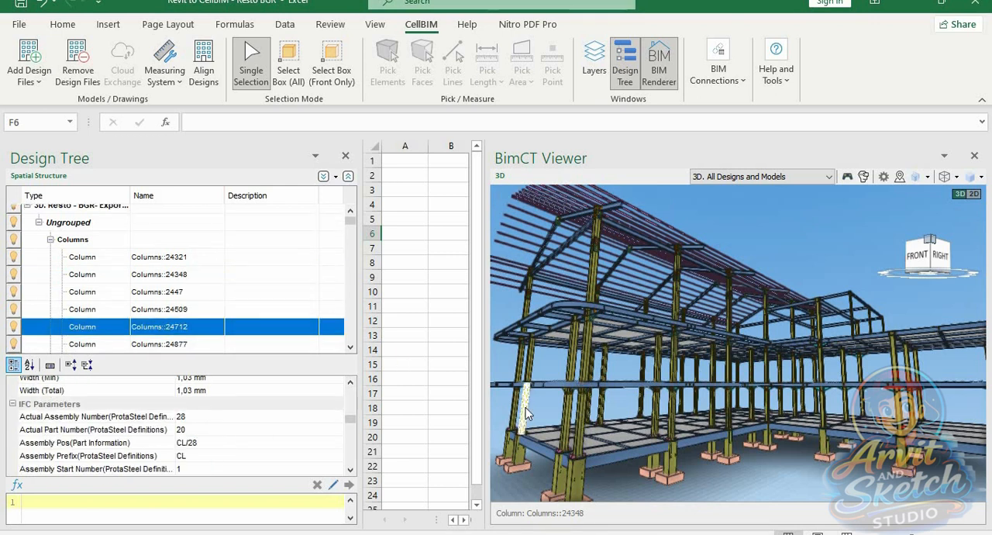
{"action": "scroll", "coordinate": [271, 432], "scroll_direction": "down", "scroll_amount": 1}
{"action": "scroll", "coordinate": [270, 433], "scroll_direction": "down", "scroll_amount": 2}
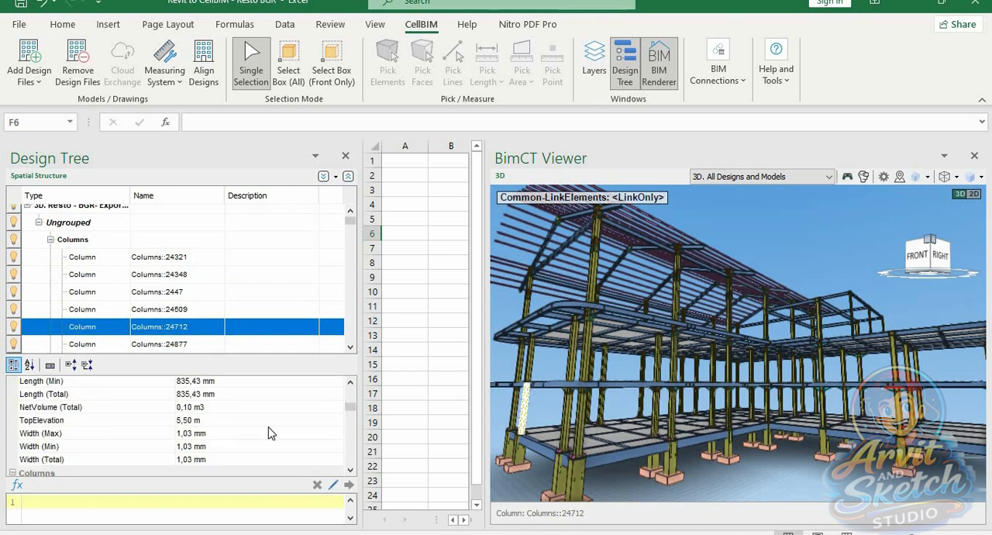
{"action": "scroll", "coordinate": [269, 432], "scroll_direction": "up", "scroll_amount": 3}
{"action": "scroll", "coordinate": [269, 433], "scroll_direction": "down", "scroll_amount": 6}
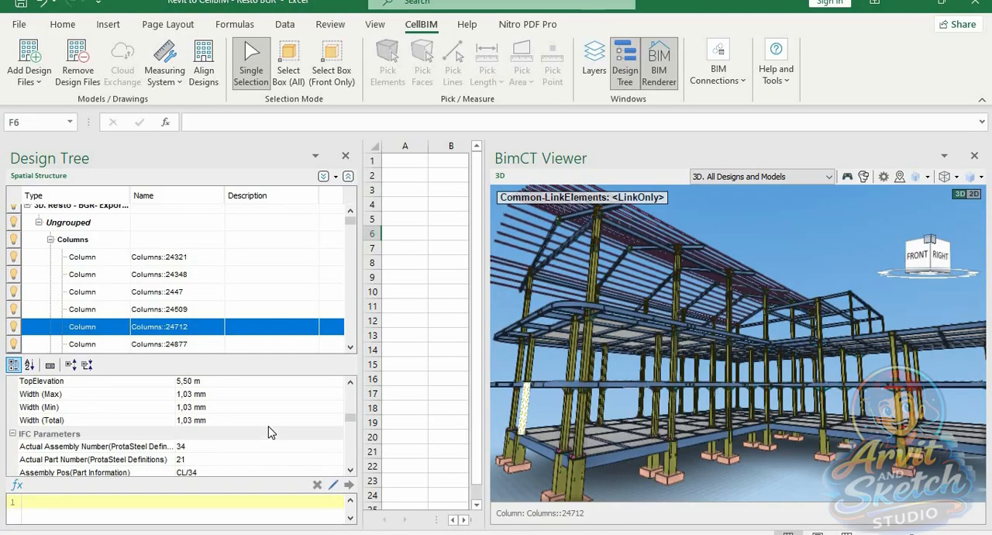
{"action": "scroll", "coordinate": [266, 433], "scroll_direction": "down", "scroll_amount": 2}
{"action": "left_click", "coordinate": [220, 393]}
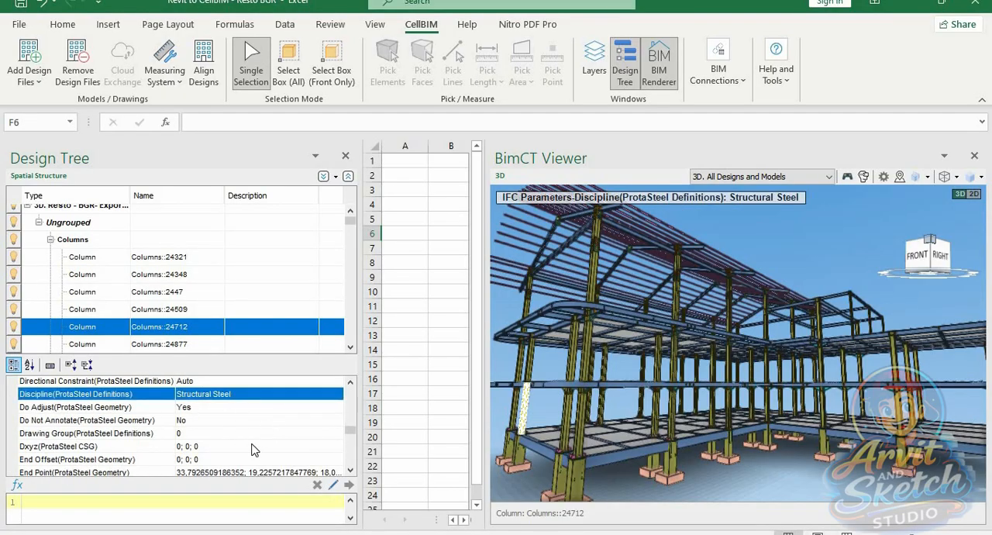
{"action": "scroll", "coordinate": [256, 450], "scroll_direction": "down", "scroll_amount": 5}
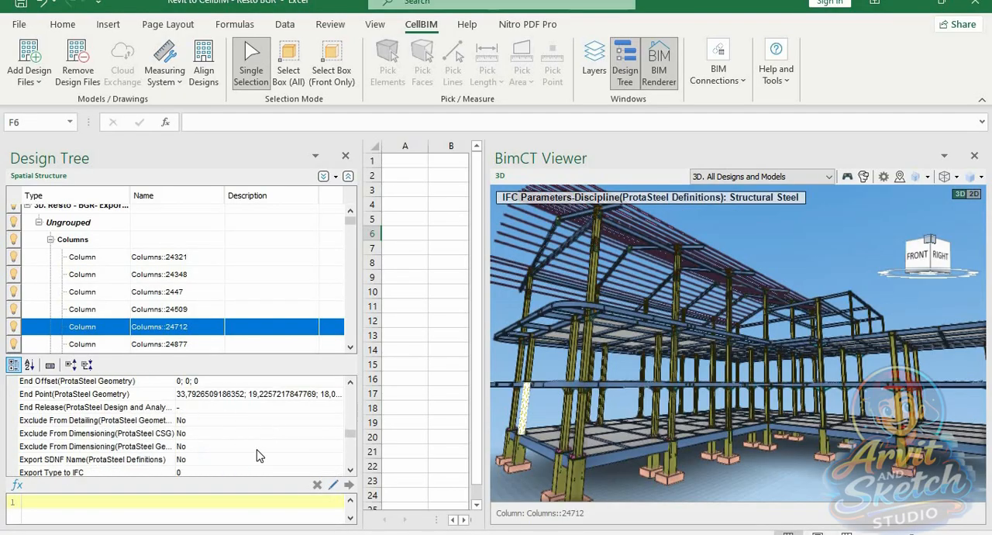
Select the front-corner column one storey higher and review its Discipline, height, length and NetVolume (Total)
{"action": "left_click", "coordinate": [586, 348]}
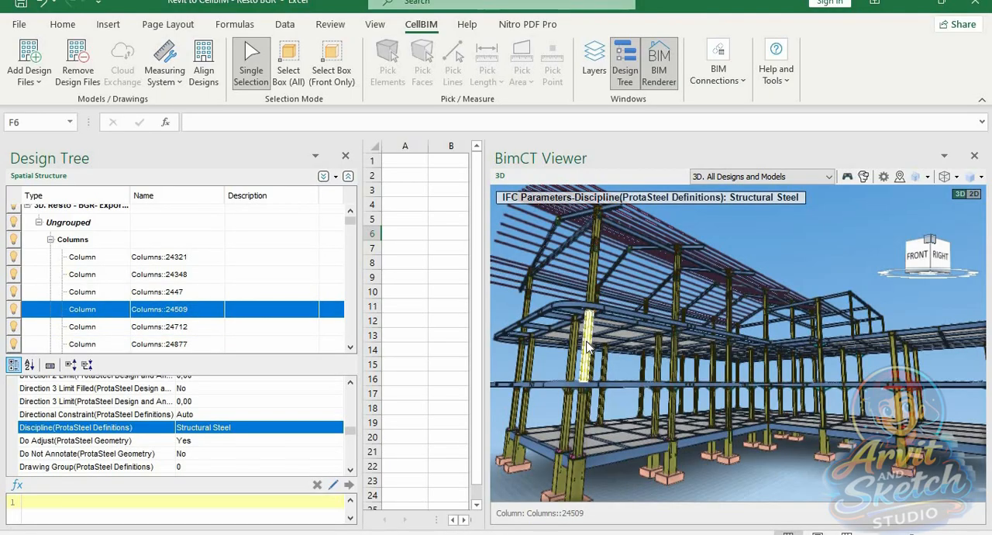
{"action": "scroll", "coordinate": [312, 457], "scroll_direction": "up", "scroll_amount": 10}
{"action": "scroll", "coordinate": [312, 457], "scroll_direction": "down", "scroll_amount": 2}
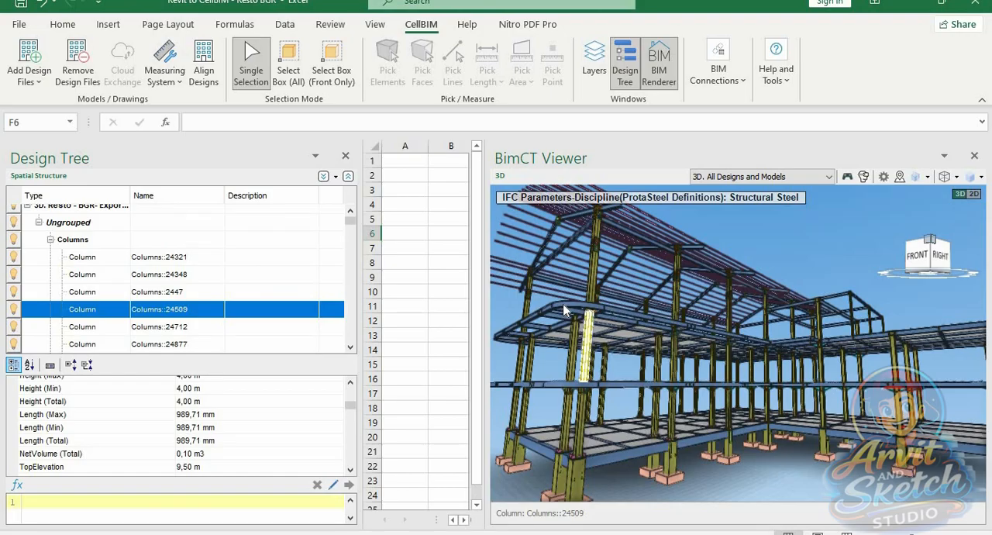
Select the curved edge beam above the front-corner columns and review its General Class, quantities and IFC Parameters
{"action": "left_click", "coordinate": [564, 309]}
{"action": "scroll", "coordinate": [351, 413], "scroll_direction": "up", "scroll_amount": 1}
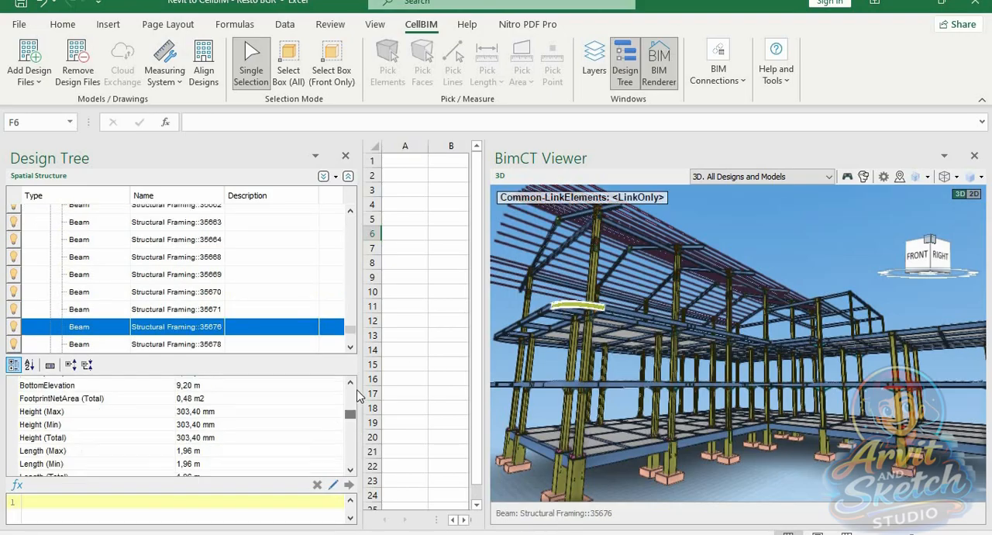
{"action": "scroll", "coordinate": [271, 439], "scroll_direction": "up", "scroll_amount": 3}
{"action": "scroll", "coordinate": [264, 448], "scroll_direction": "down", "scroll_amount": 2}
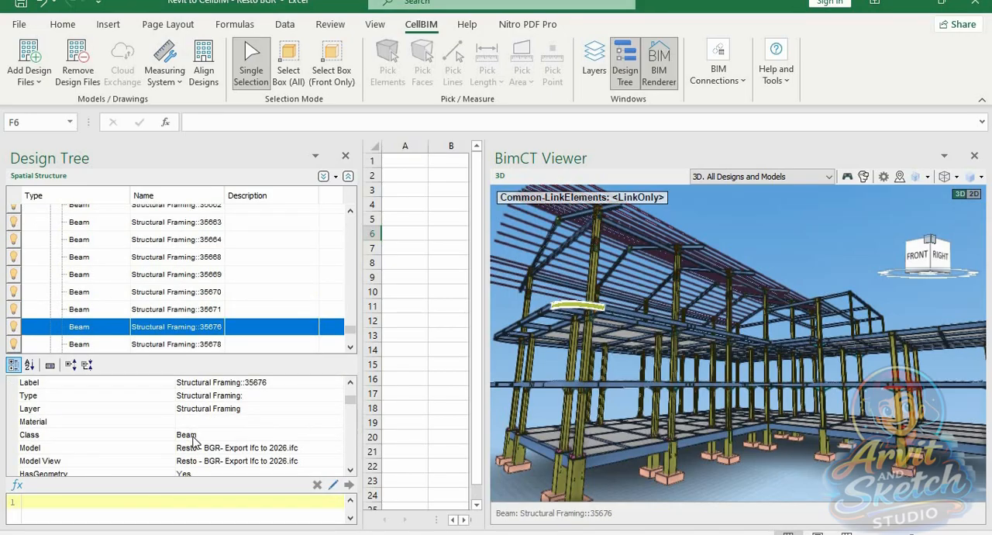
{"action": "scroll", "coordinate": [274, 443], "scroll_direction": "down", "scroll_amount": 5}
{"action": "scroll", "coordinate": [273, 443], "scroll_direction": "up", "scroll_amount": 1}
{"action": "scroll", "coordinate": [273, 443], "scroll_direction": "down", "scroll_amount": 1}
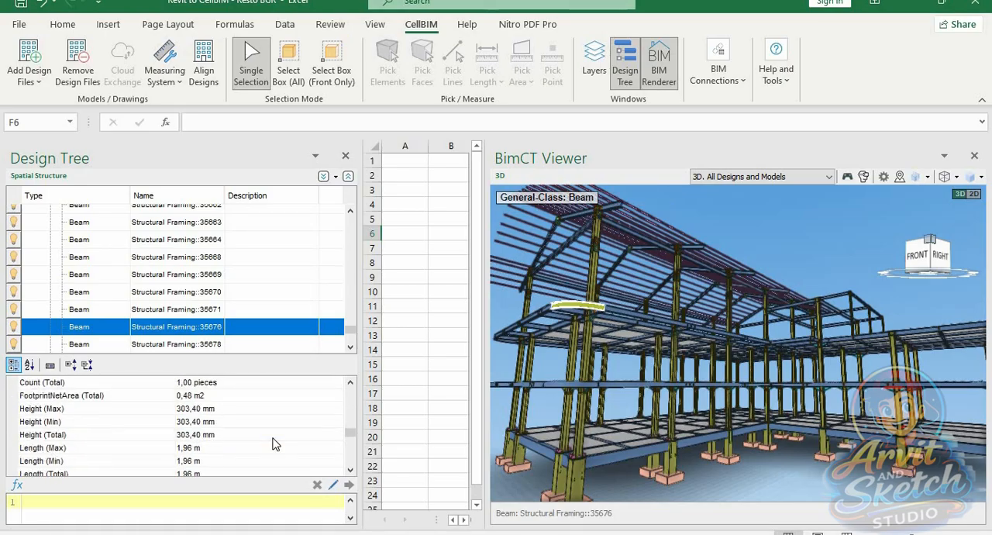
{"action": "scroll", "coordinate": [272, 443], "scroll_direction": "down", "scroll_amount": 6}
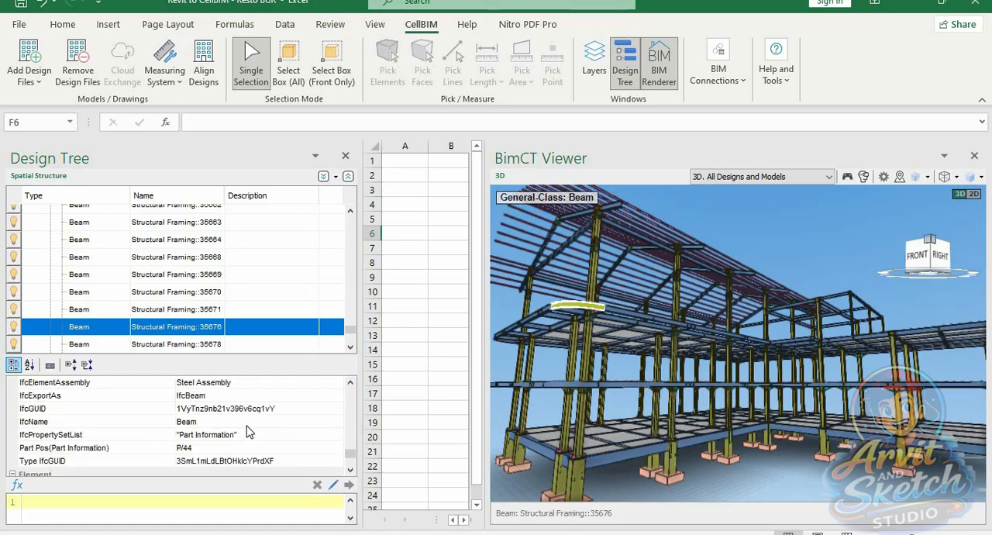
Select the sloping roof beam above the upper-storey columns and review its quantities and Discipline (ProtaSteel Definitions) parameter
{"action": "scroll", "coordinate": [248, 432], "scroll_direction": "down", "scroll_amount": 3}
{"action": "scroll", "coordinate": [248, 432], "scroll_direction": "up", "scroll_amount": 1}
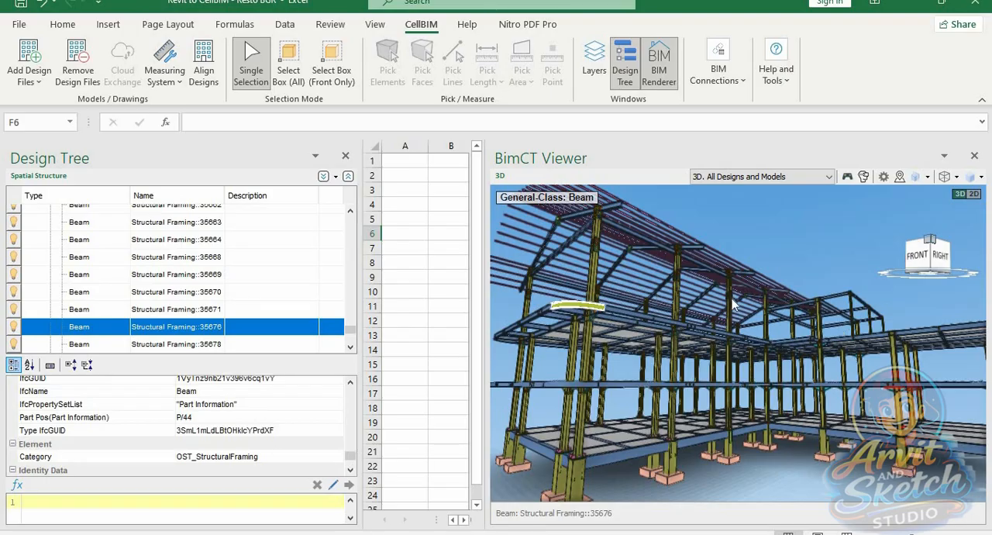
{"action": "scroll", "coordinate": [659, 258], "scroll_direction": "up", "scroll_amount": 5}
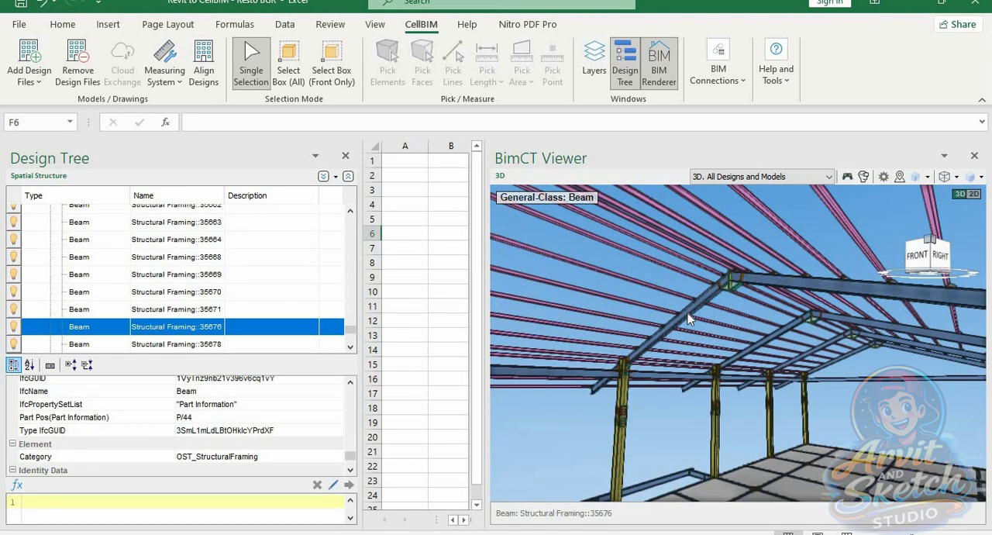
{"action": "left_click", "coordinate": [688, 317]}
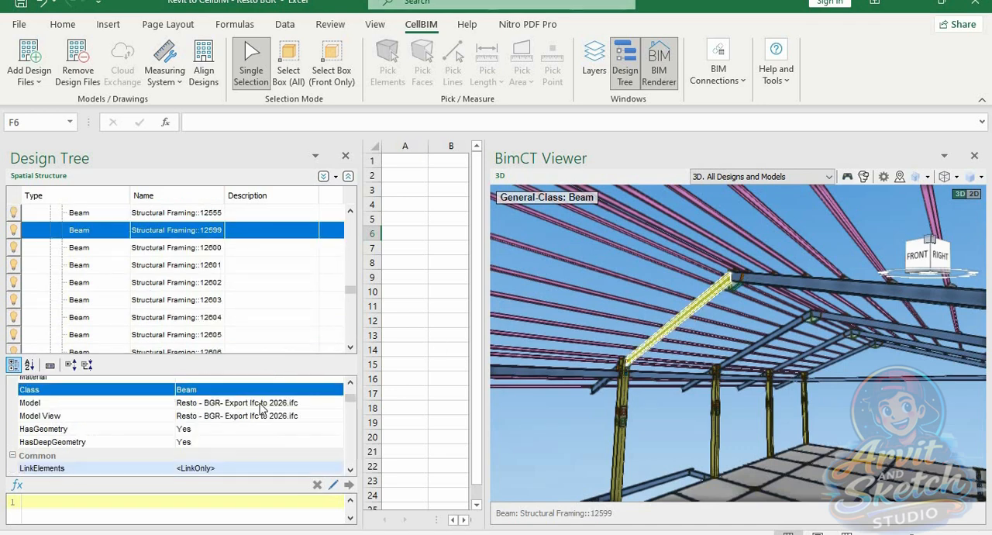
{"action": "scroll", "coordinate": [264, 419], "scroll_direction": "down", "scroll_amount": 2}
{"action": "scroll", "coordinate": [263, 419], "scroll_direction": "down", "scroll_amount": 4}
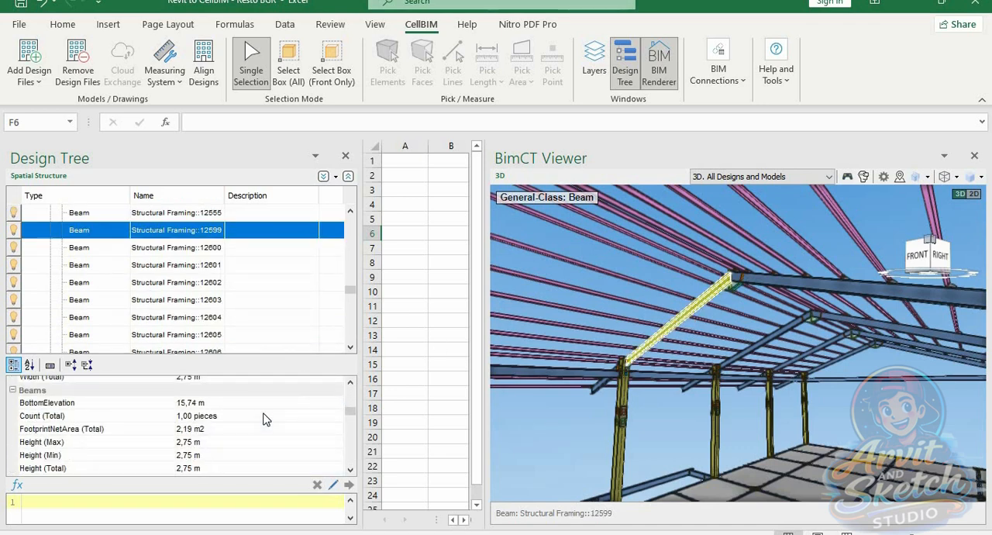
{"action": "scroll", "coordinate": [263, 419], "scroll_direction": "down", "scroll_amount": 5}
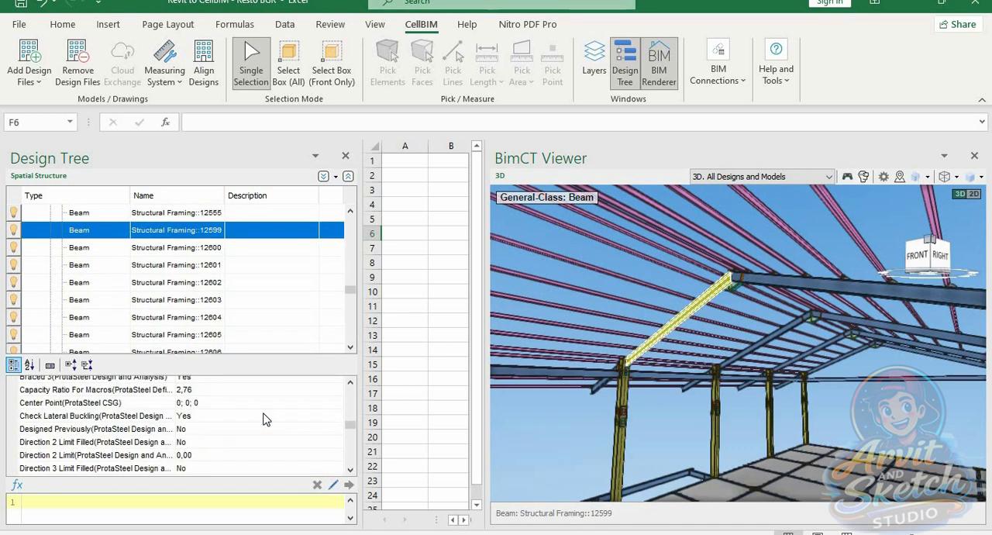
{"action": "left_click", "coordinate": [264, 431]}
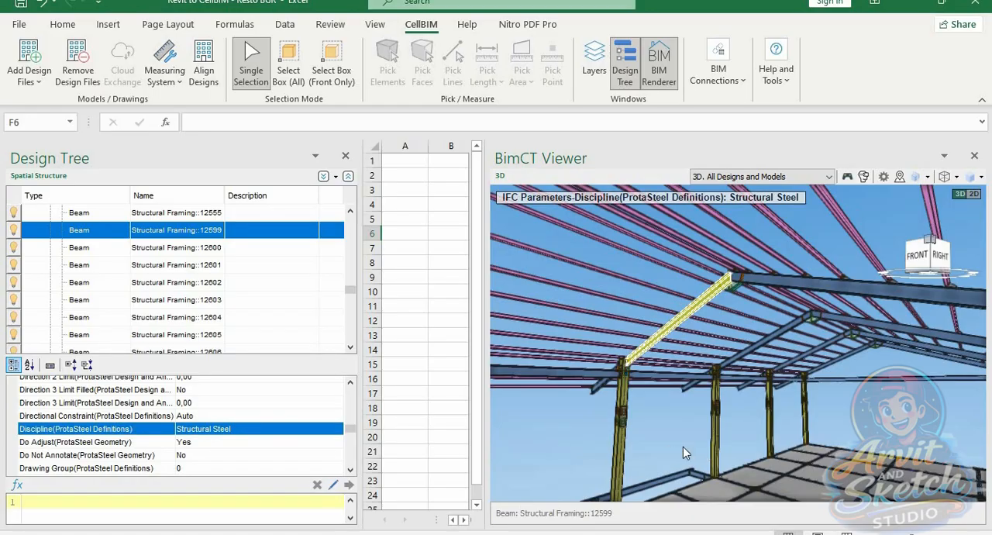
Select the ground-level beam beside the building's inner corner and review its Discipline and location in the model
{"action": "scroll", "coordinate": [660, 345], "scroll_direction": "down", "scroll_amount": 5}
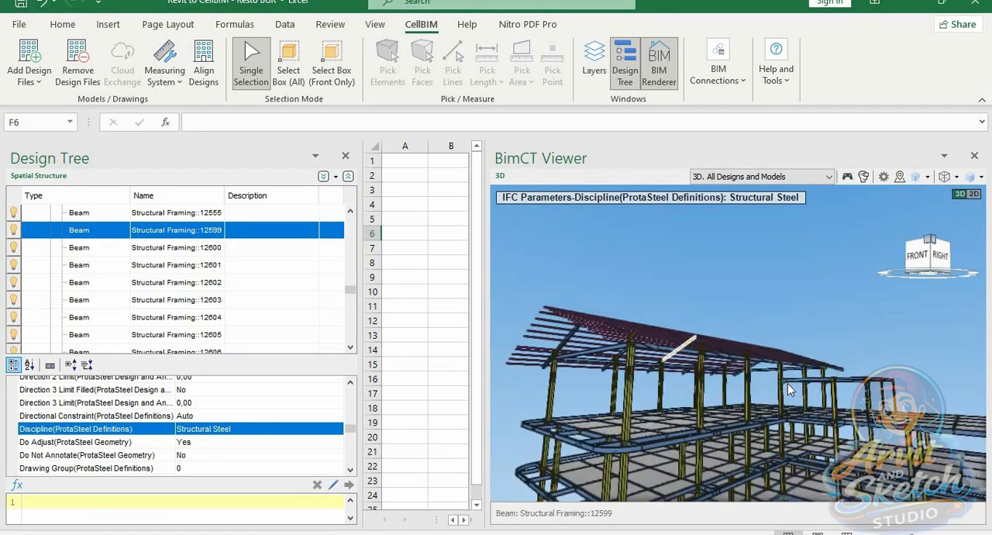
{"action": "scroll", "coordinate": [789, 390], "scroll_direction": "up", "scroll_amount": 5}
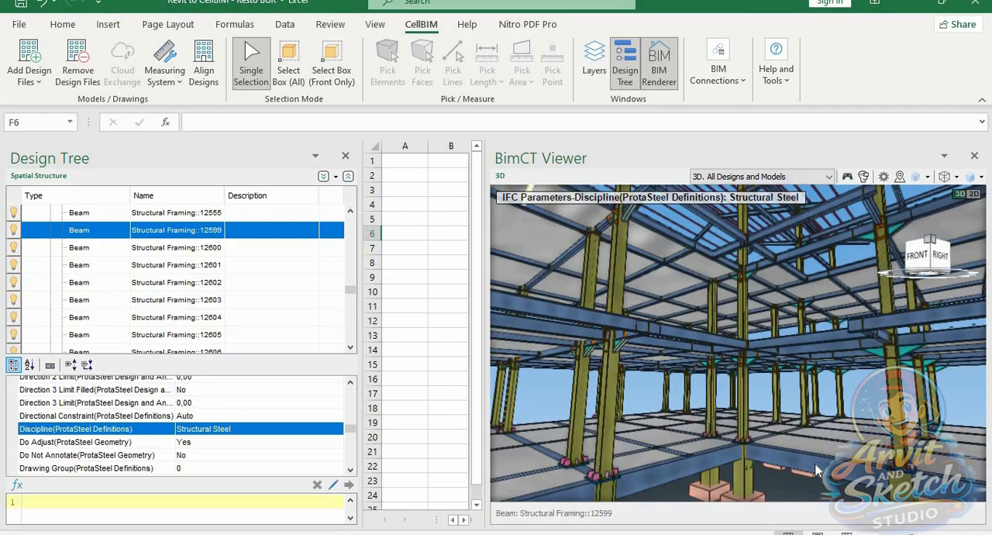
{"action": "left_click", "coordinate": [815, 470]}
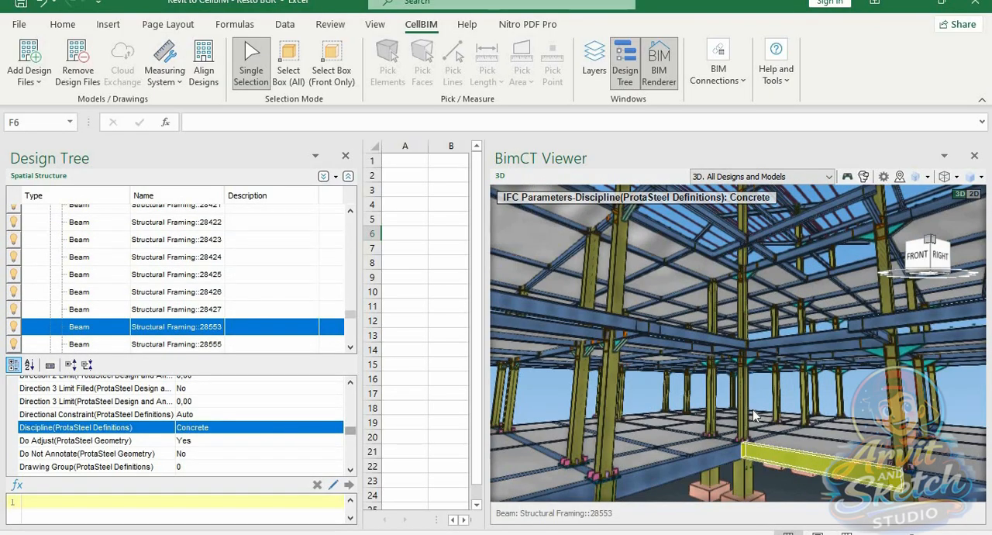
{"action": "scroll", "coordinate": [658, 403], "scroll_direction": "down", "scroll_amount": 5}
{"action": "scroll", "coordinate": [657, 403], "scroll_direction": "up", "scroll_amount": 2}
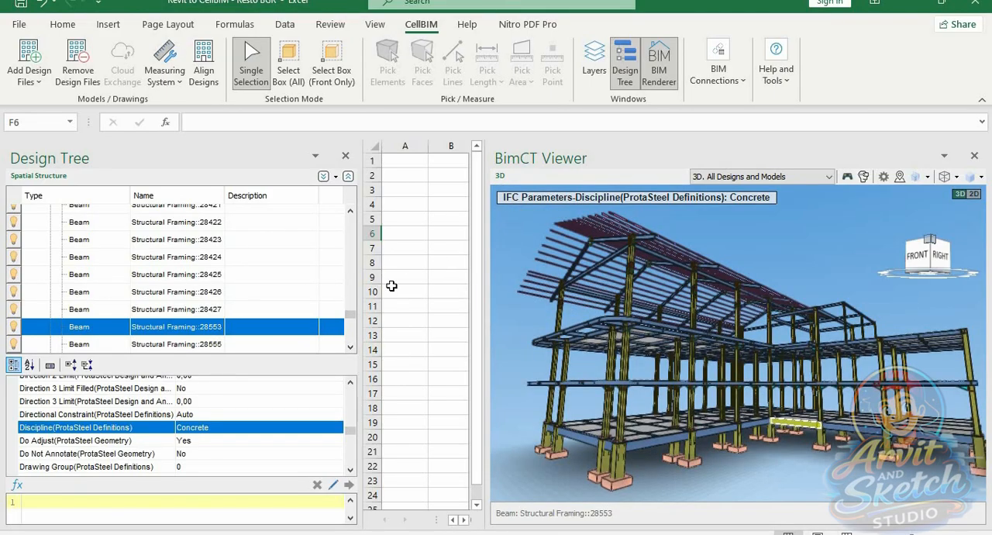
Narrow the Design Tree to enlarge the worksheet area, and select the short pedestal column at the front corner
{"action": "left_click_drag", "start_coordinate": [377, 284], "coordinate": [301, 279]}
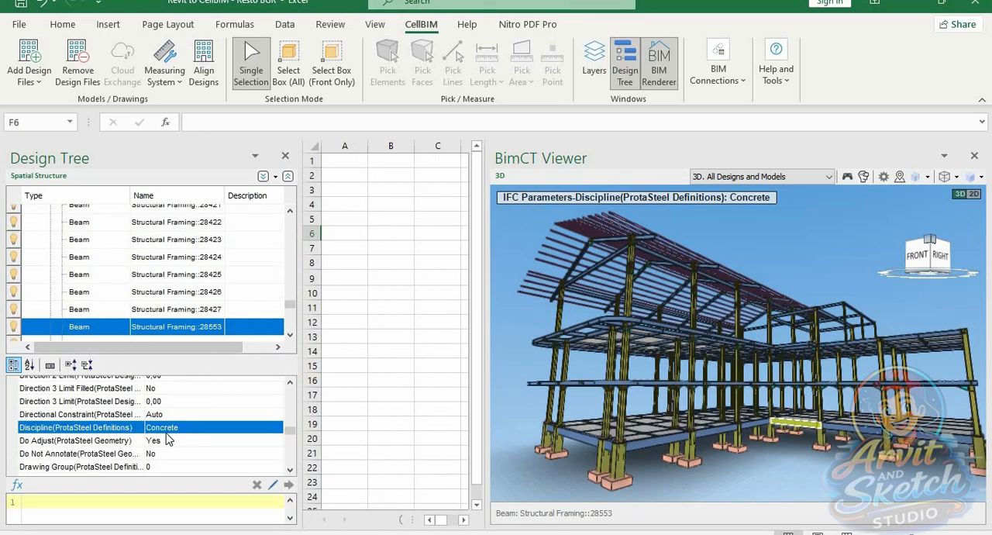
{"action": "scroll", "coordinate": [169, 434], "scroll_direction": "up", "scroll_amount": 15}
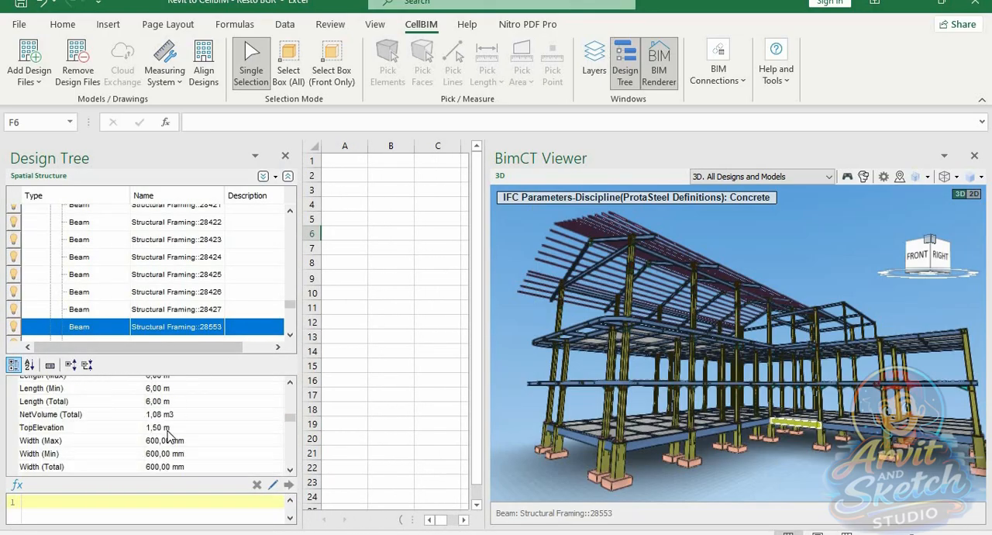
{"action": "left_click", "coordinate": [622, 475]}
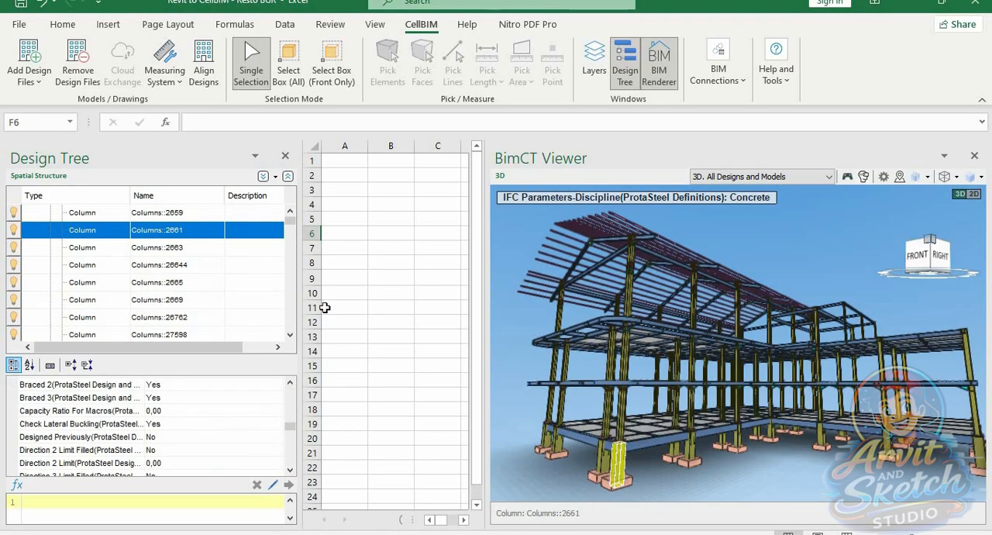
Enter the table headings Nama in A4 and Voume in B4
{"action": "left_click", "coordinate": [346, 204]}
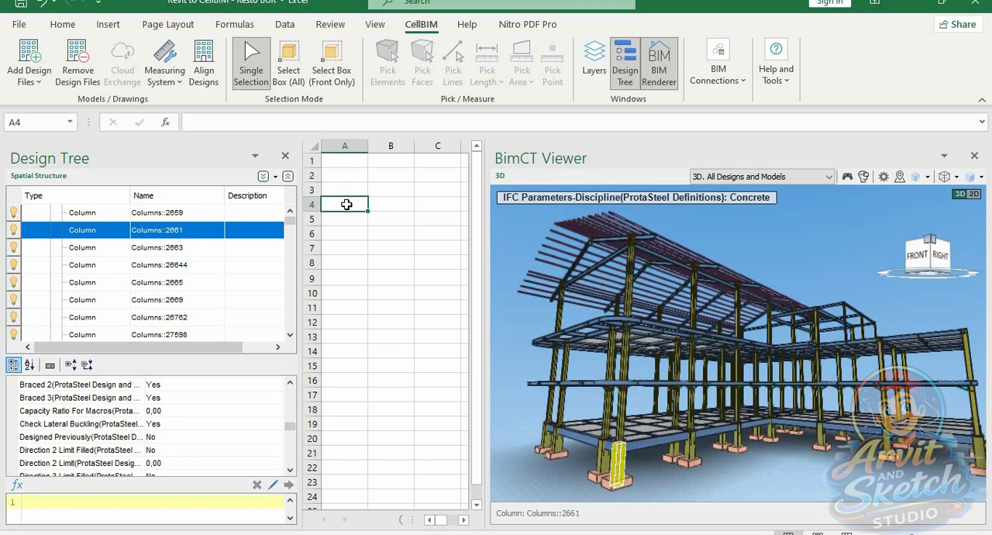
{"action": "type", "text": "Nama"}
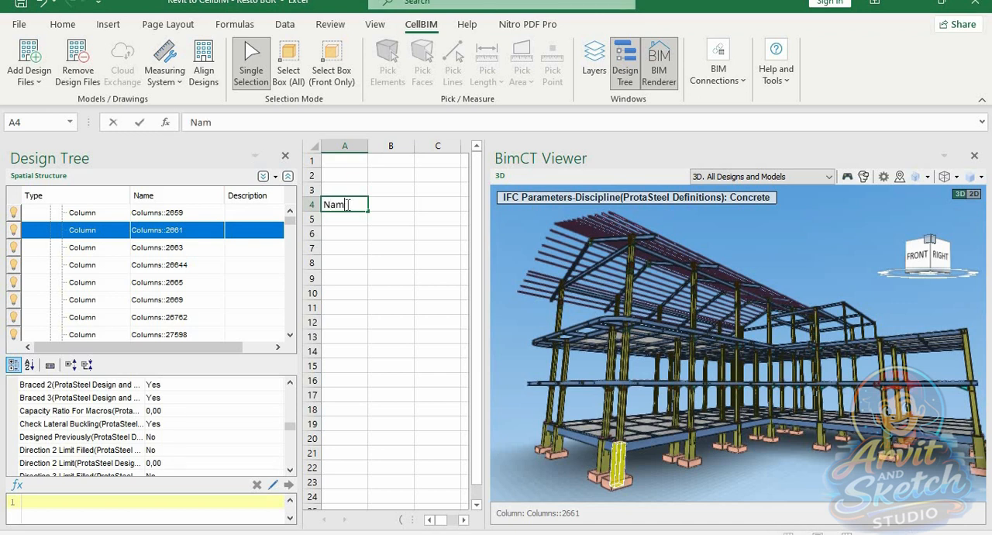
{"action": "left_click", "coordinate": [397, 202]}
{"action": "type", "text": "Voume"}
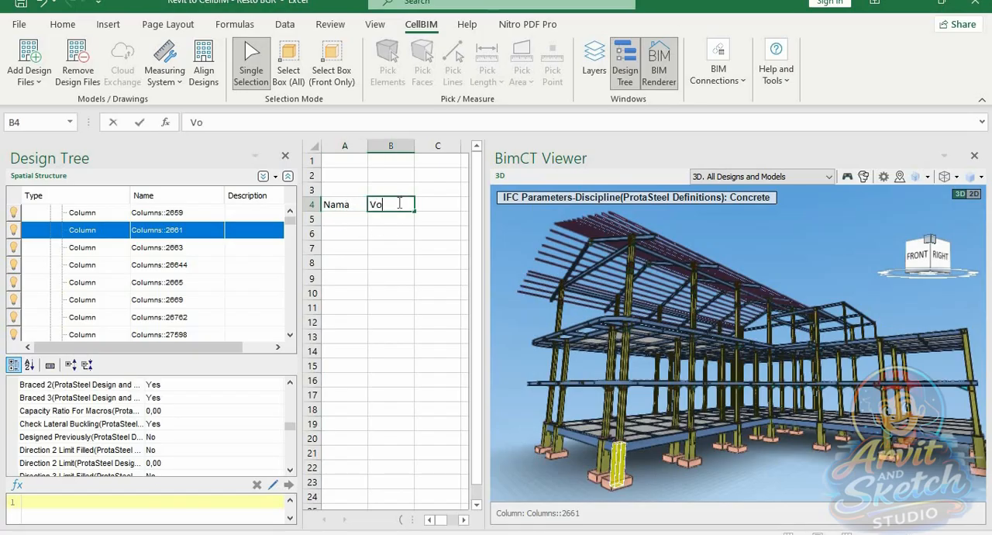
Enter Kolom Pedestal in A5 and fit column A's width to its contents
{"action": "left_click", "coordinate": [341, 219]}
{"action": "type", "text": "Kolom"}
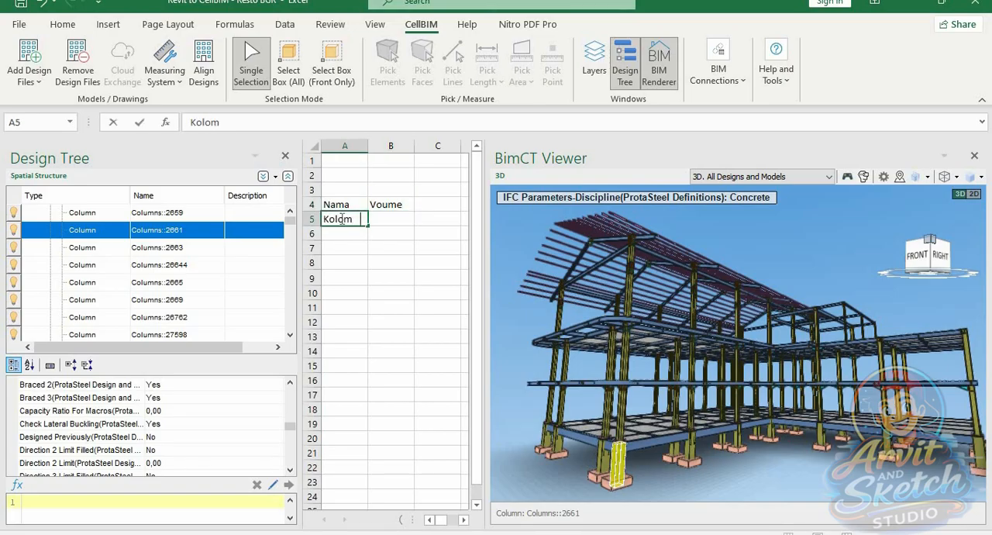
{"action": "type", "text": " Peestal"}
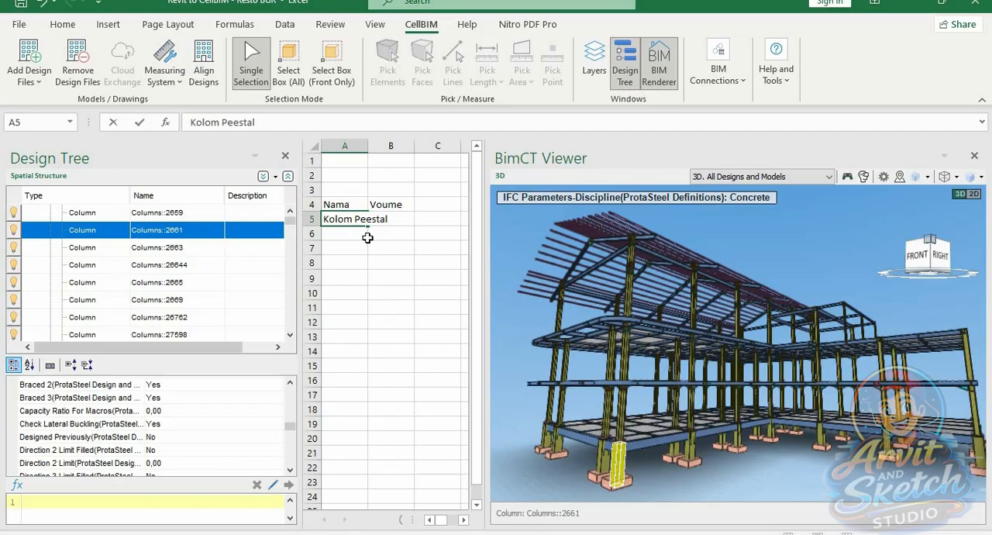
{"action": "type", "text": "d"}
{"action": "left_click", "coordinate": [382, 259]}
{"action": "double_click", "coordinate": [367, 146]}
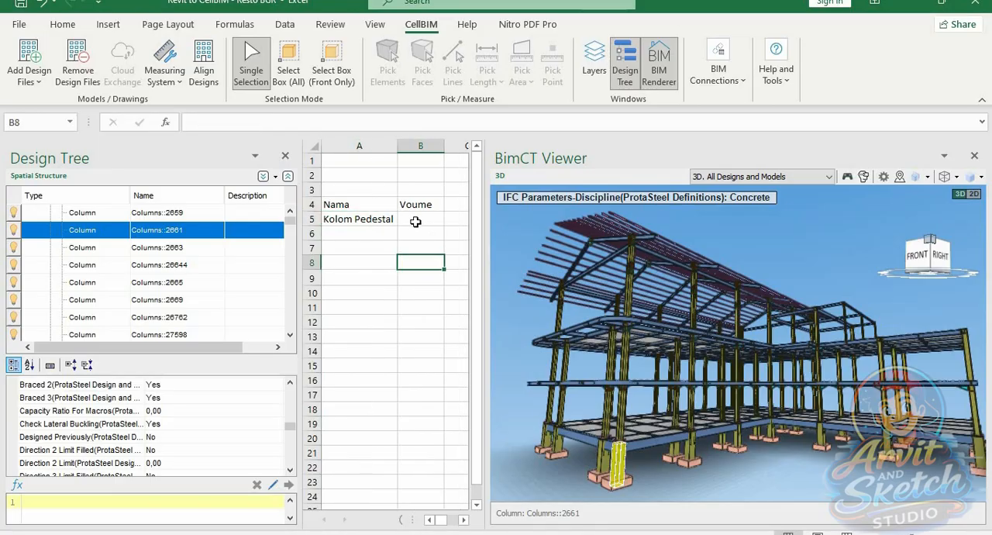
Narrow the BimCT Viewer to enlarge the worksheet area and enter the heading Satuan in C4
{"action": "left_click", "coordinate": [415, 221]}
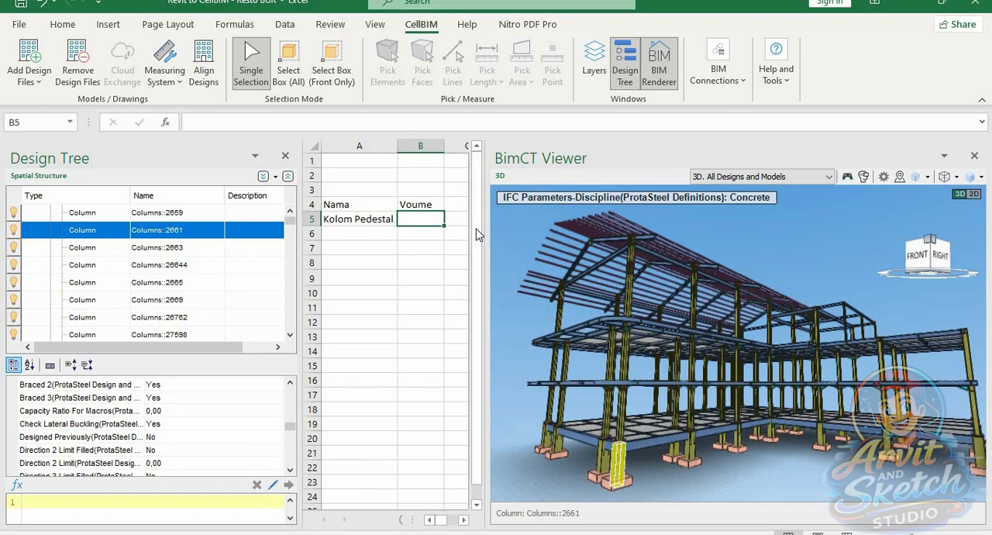
{"action": "left_click_drag", "start_coordinate": [486, 231], "coordinate": [528, 231]}
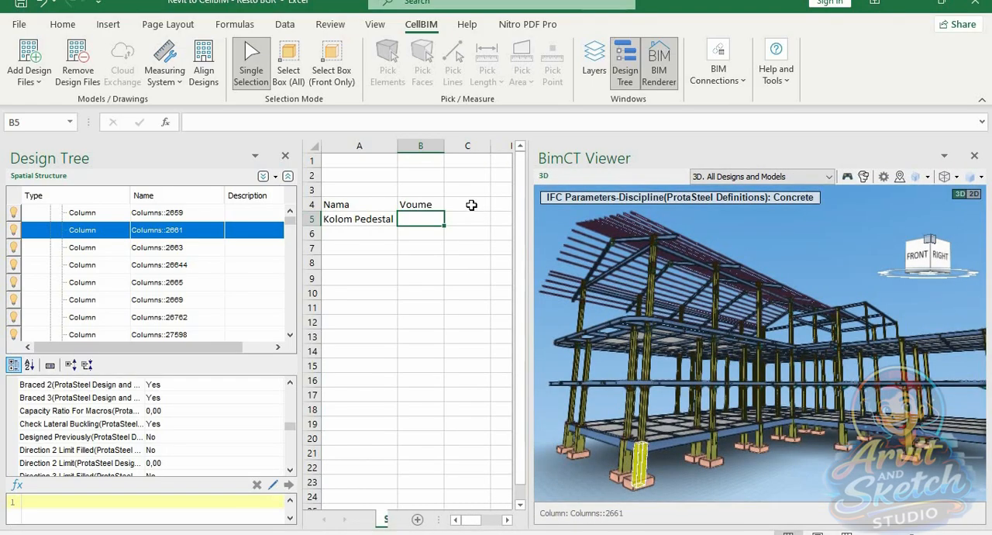
{"action": "left_click", "coordinate": [470, 204]}
{"action": "type", "text": "Satu"}
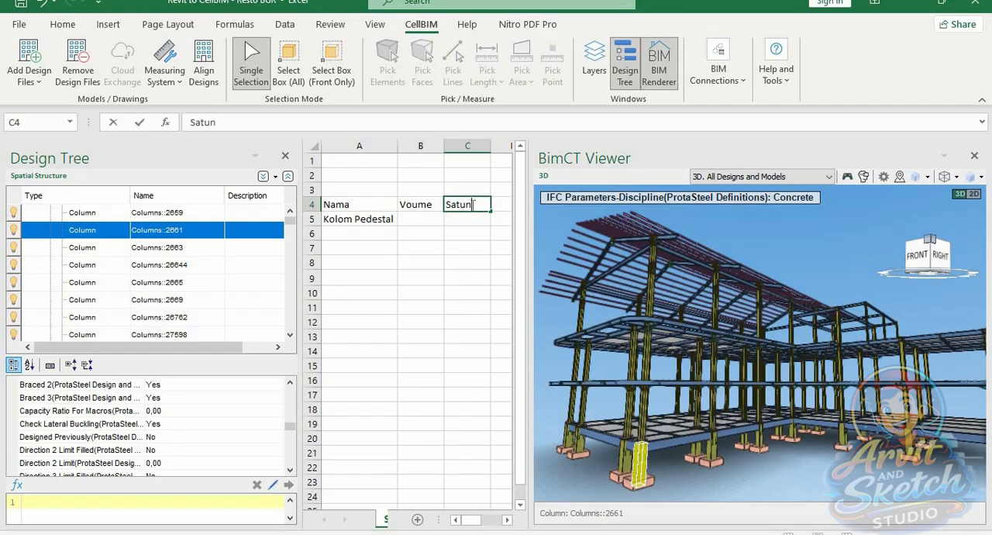
{"action": "type", "text": "an"}
Link the selected pedestal column's NetVolume (Total) to cell B5
{"action": "left_click", "coordinate": [438, 218]}
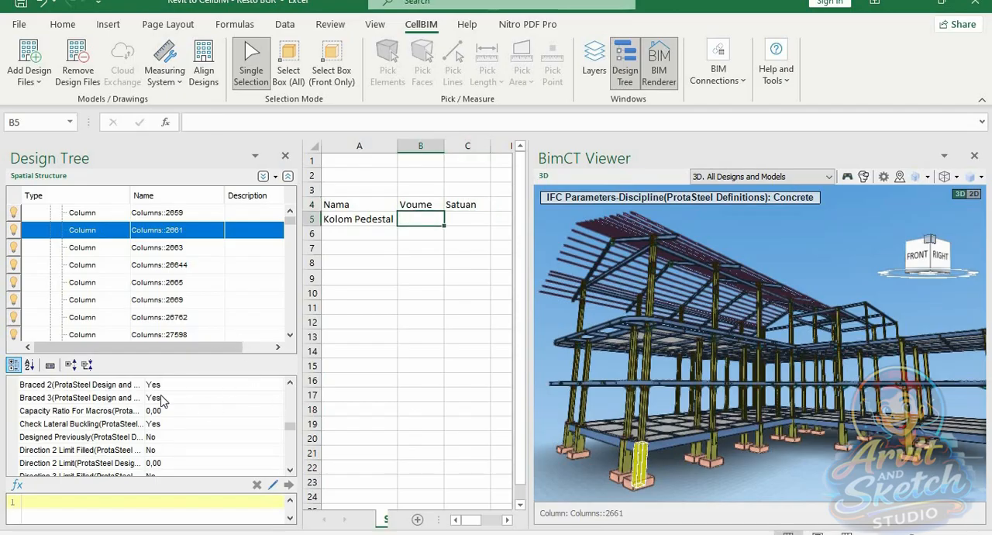
{"action": "scroll", "coordinate": [164, 398], "scroll_direction": "up", "scroll_amount": 5}
{"action": "scroll", "coordinate": [170, 397], "scroll_direction": "down", "scroll_amount": 1}
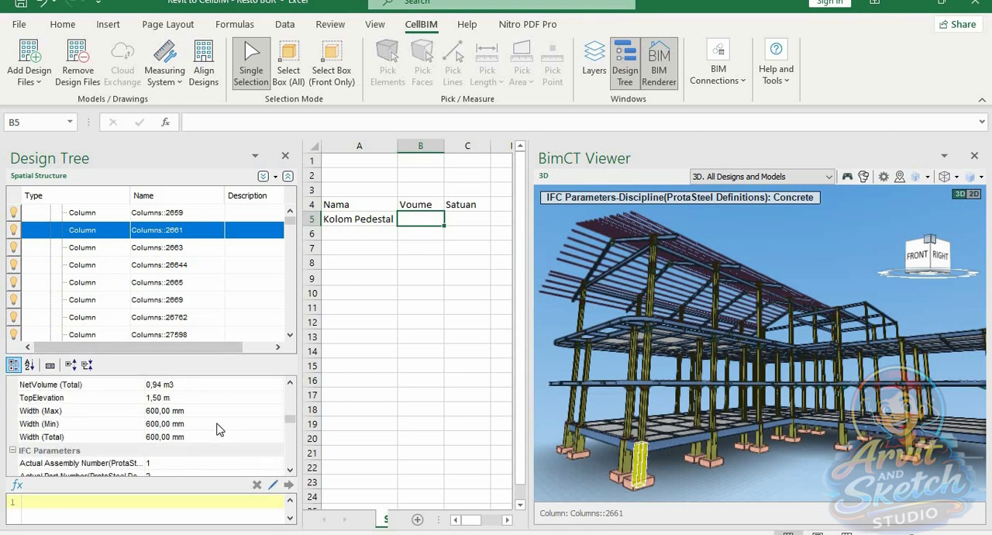
{"action": "left_click", "coordinate": [165, 385]}
{"action": "left_click_drag", "start_coordinate": [161, 388], "coordinate": [423, 226]}
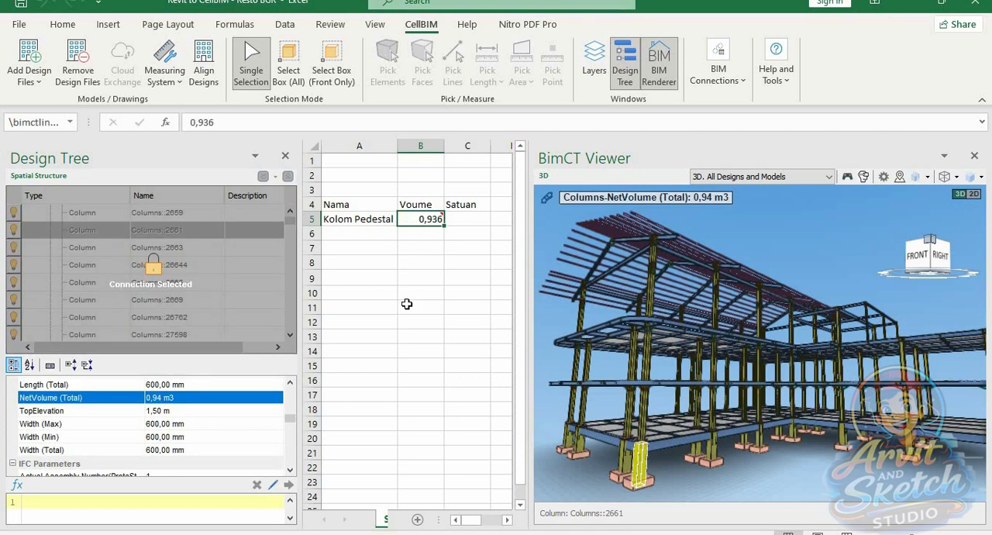
Enter the unit m3 in C5 and check which model element the volume in B5 is linked to
{"action": "left_click", "coordinate": [469, 223]}
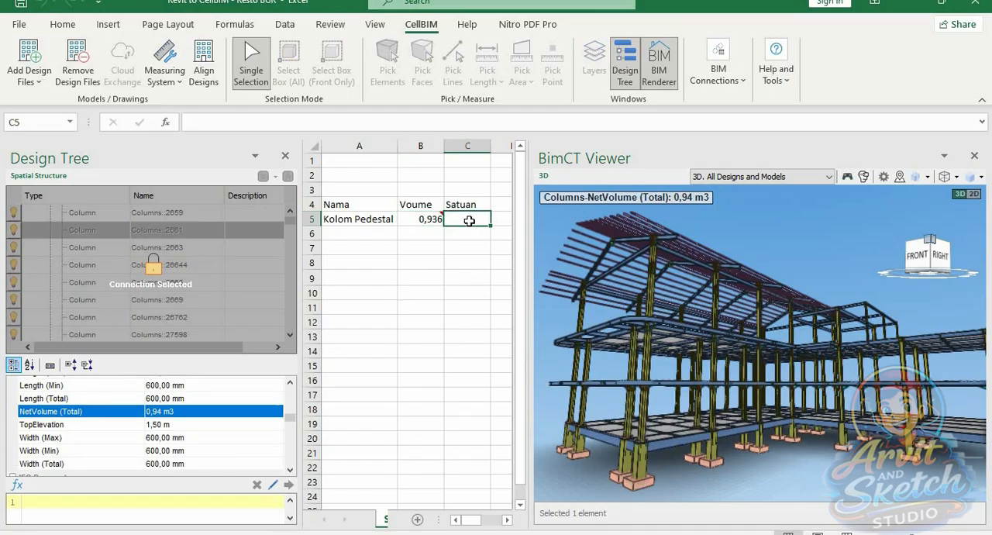
{"action": "type", "text": "m3"}
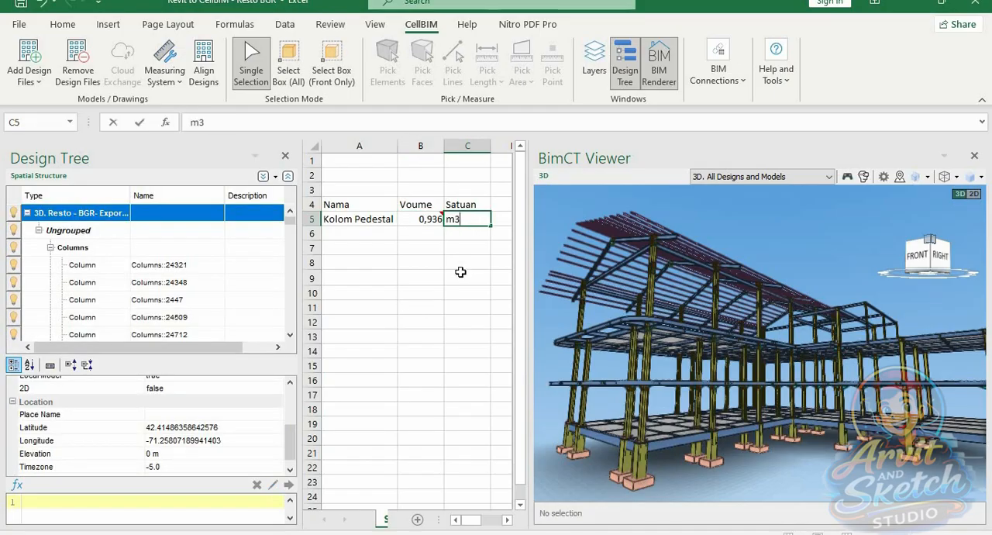
{"action": "left_click", "coordinate": [462, 264]}
{"action": "left_click", "coordinate": [421, 221]}
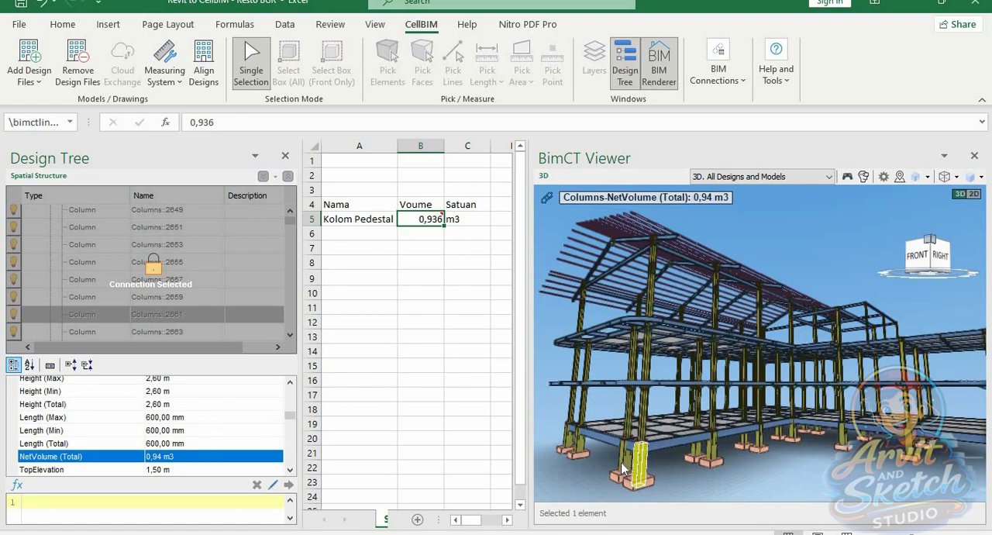
{"action": "left_click", "coordinate": [420, 236]}
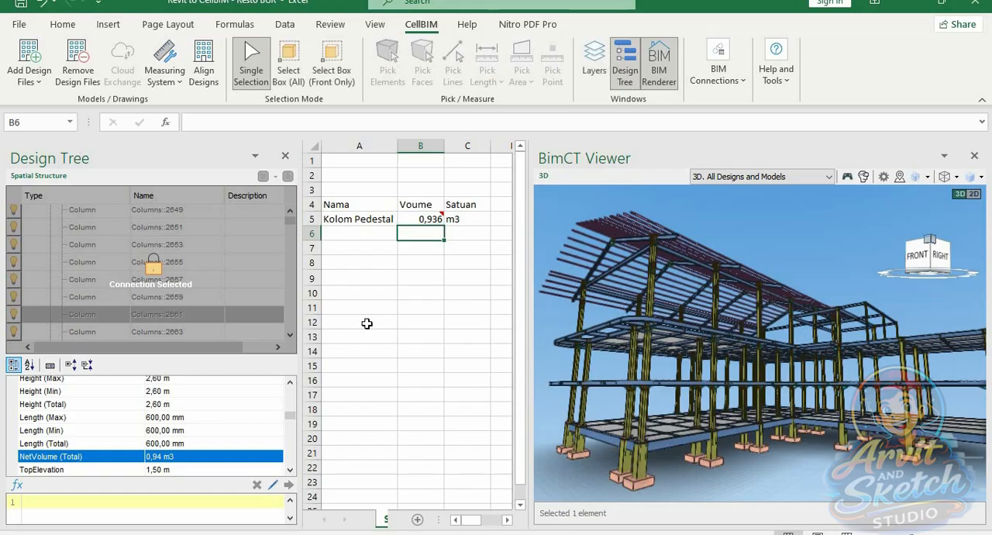
Inspect the adjacent front-corner pedestal, select the ground-level beam beside it, and enter Tie Beam in A6
{"action": "left_click", "coordinate": [626, 468]}
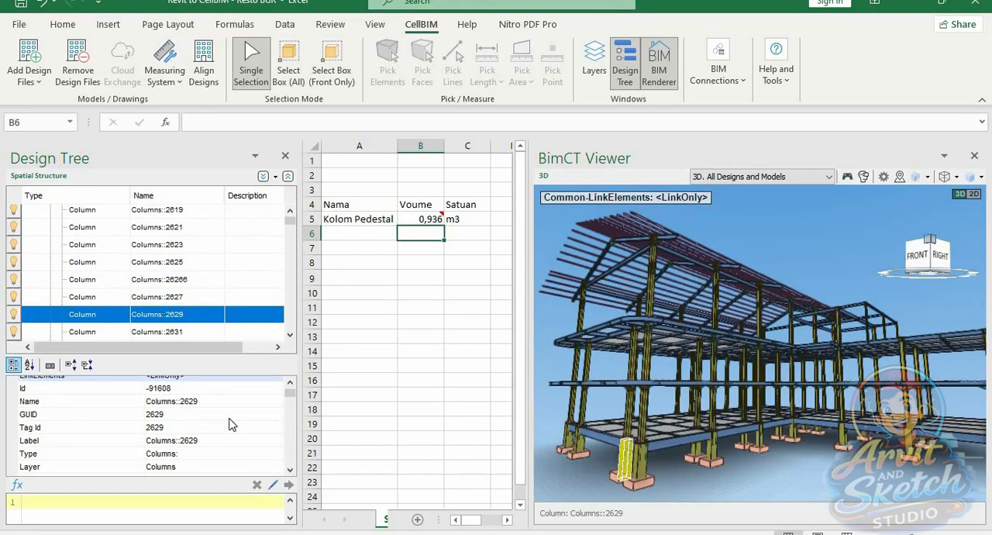
{"action": "left_click", "coordinate": [665, 452]}
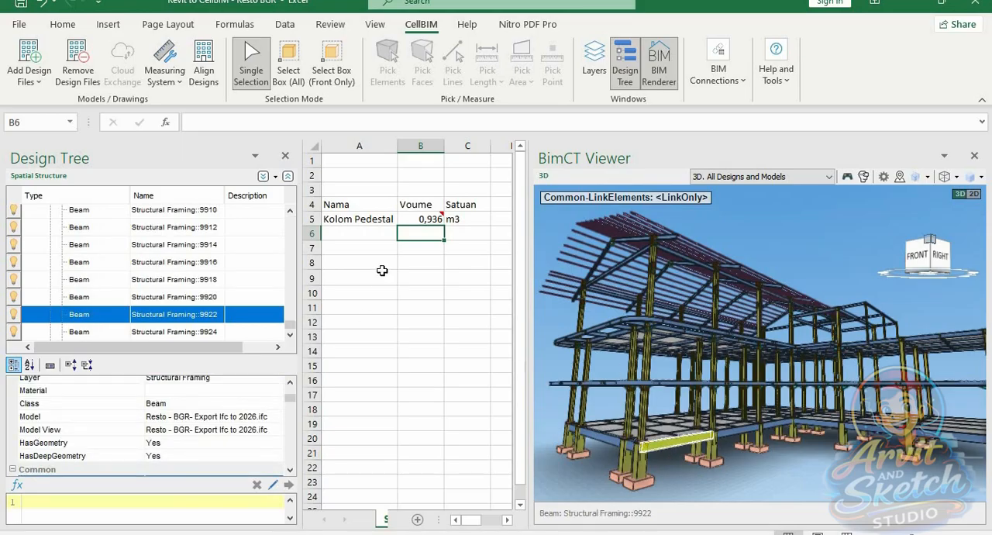
{"action": "left_click", "coordinate": [358, 232]}
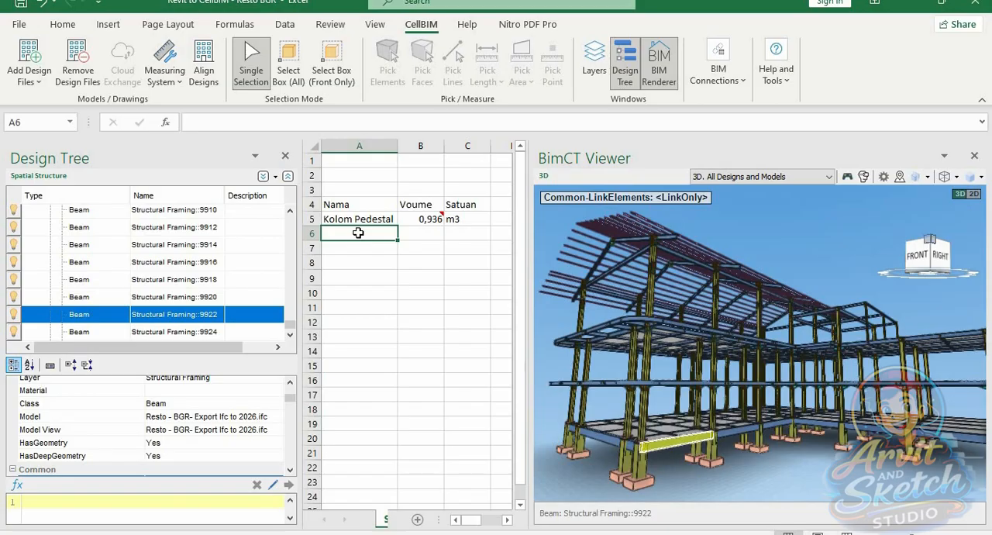
{"action": "type", "text": "Tie Beam"}
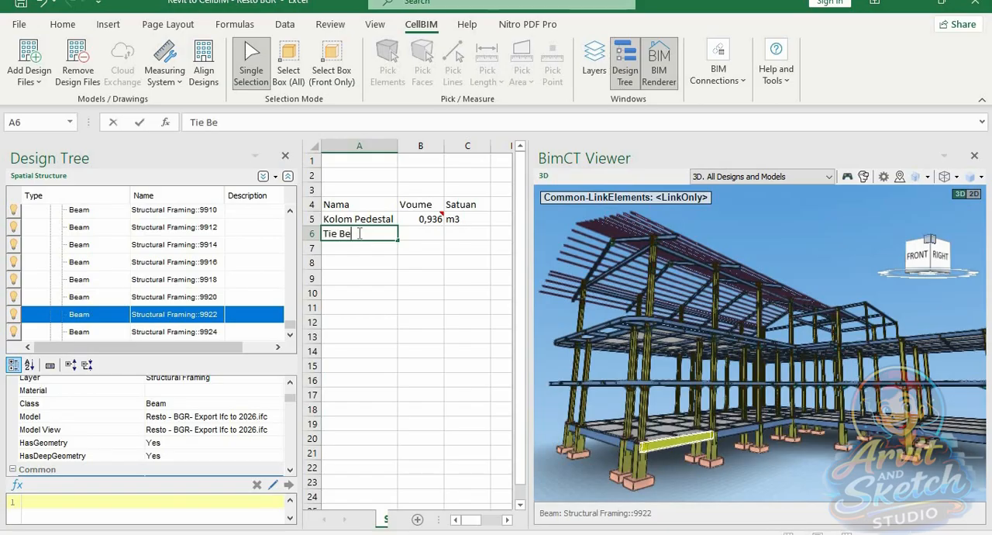
Link the selected tie beam's NetVolume (Total) to B6 and enter the unit m3 in C6
{"action": "left_click", "coordinate": [423, 232]}
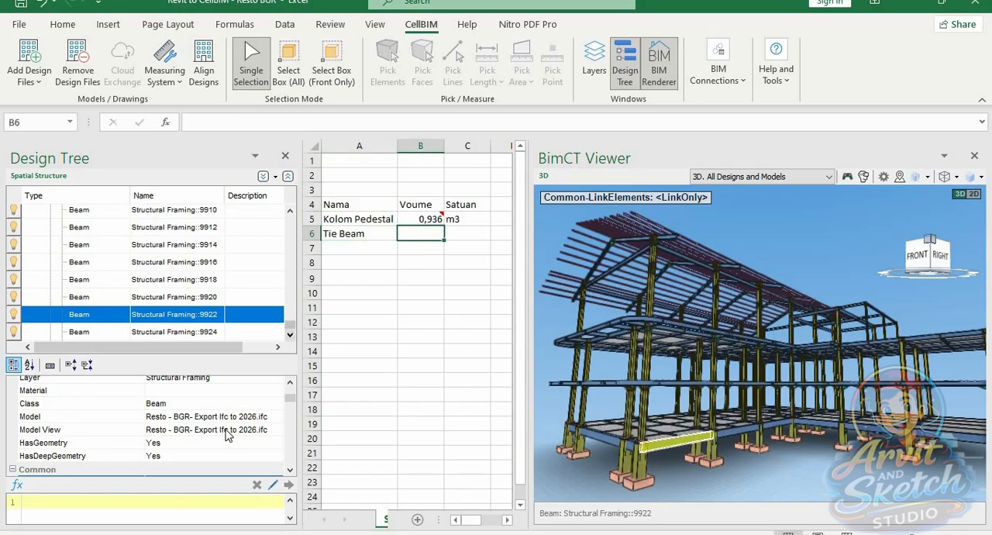
{"action": "scroll", "coordinate": [228, 438], "scroll_direction": "up", "scroll_amount": 3}
{"action": "scroll", "coordinate": [228, 438], "scroll_direction": "down", "scroll_amount": 6}
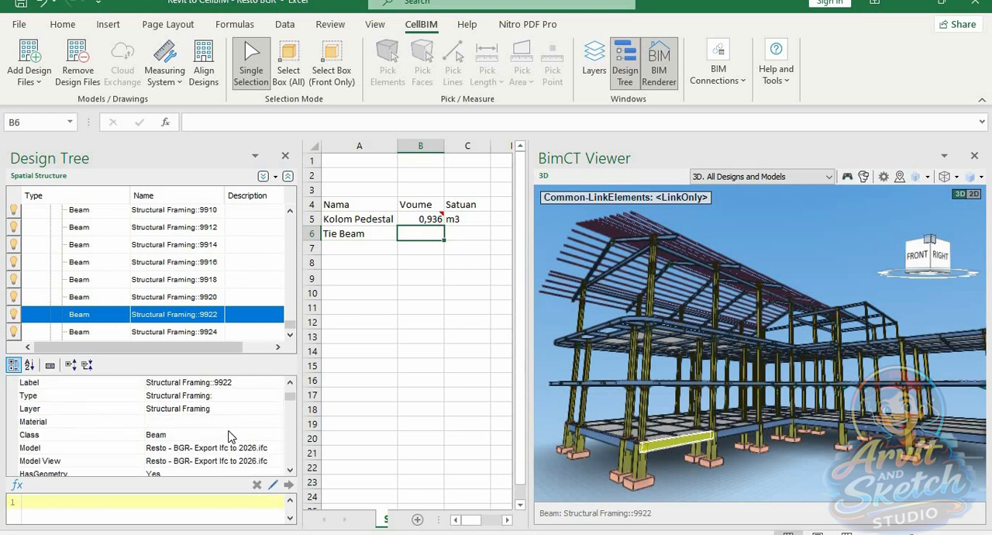
{"action": "scroll", "coordinate": [228, 438], "scroll_direction": "down", "scroll_amount": 2}
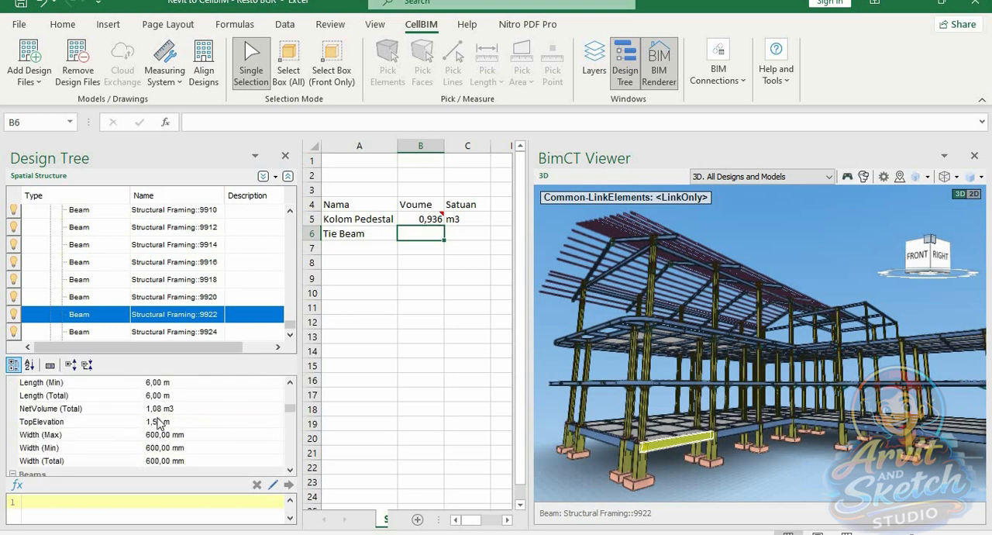
{"action": "left_click_drag", "start_coordinate": [163, 411], "coordinate": [426, 238]}
{"action": "left_click", "coordinate": [462, 235]}
{"action": "type", "text": "m3"}
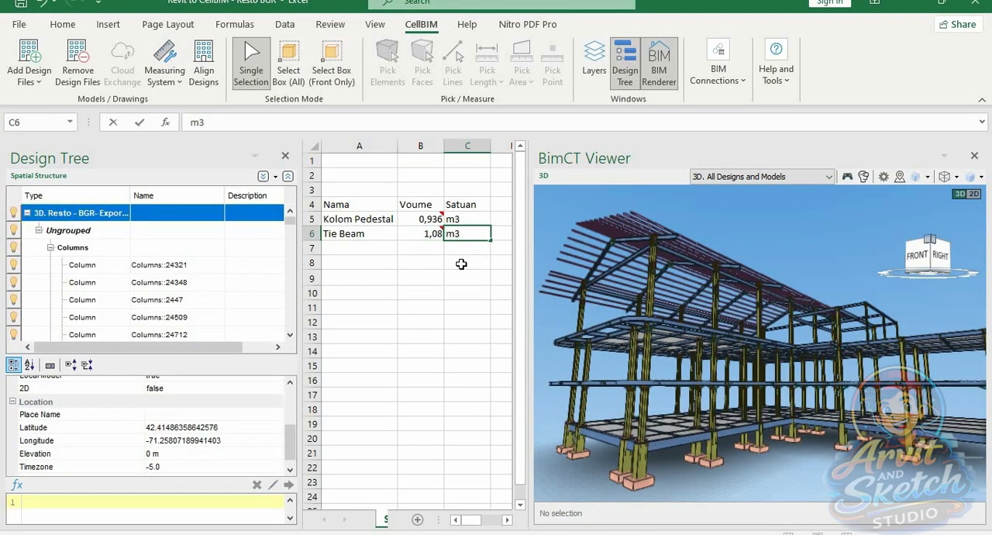
Enter the title Contoh in A3 above the quantity table
{"action": "left_click", "coordinate": [461, 264]}
{"action": "left_click", "coordinate": [347, 188]}
{"action": "type", "text": "Contoh"}
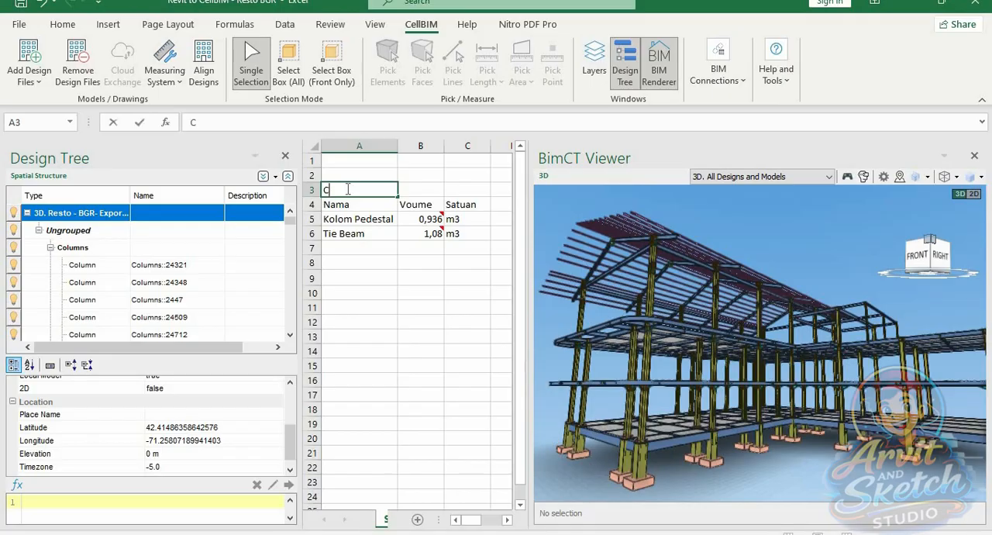
{"action": "left_click", "coordinate": [364, 292]}
{"action": "left_click", "coordinate": [352, 248]}
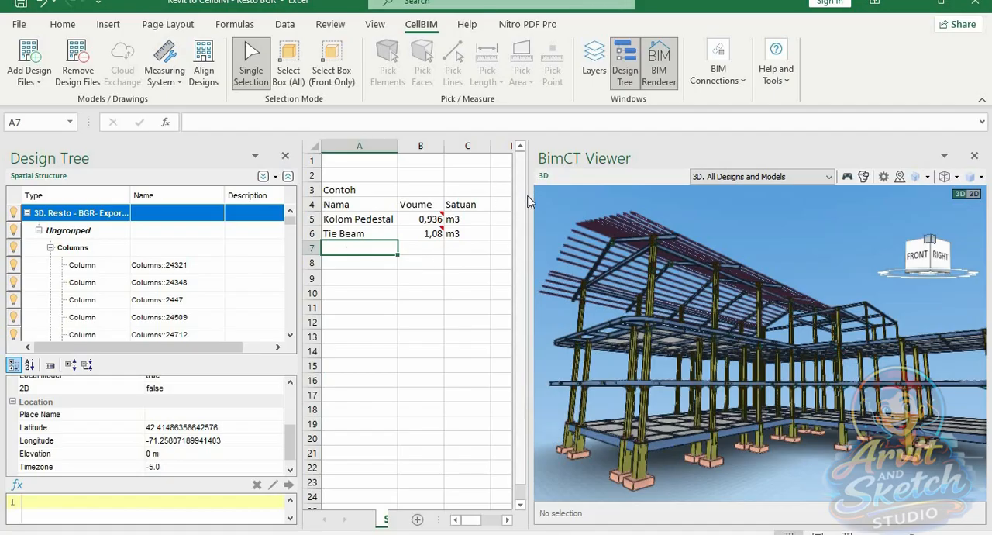
Narrow the BimCT Viewer to expose more columns and enter the heading Harga Material in D4
{"action": "left_click_drag", "start_coordinate": [527, 195], "coordinate": [561, 195]}
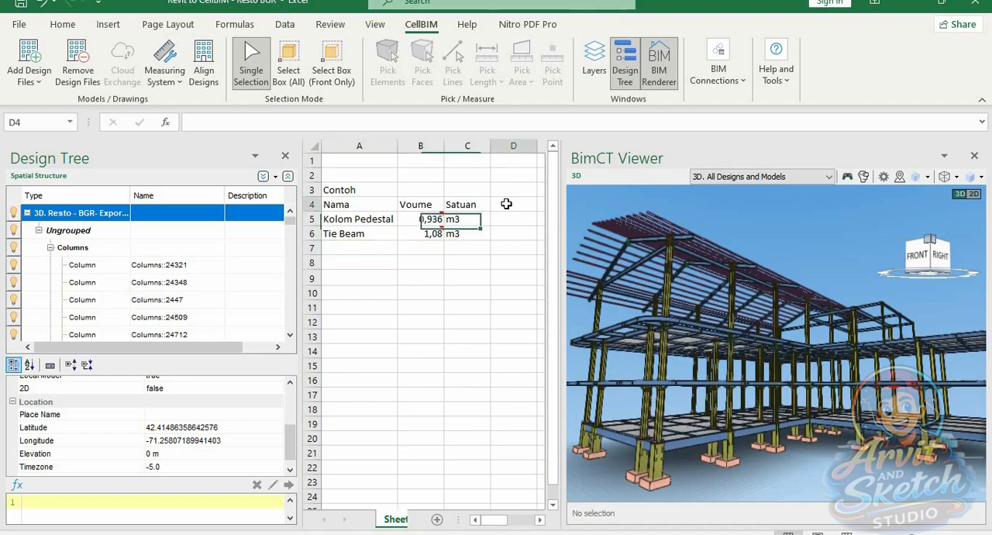
{"action": "left_click", "coordinate": [506, 204]}
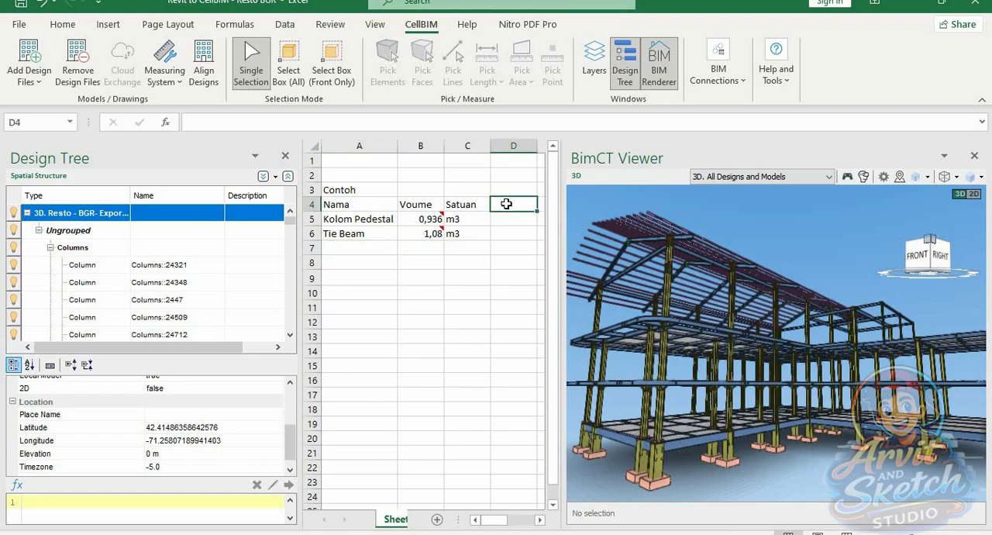
{"action": "type", "text": "Harga Ma"}
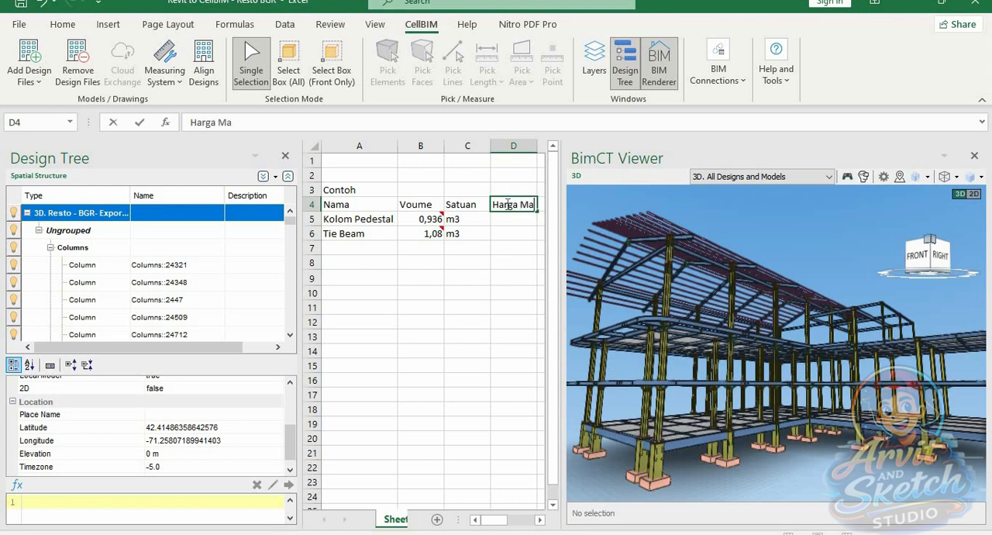
{"action": "type", "text": "terial"}
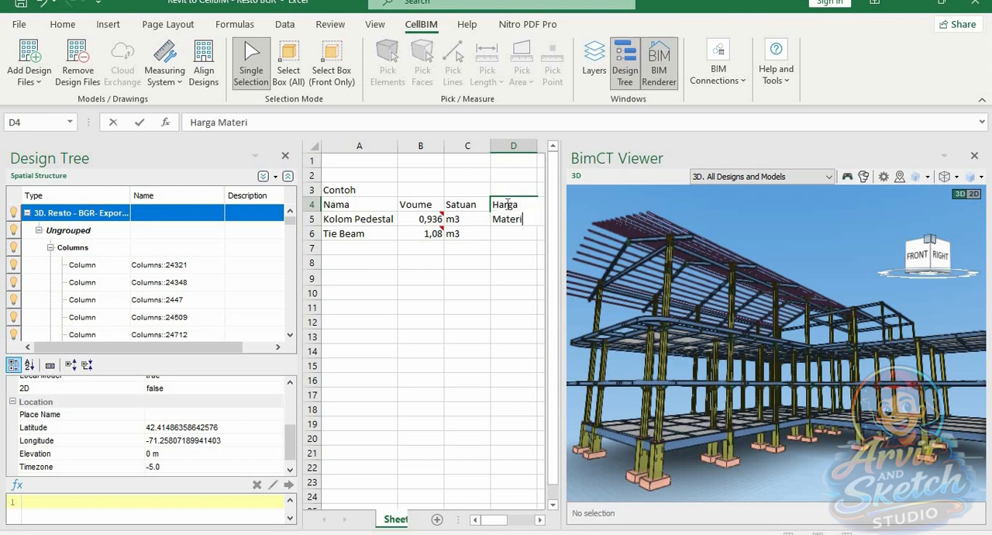
{"action": "left_click", "coordinate": [527, 259]}
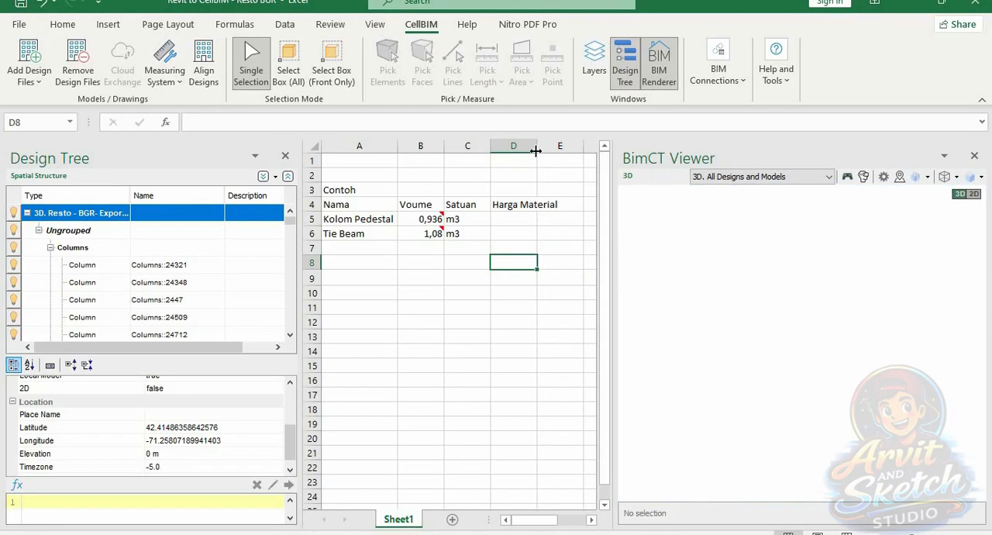
Enter the heading Harga Jasa in E4 and widen column E to fit it
{"action": "left_click", "coordinate": [577, 203]}
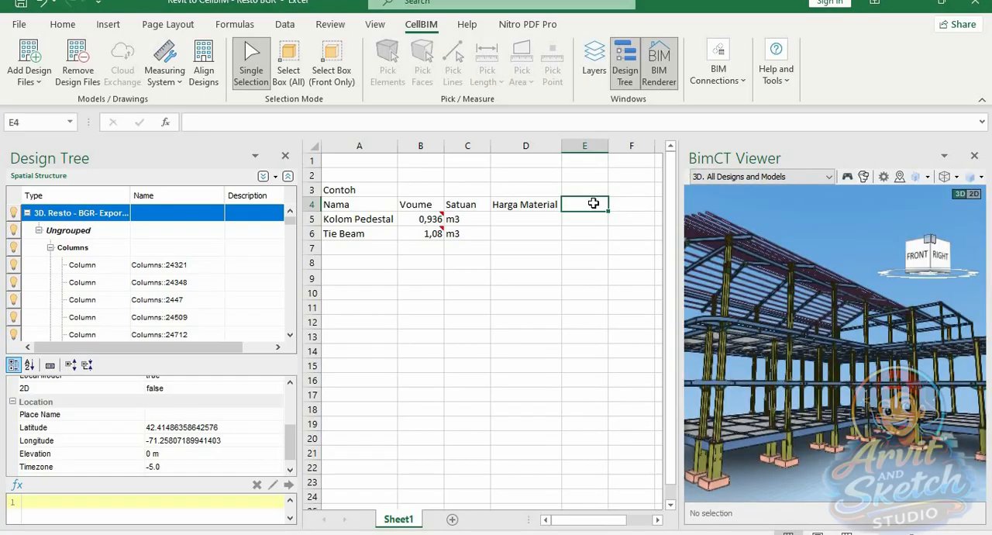
{"action": "type", "text": "Harga J"}
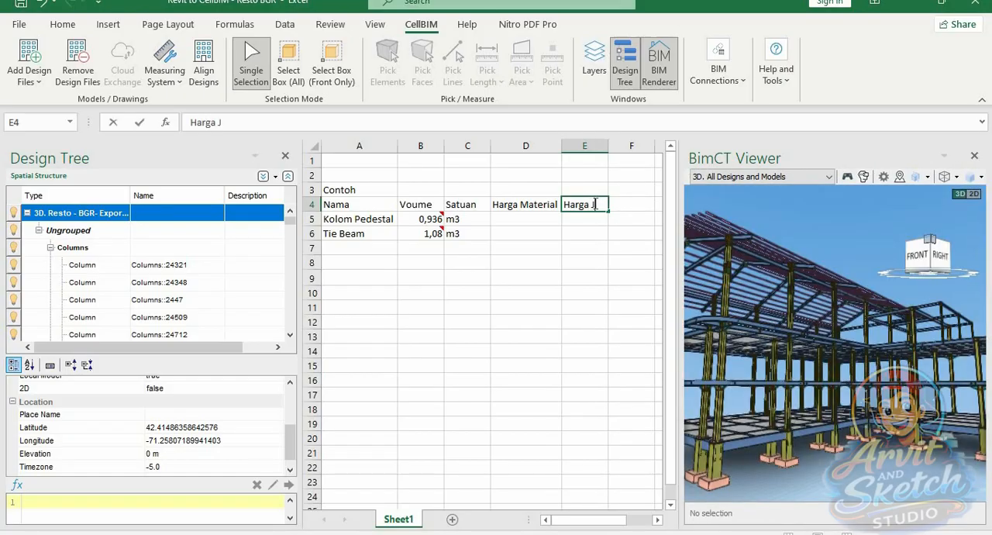
{"action": "type", "text": "asa"}
{"action": "left_click", "coordinate": [582, 261]}
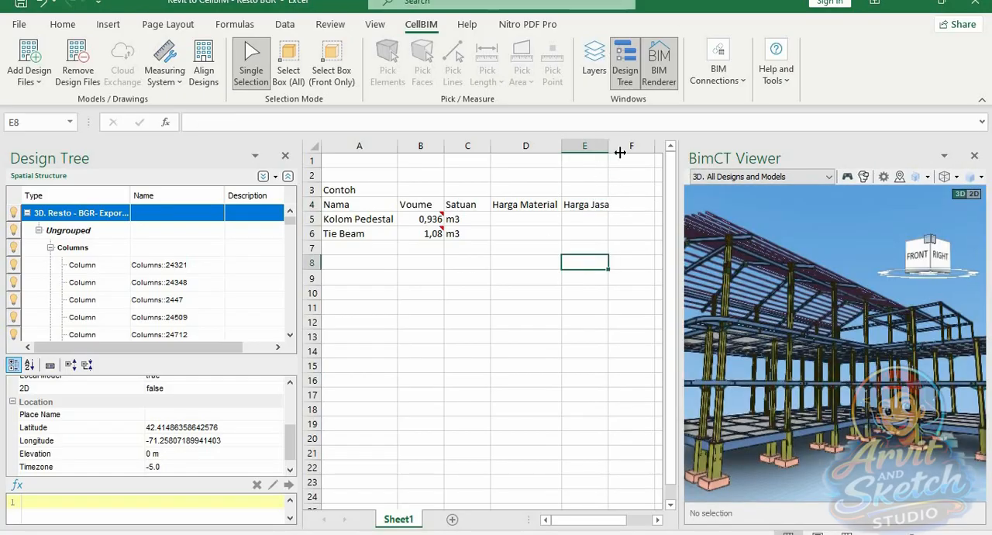
{"action": "double_click", "coordinate": [620, 153]}
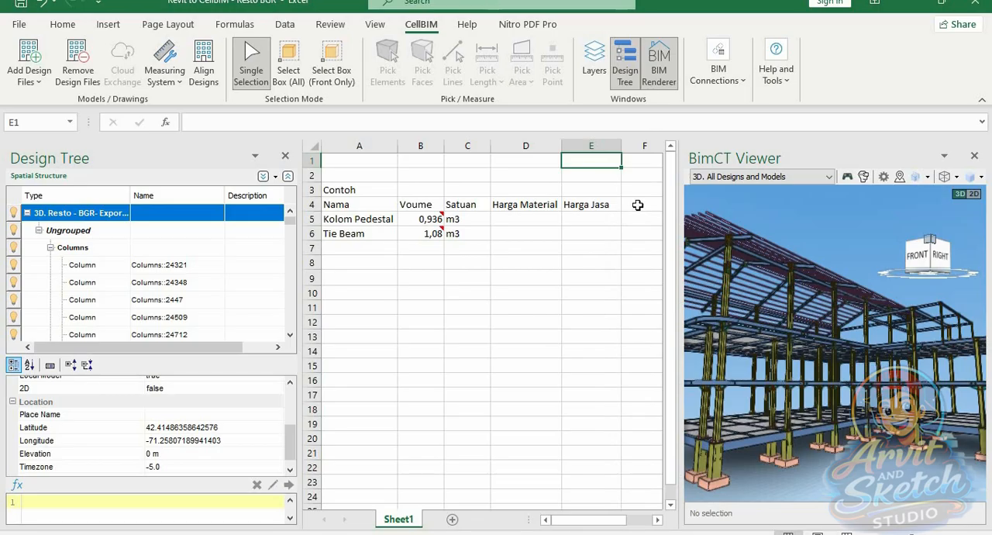
Narrow the BimCT Viewer further and enter the heading Total in F4
{"action": "left_click", "coordinate": [637, 205]}
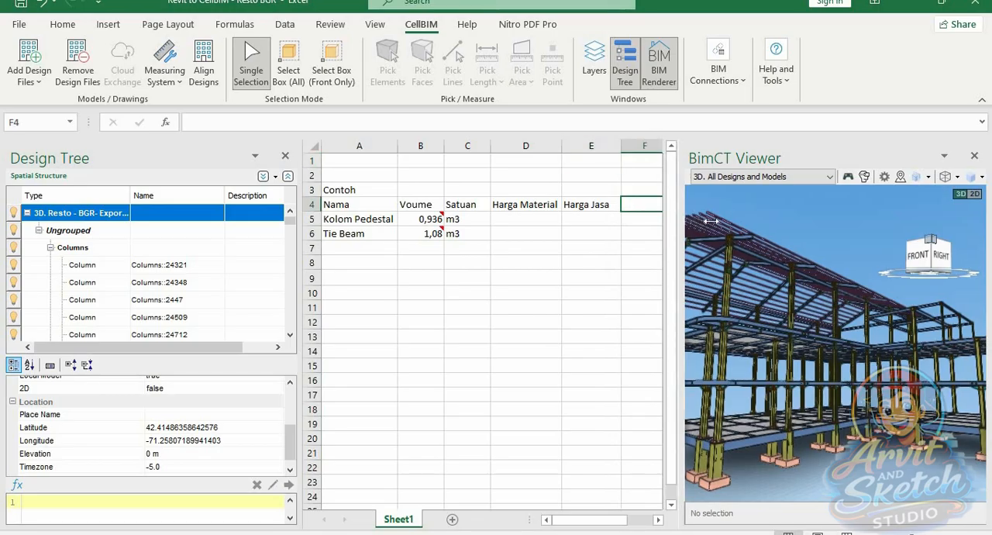
{"action": "left_click_drag", "start_coordinate": [709, 221], "coordinate": [716, 220]}
{"action": "type", "text": "To"}
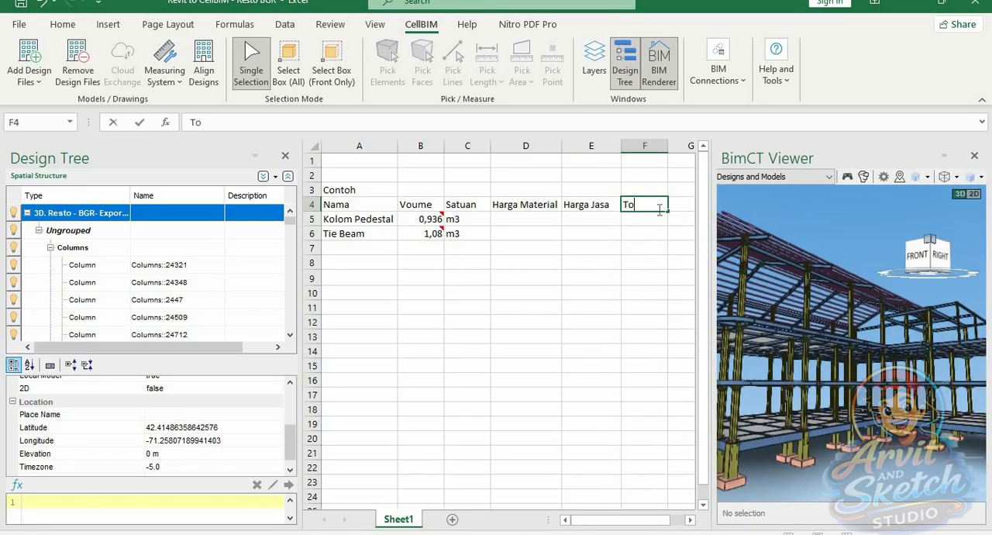
{"action": "type", "text": "tal"}
{"action": "left_click", "coordinate": [627, 262]}
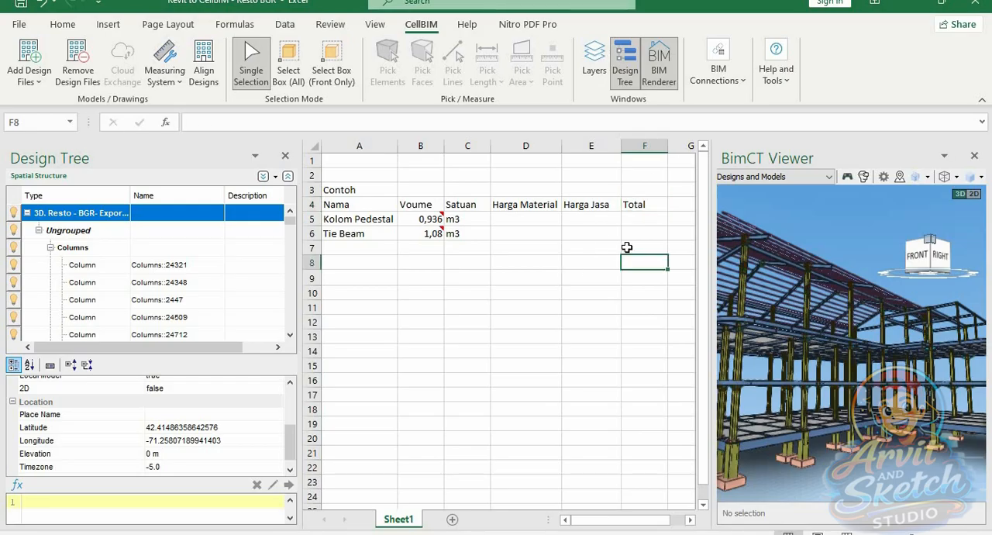
{"action": "left_click", "coordinate": [566, 262]}
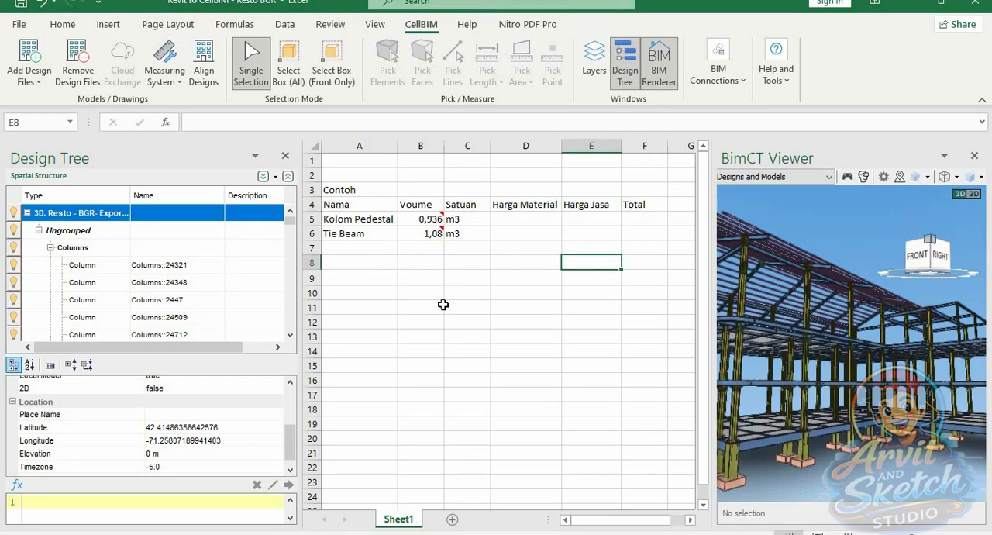
Widen the BimCT Viewer slightly while keeping columns A to F of the table in view
{"action": "left_click", "coordinate": [356, 190]}
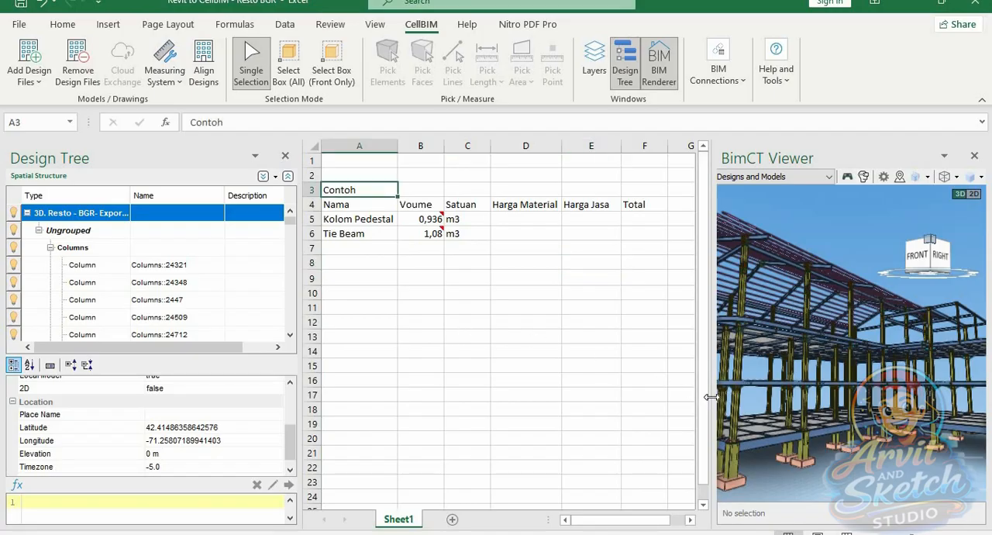
{"action": "left_click_drag", "start_coordinate": [711, 398], "coordinate": [681, 397]}
{"action": "left_click", "coordinate": [487, 349]}
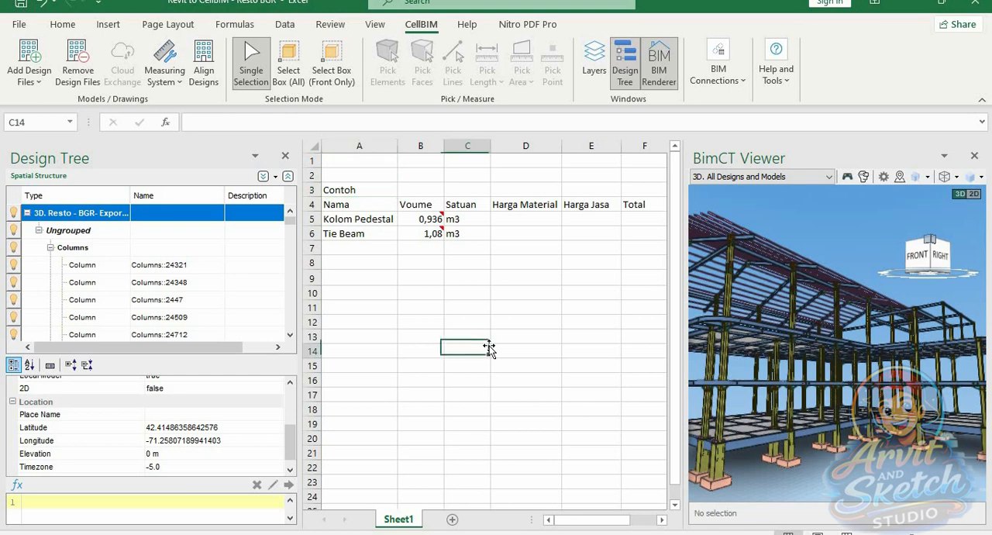
Check in the 3D model which elements the volumes in B5 and B6 are linked to
{"action": "left_click", "coordinate": [434, 219]}
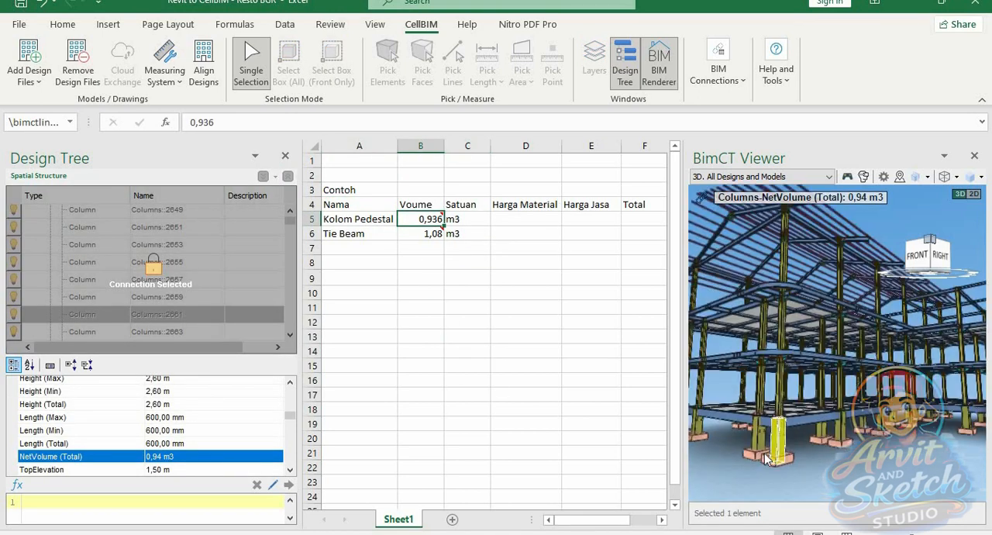
{"action": "left_click", "coordinate": [423, 234]}
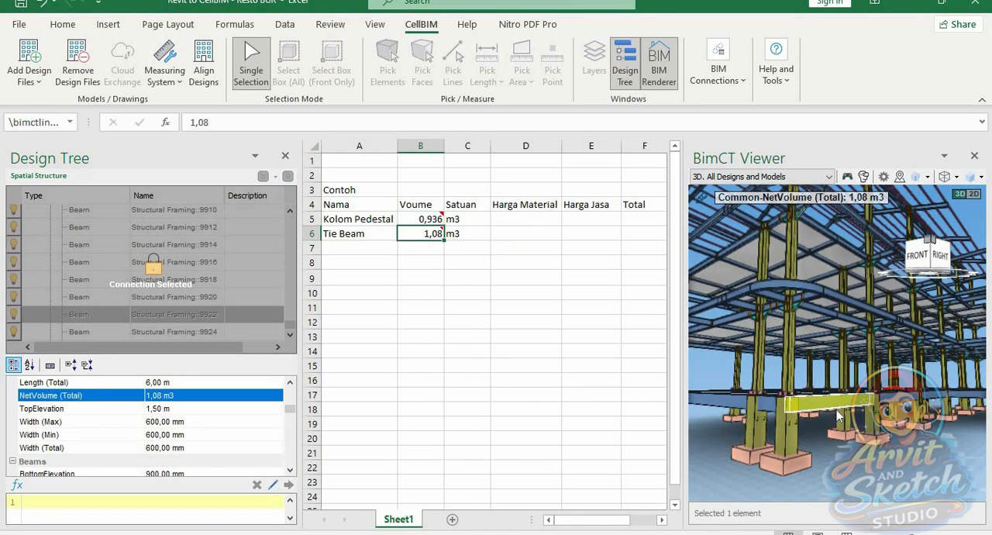
{"action": "scroll", "coordinate": [829, 405], "scroll_direction": "down", "scroll_amount": 10}
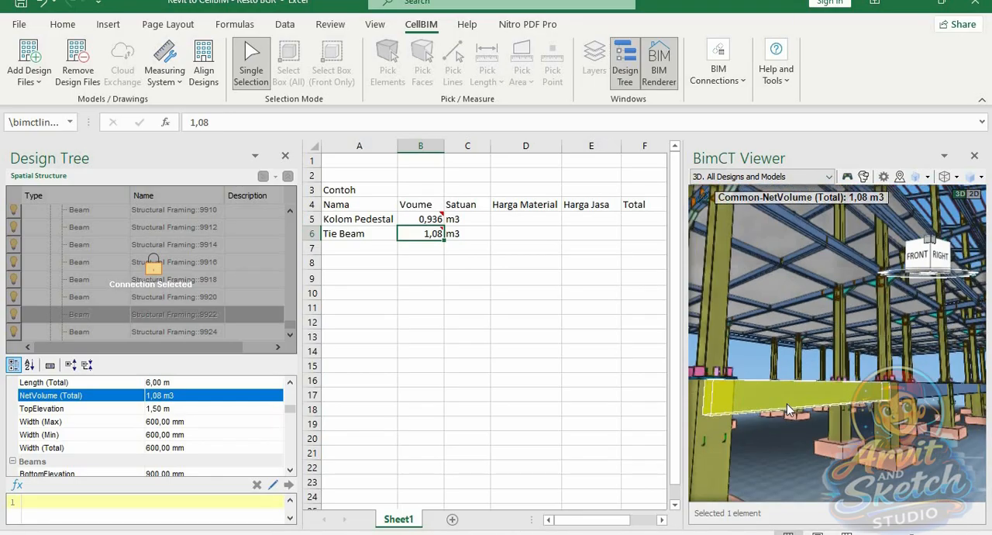
{"action": "scroll", "coordinate": [792, 409], "scroll_direction": "down", "scroll_amount": 4}
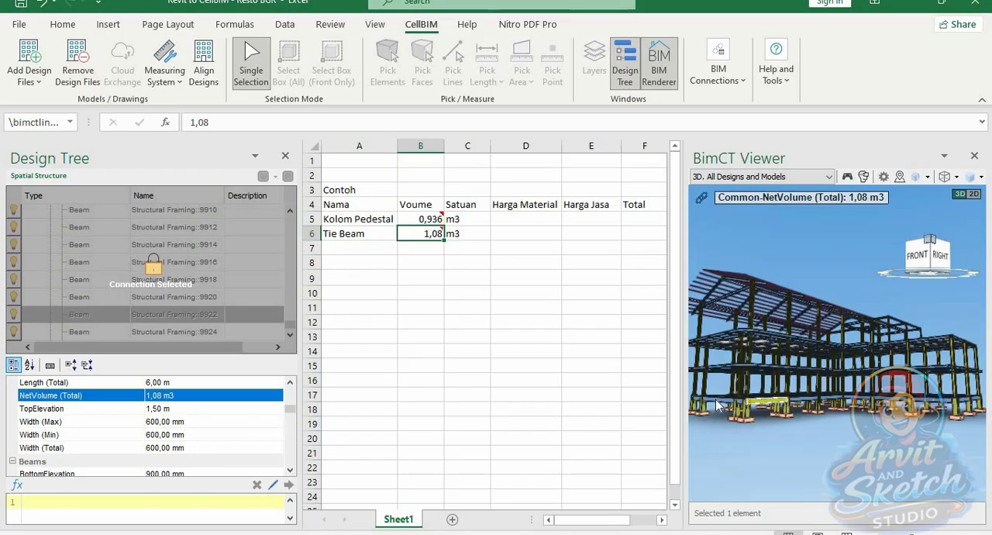
{"action": "left_click", "coordinate": [415, 275]}
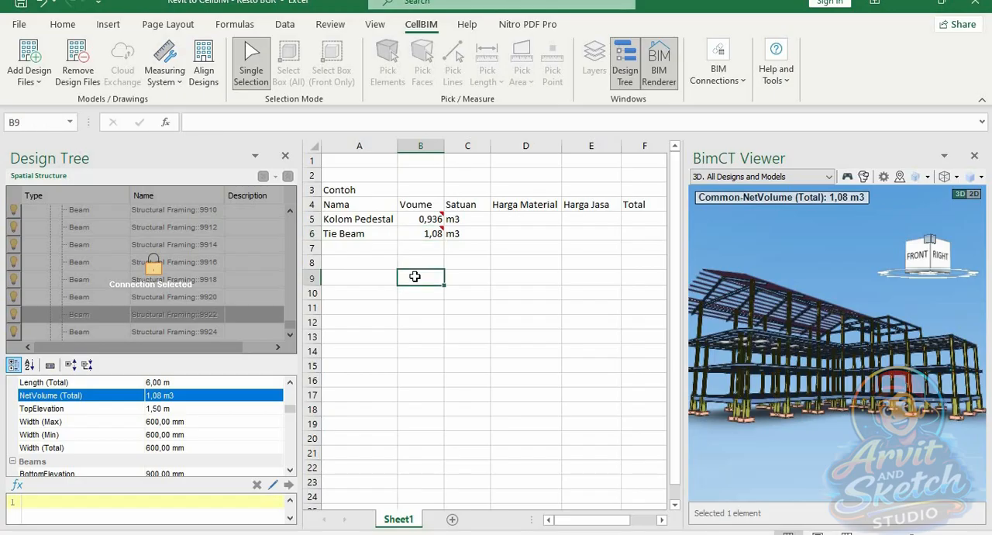
{"action": "left_click", "coordinate": [372, 244]}
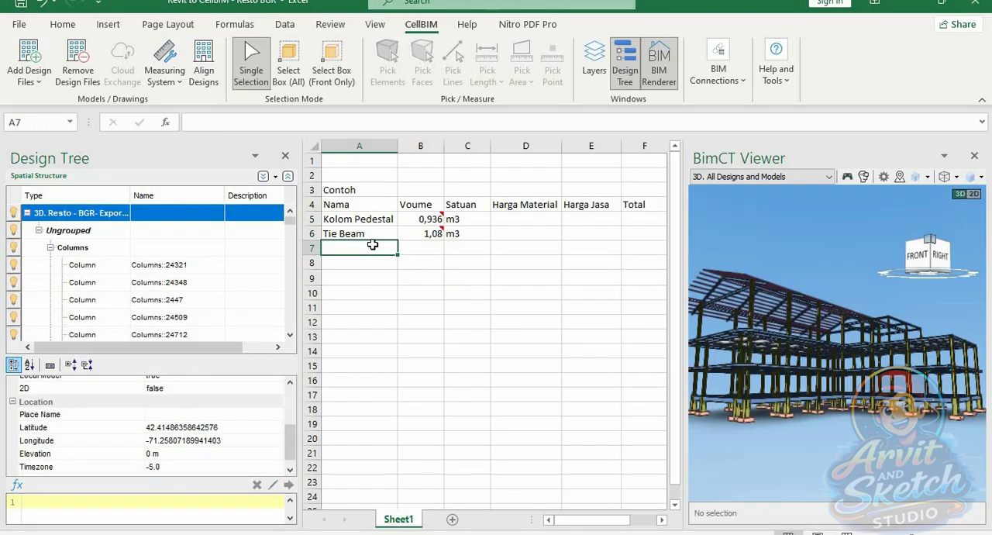
{"action": "left_click_drag", "start_coordinate": [843, 396], "coordinate": [847, 431]}
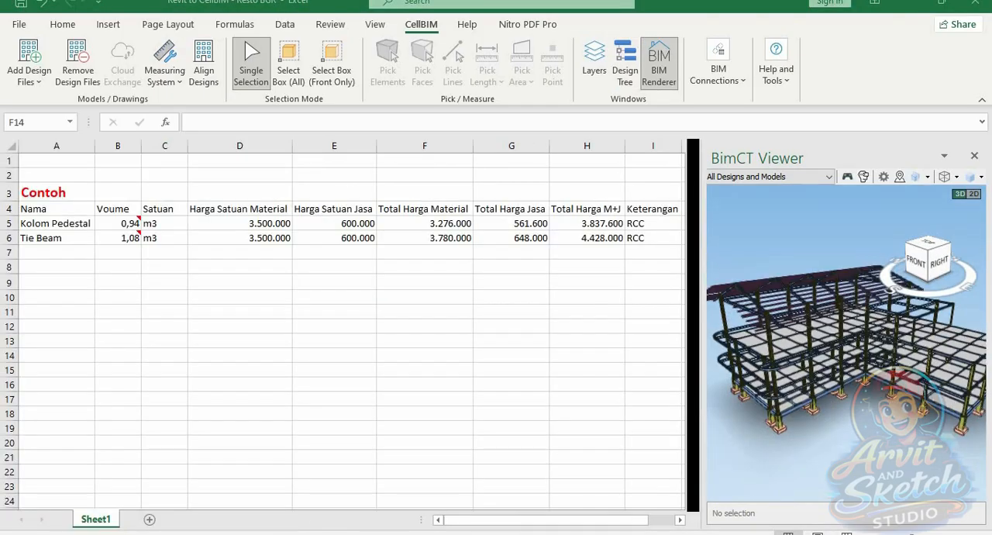
Show the Design Tree again and select a floor slab panel beside the upper-level edge beam in the model
{"action": "scroll", "coordinate": [782, 358], "scroll_direction": "up", "scroll_amount": 5}
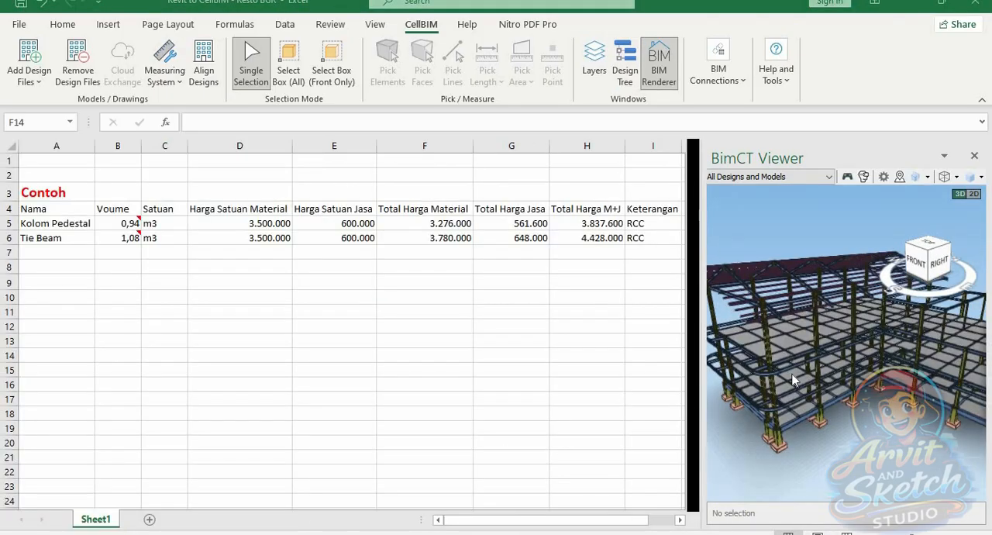
{"action": "left_click", "coordinate": [629, 65]}
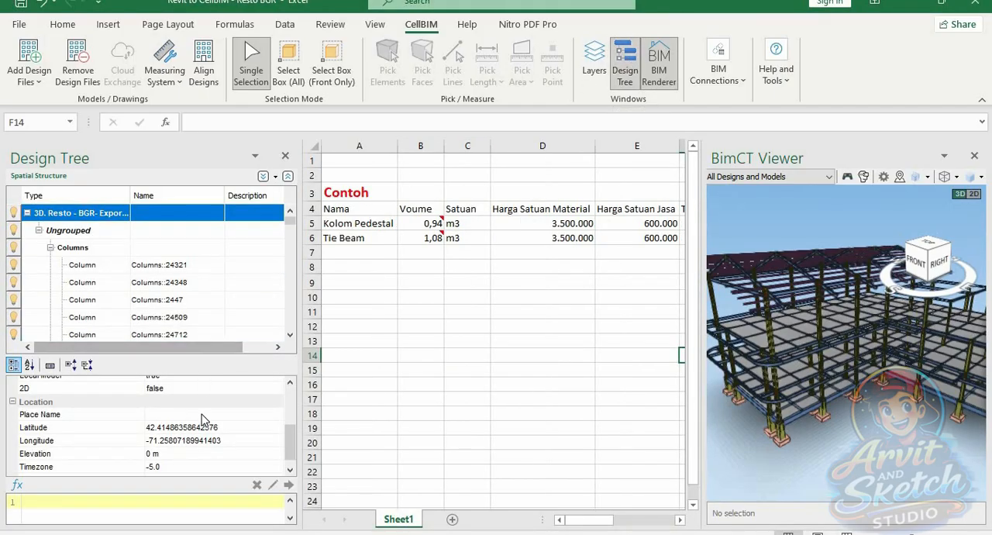
{"action": "scroll", "coordinate": [754, 344], "scroll_direction": "up", "scroll_amount": 5}
{"action": "scroll", "coordinate": [801, 320], "scroll_direction": "up", "scroll_amount": 5}
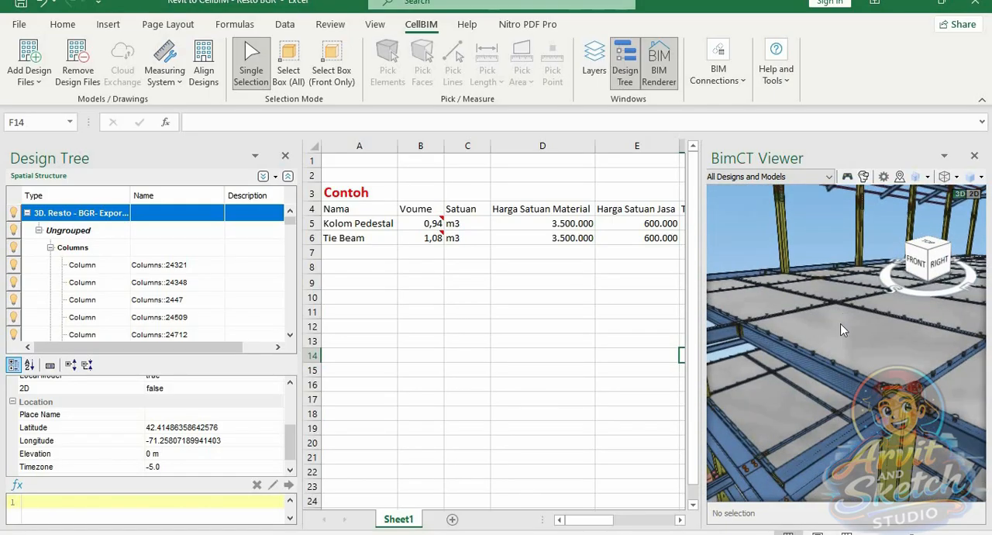
{"action": "left_click", "coordinate": [843, 329]}
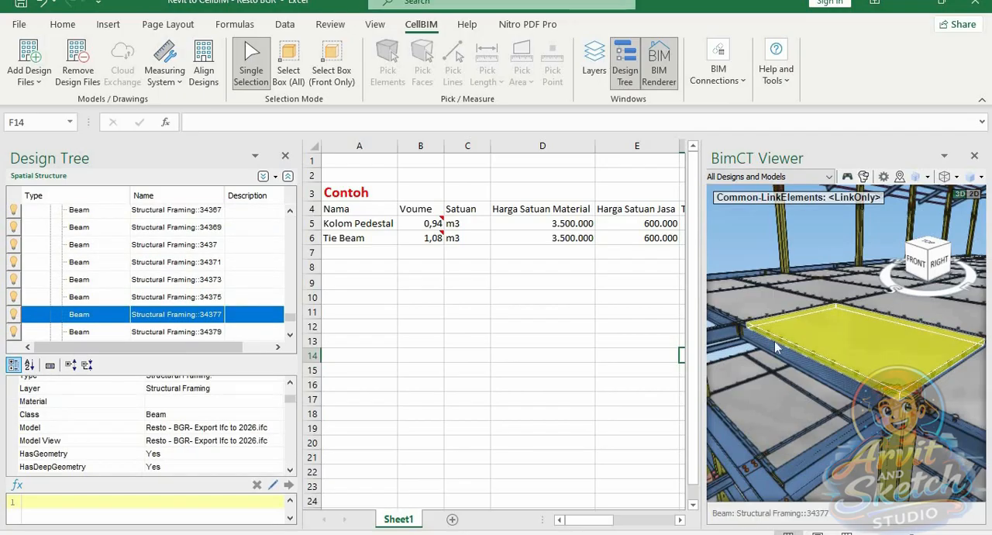
Link the selected slab panel's NetVolume (Total) to cell B7
{"action": "scroll", "coordinate": [242, 447], "scroll_direction": "down", "scroll_amount": 3}
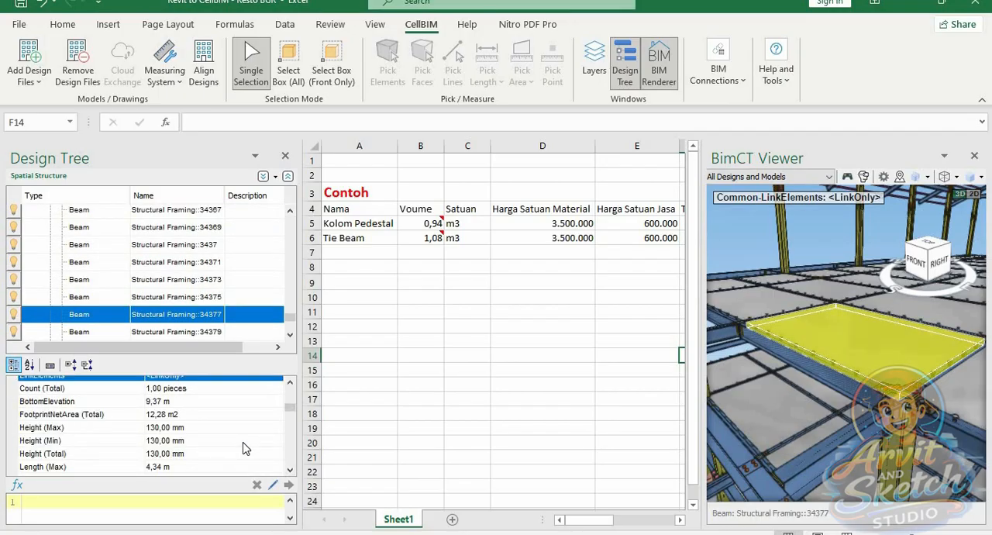
{"action": "scroll", "coordinate": [243, 448], "scroll_direction": "down", "scroll_amount": 3}
{"action": "left_click", "coordinate": [169, 463]}
{"action": "scroll", "coordinate": [199, 459], "scroll_direction": "down", "scroll_amount": 3}
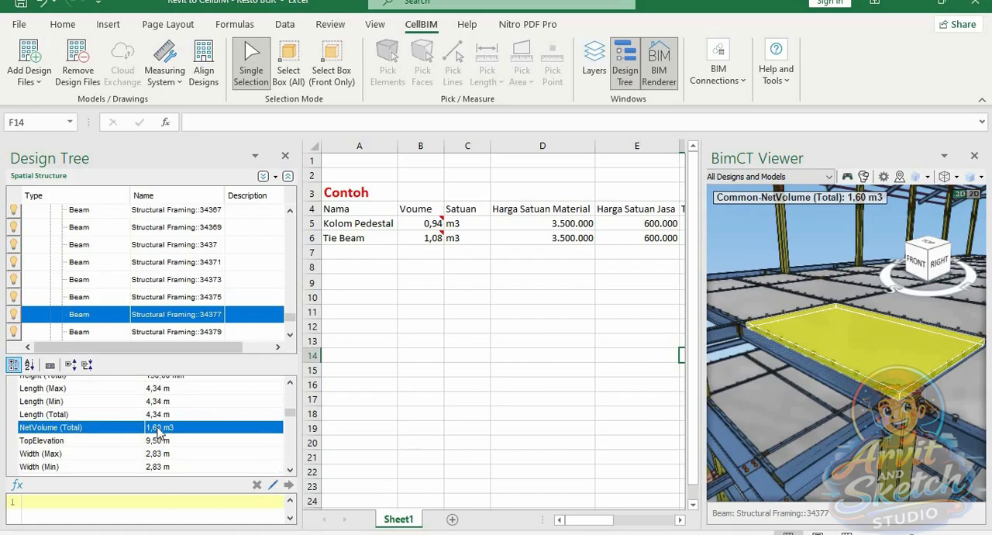
{"action": "left_click_drag", "start_coordinate": [158, 432], "coordinate": [421, 322]}
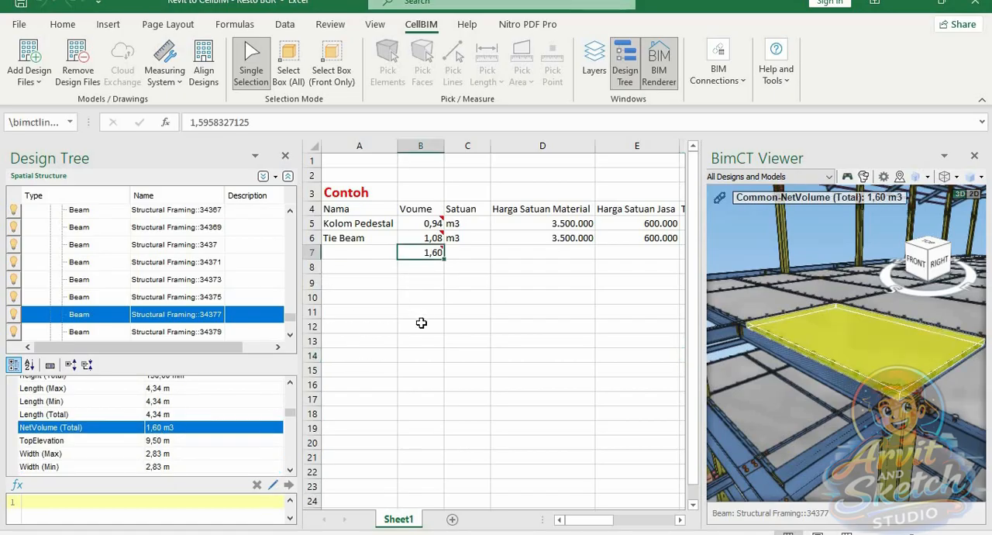
Name the item in A7 "Plat Lantai Beton" and fit column A's width to its contents
{"action": "left_click", "coordinate": [356, 254]}
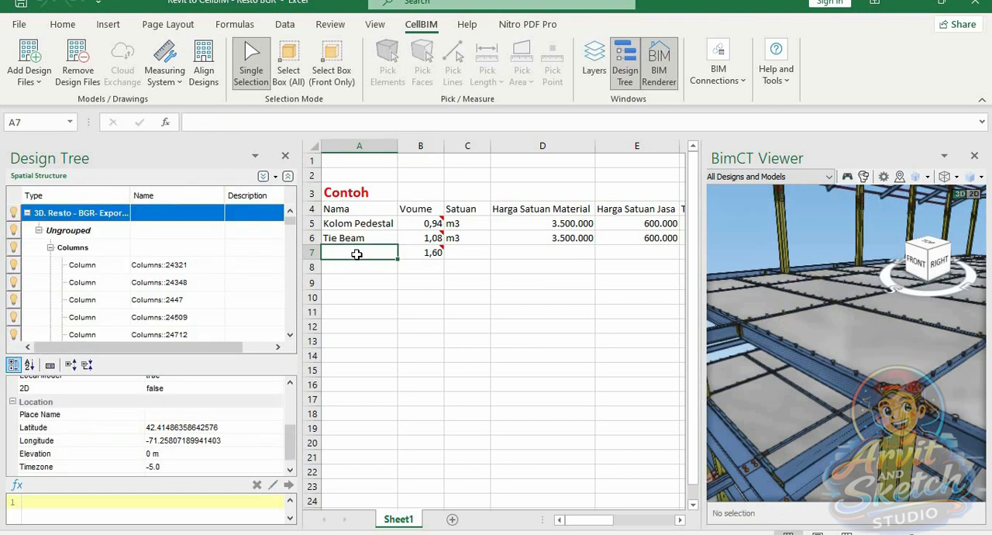
{"action": "type", "text": "Plat L"}
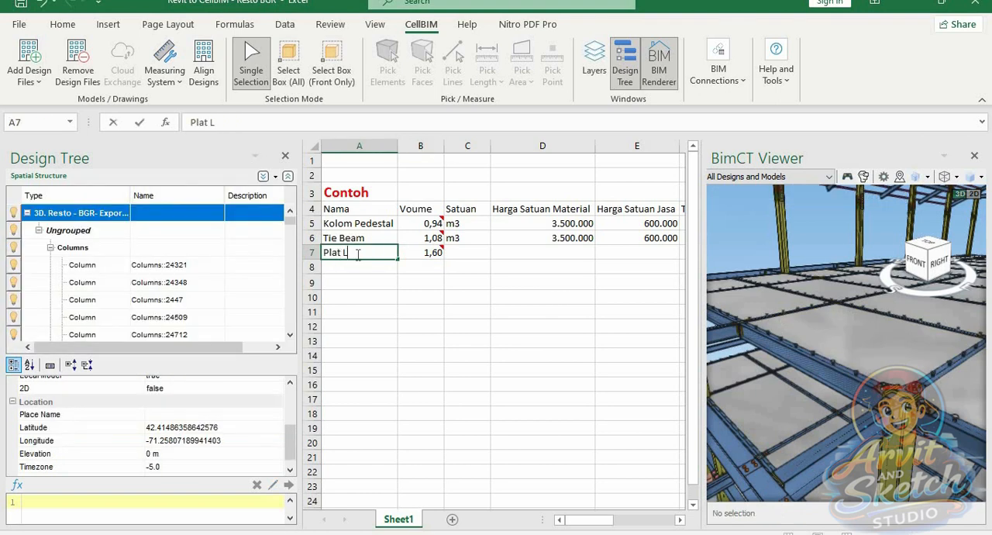
{"action": "type", "text": "antai Bet"}
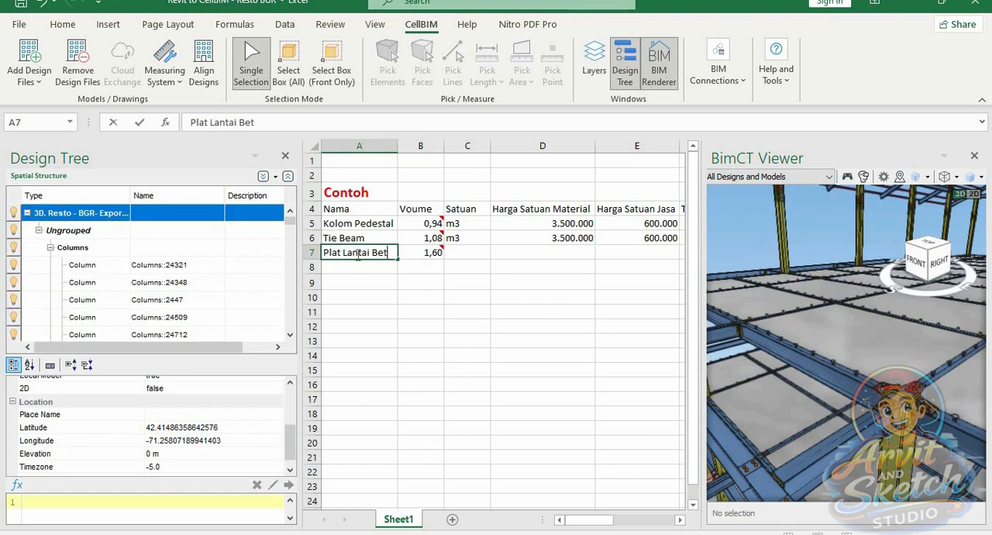
{"action": "type", "text": "on"}
{"action": "left_click", "coordinate": [417, 331]}
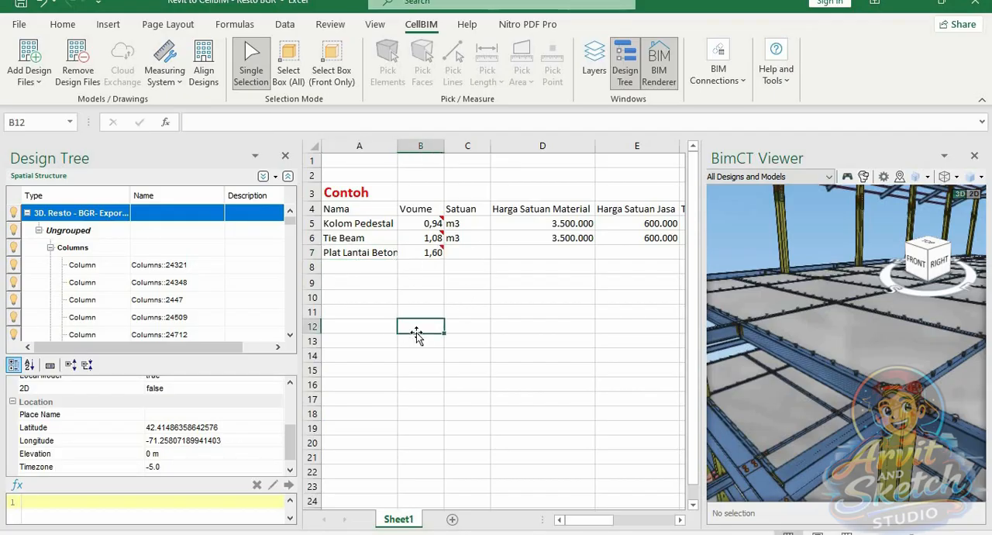
{"action": "double_click", "coordinate": [398, 149]}
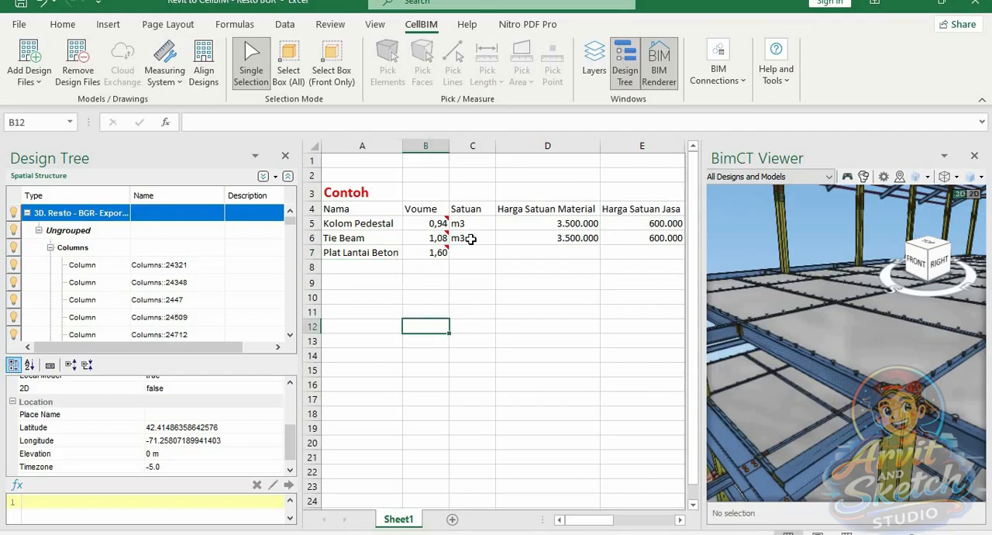
Copy the m3 unit from the Tie Beam row into C7
{"action": "left_click", "coordinate": [468, 239]}
{"action": "key", "text": "ctrl+c"}
{"action": "left_click", "coordinate": [468, 254]}
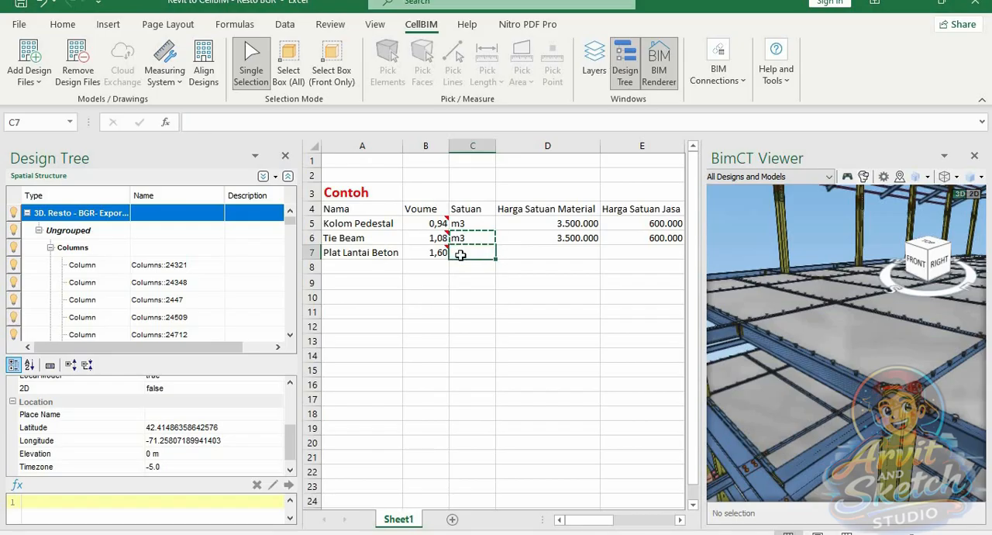
{"action": "key", "text": "ctrl+v"}
{"action": "key", "text": "Escape"}
Examine the slab panel linked to B7 in the model and its footprint area, height, length, volume, elevation and width properties
{"action": "left_click", "coordinate": [436, 252]}
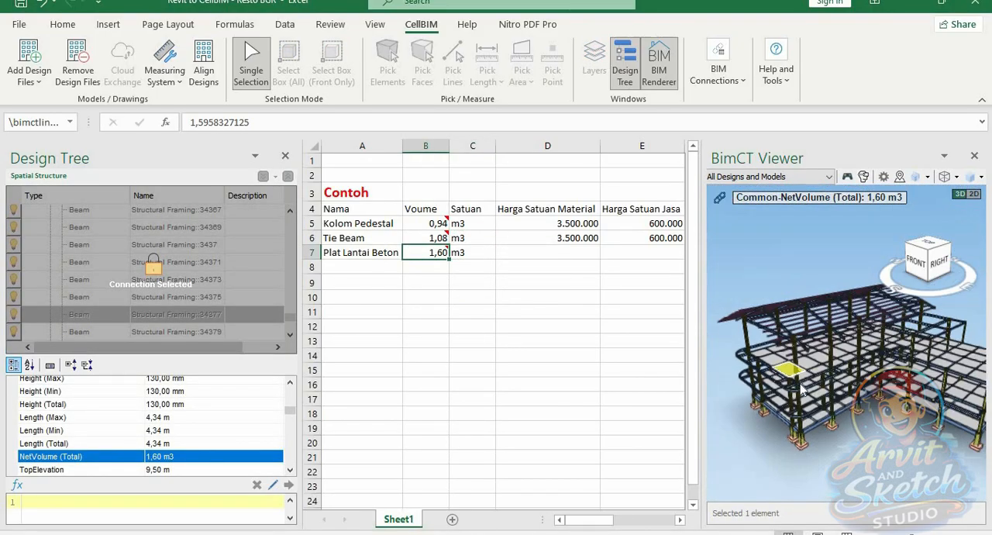
{"action": "scroll", "coordinate": [730, 348], "scroll_direction": "up", "scroll_amount": 3}
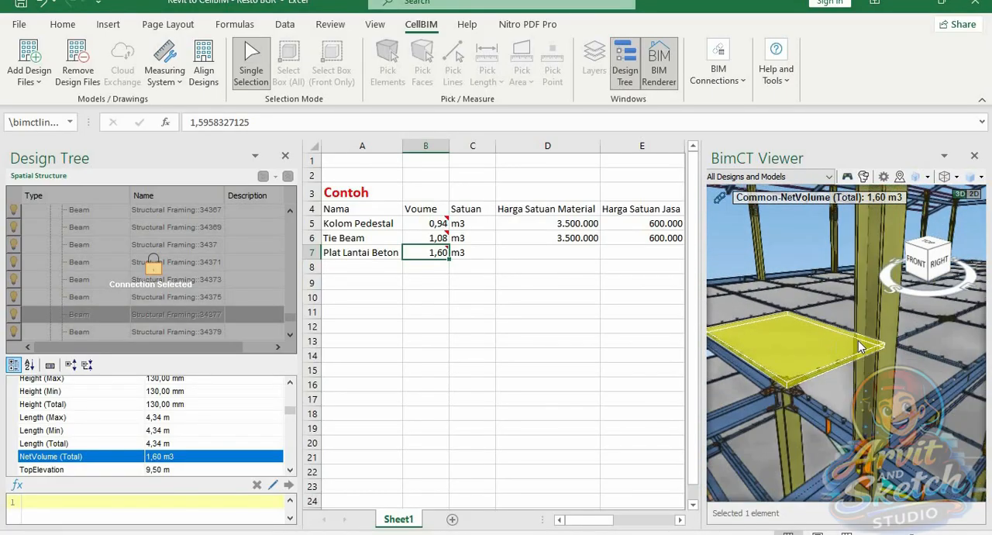
{"action": "scroll", "coordinate": [729, 347], "scroll_direction": "up", "scroll_amount": 2}
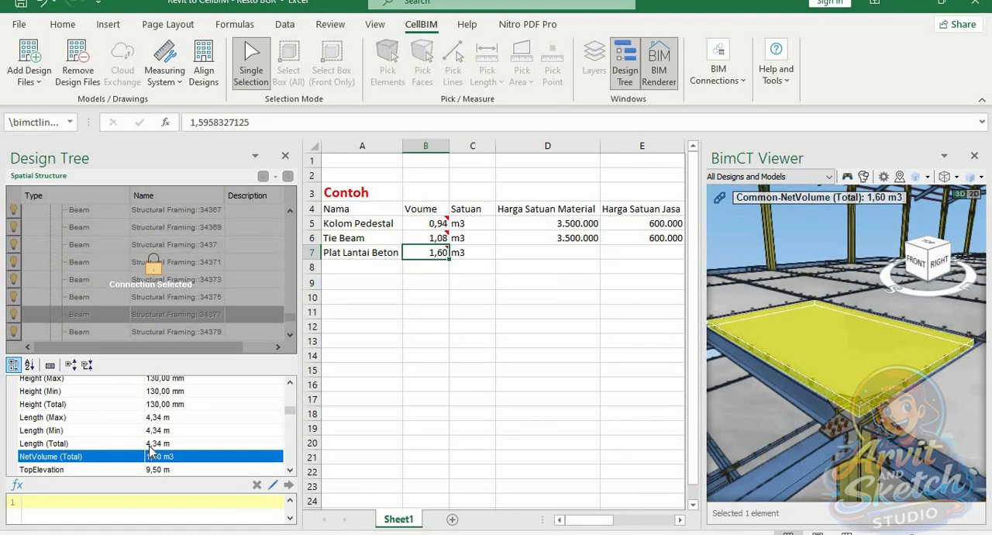
{"action": "scroll", "coordinate": [151, 449], "scroll_direction": "down", "scroll_amount": 1}
{"action": "scroll", "coordinate": [151, 450], "scroll_direction": "up", "scroll_amount": 2}
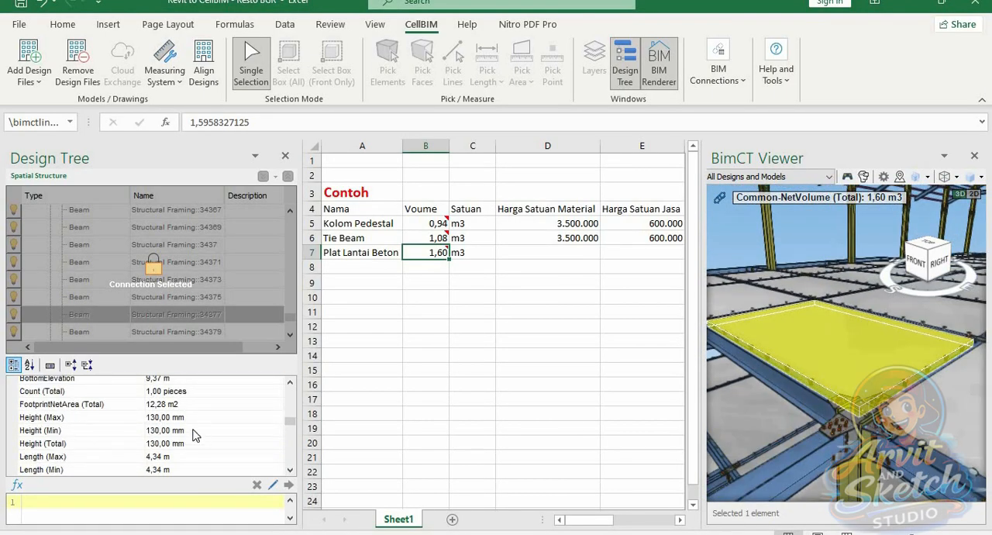
{"action": "left_click", "coordinate": [166, 406]}
{"action": "scroll", "coordinate": [192, 428], "scroll_direction": "down", "scroll_amount": 2}
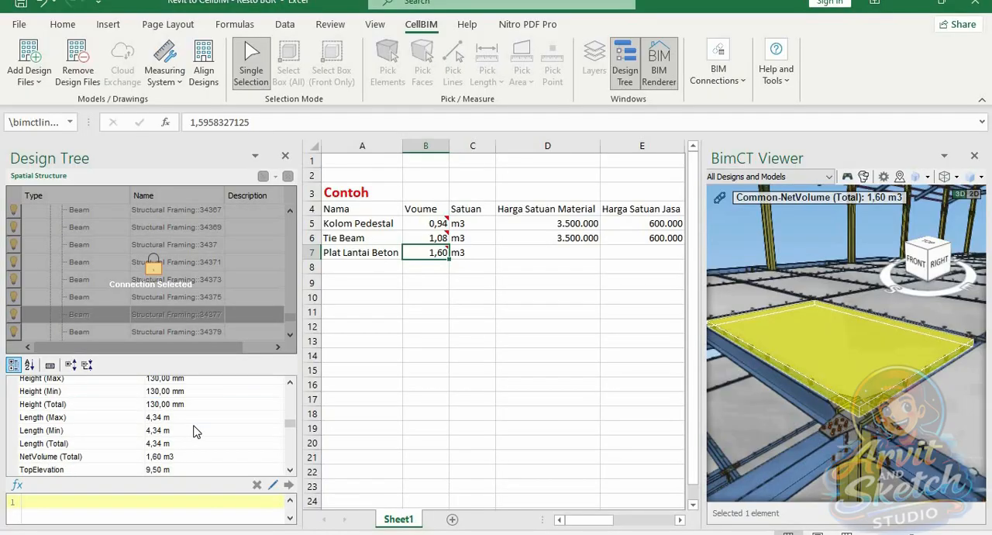
{"action": "left_click", "coordinate": [186, 419]}
{"action": "scroll", "coordinate": [201, 446], "scroll_direction": "down", "scroll_amount": 1}
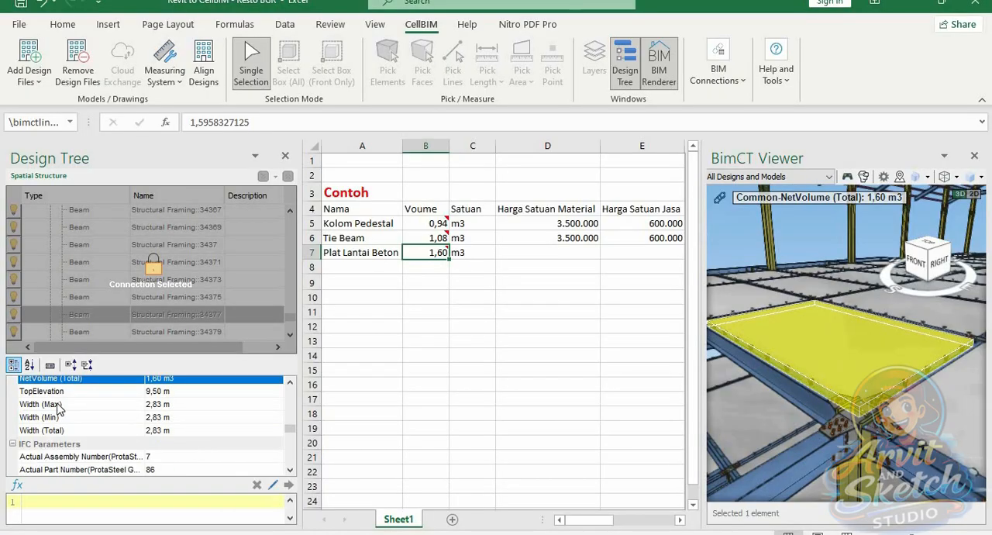
{"action": "left_click", "coordinate": [158, 394]}
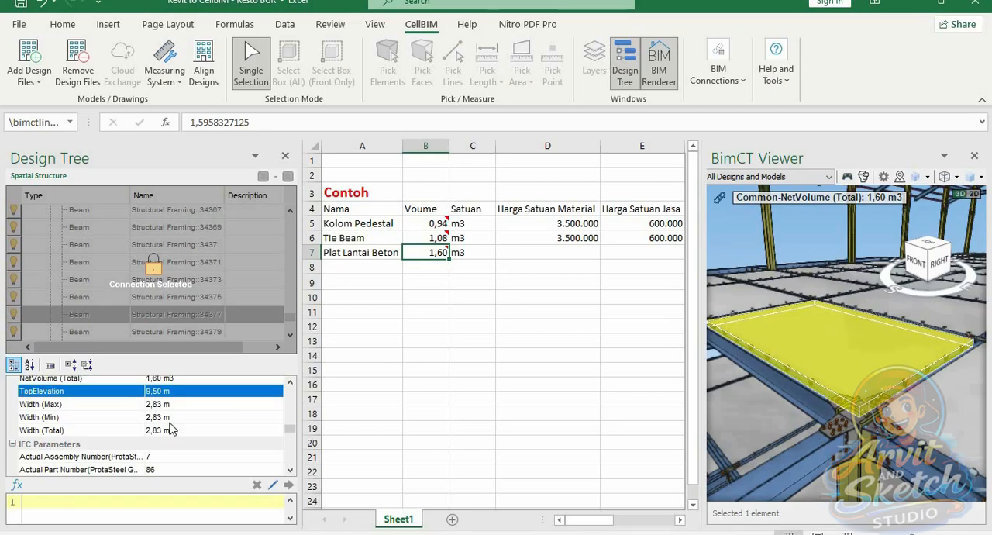
{"action": "scroll", "coordinate": [186, 431], "scroll_direction": "down", "scroll_amount": 1}
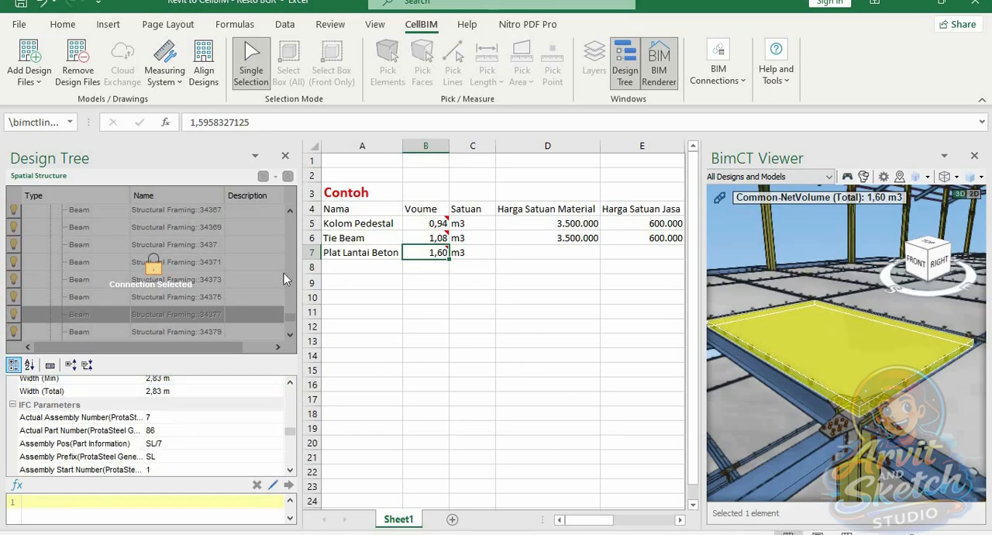
Hide the Design Tree and copy the Tie Beam's material and labour unit prices into D7:E7
{"action": "left_click", "coordinate": [624, 66]}
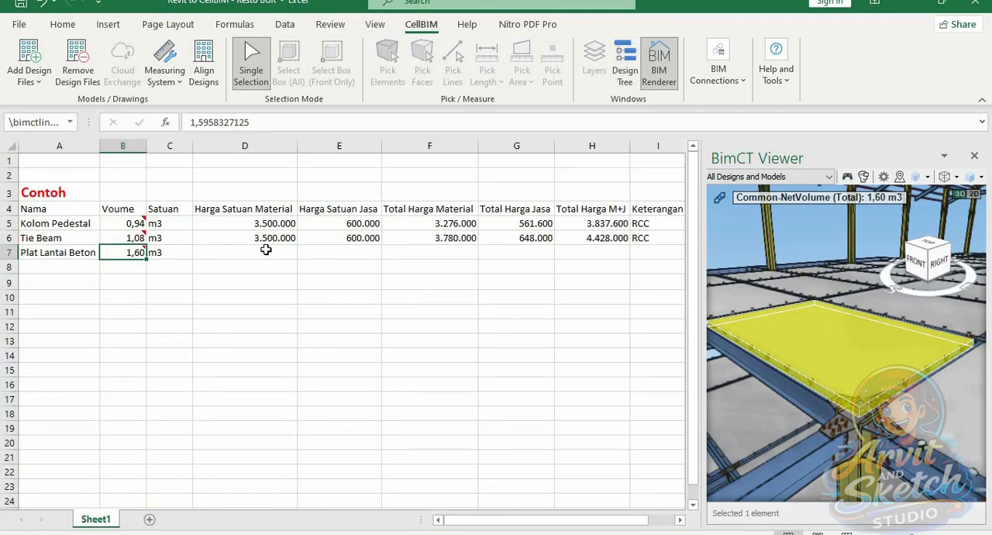
{"action": "left_click_drag", "start_coordinate": [290, 238], "coordinate": [333, 238]}
{"action": "key", "text": "ctrl+c"}
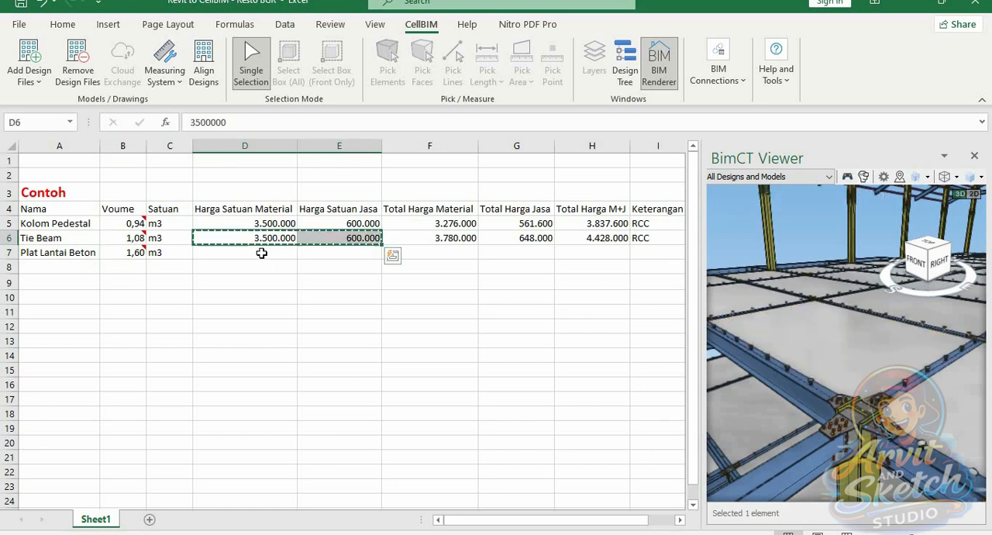
{"action": "left_click", "coordinate": [262, 252]}
{"action": "key", "text": "ctrl+v"}
{"action": "key", "text": "Escape"}
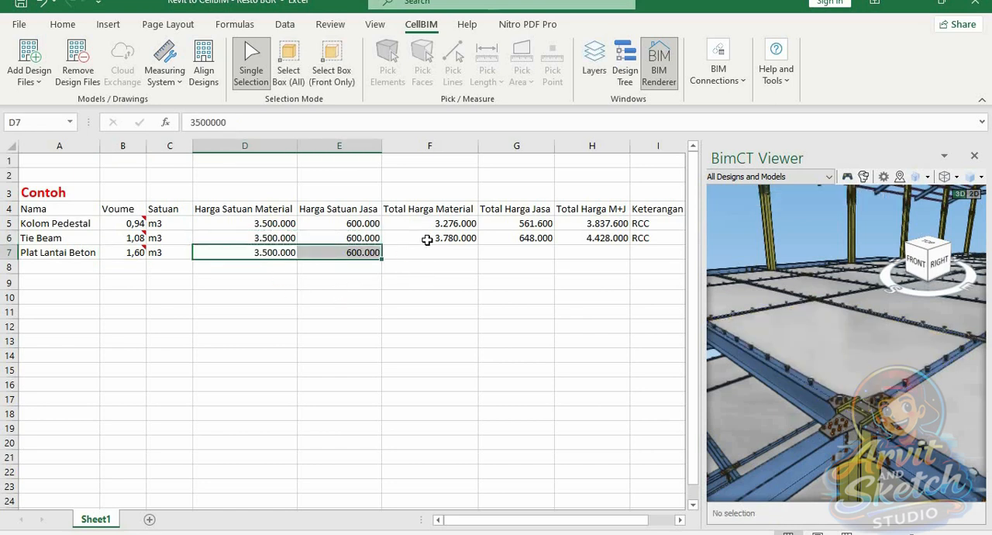
Copy the Tie Beam's total price formulas and RCC remark from columns F to I into row 7
{"action": "left_click", "coordinate": [422, 259]}
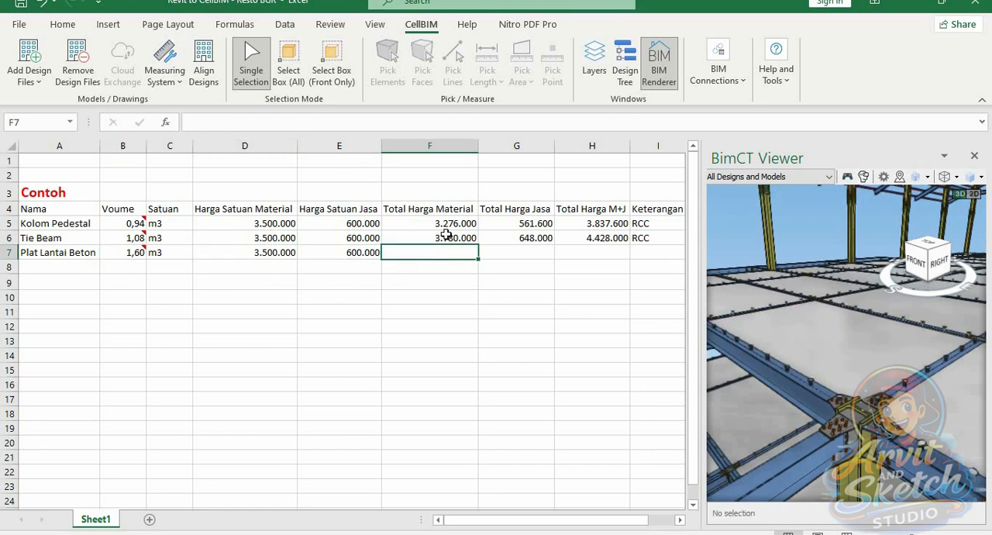
{"action": "left_click_drag", "start_coordinate": [463, 238], "coordinate": [635, 238]}
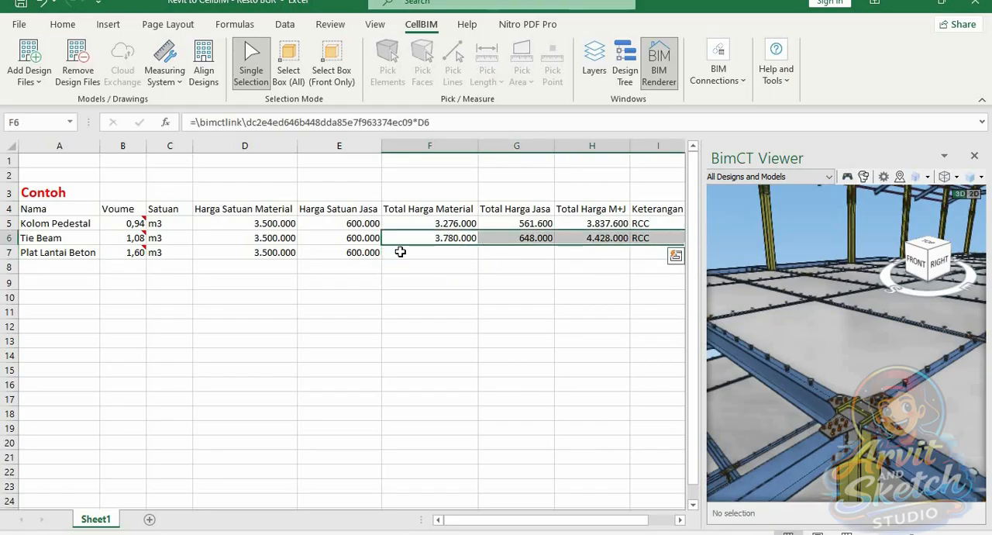
{"action": "key", "text": "ctrl+c"}
{"action": "left_click", "coordinate": [420, 253]}
{"action": "key", "text": "ctrl+v"}
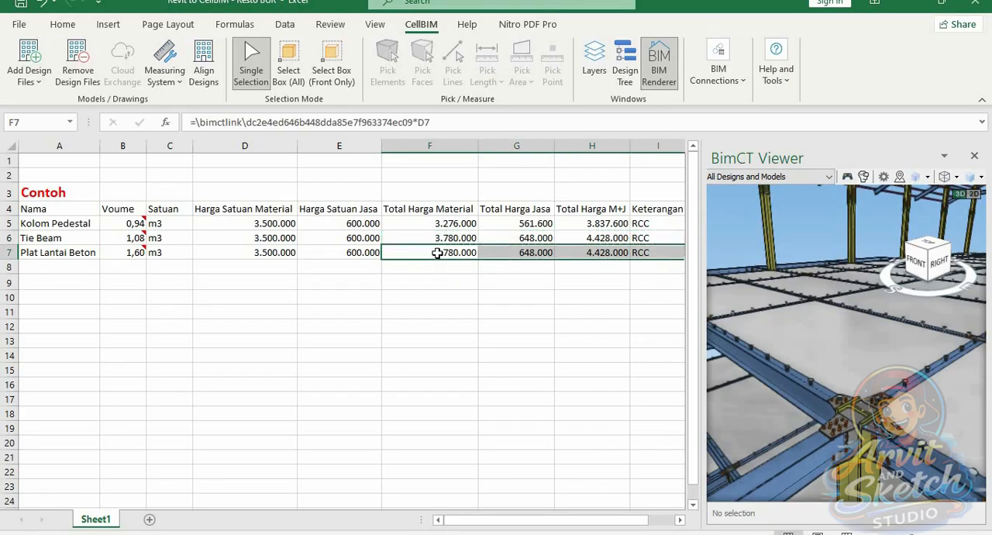
Replace the Total Harga Material formula in F7 with the linked volume in B7 multiplied by D7
{"action": "left_click", "coordinate": [434, 252]}
{"action": "type", "text": "="}
{"action": "left_click", "coordinate": [128, 255]}
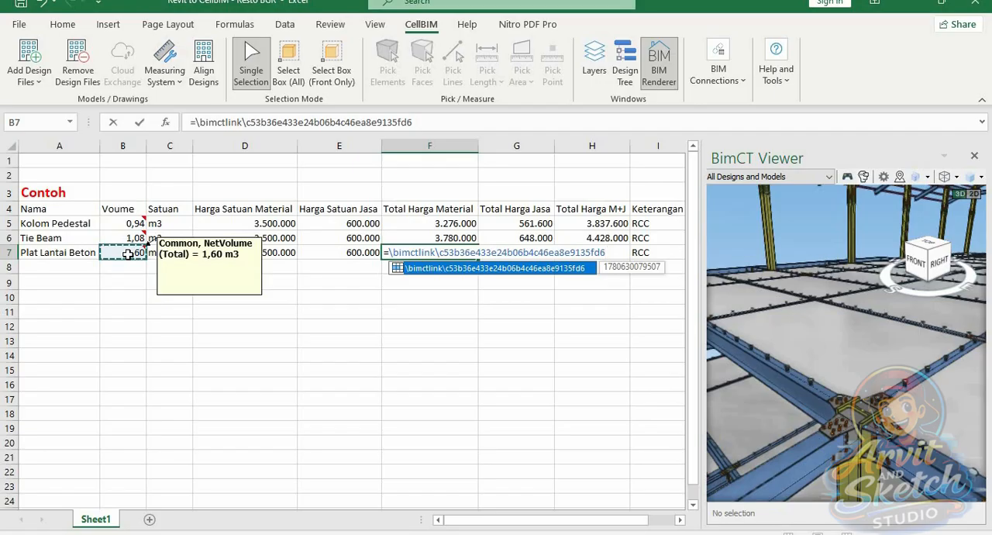
{"action": "type", "text": "*"}
{"action": "left_click", "coordinate": [241, 252]}
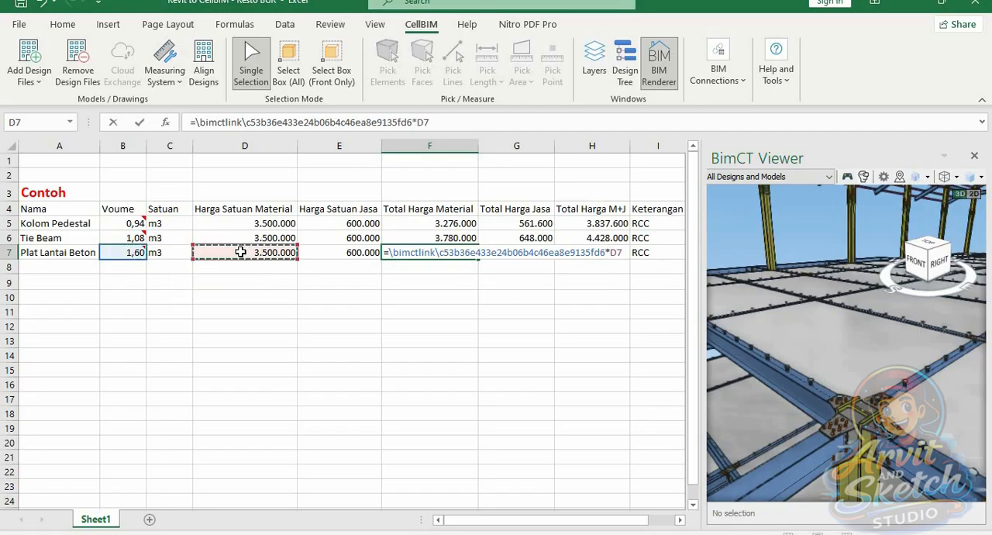
{"action": "key", "text": "Return"}
Replace the Total Harga Jasa formula in G7 with the linked volume in B7 multiplied by E7
{"action": "left_click", "coordinate": [518, 252]}
{"action": "type", "text": "="}
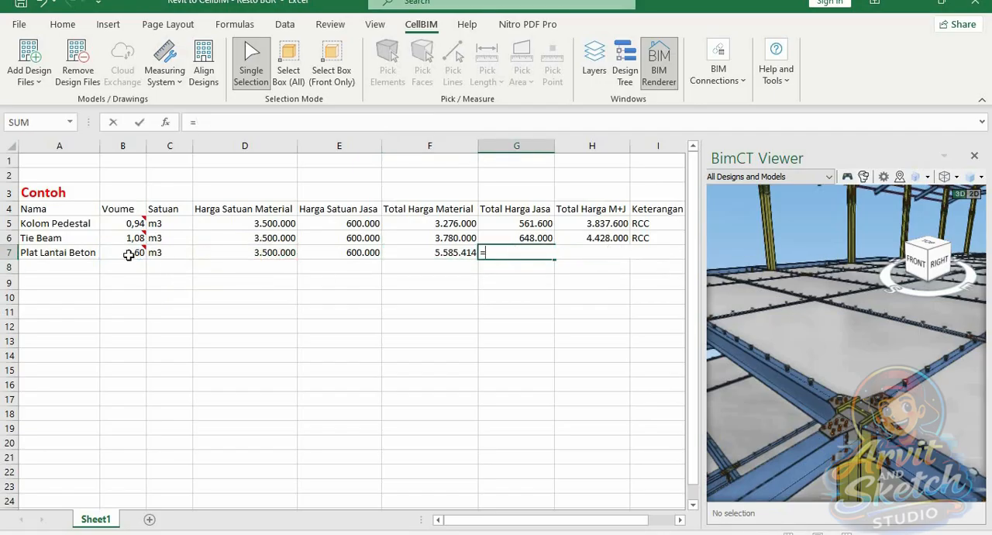
{"action": "left_click", "coordinate": [128, 255]}
{"action": "type", "text": "*"}
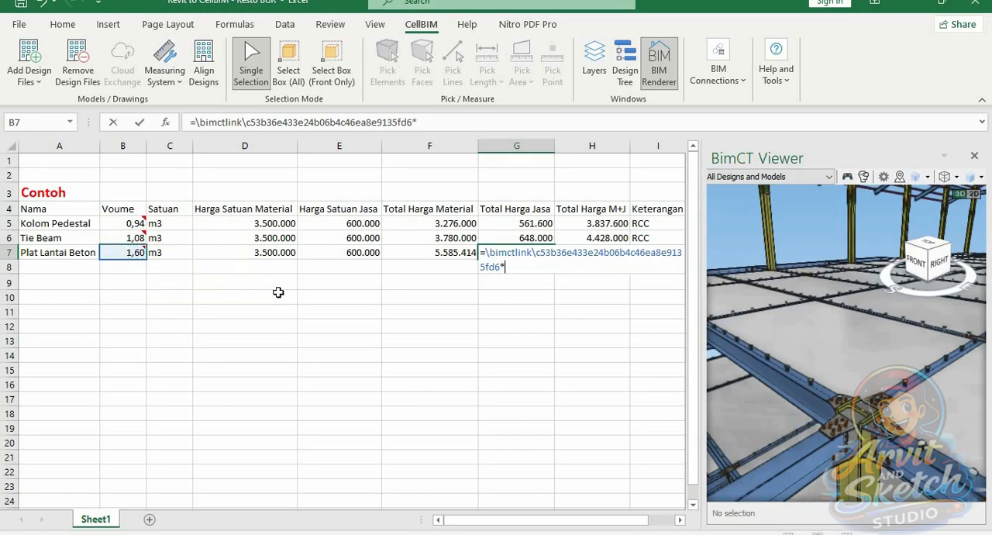
{"action": "left_click", "coordinate": [363, 252]}
{"action": "key", "text": "Return"}
Check the combined total formula in H7, the remark beside it, and the slab panel linked to B7
{"action": "left_click", "coordinate": [624, 252]}
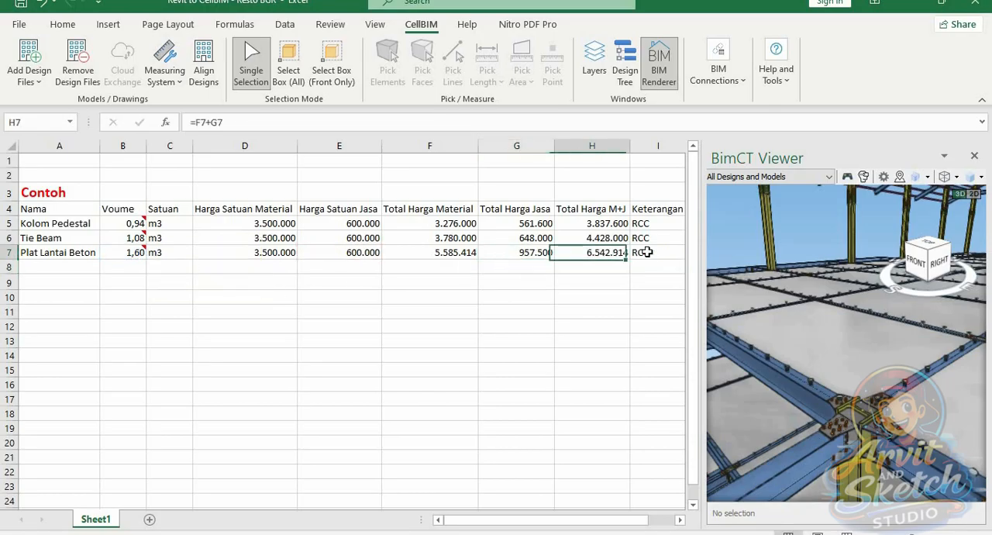
{"action": "left_click", "coordinate": [647, 252]}
{"action": "left_click", "coordinate": [609, 278]}
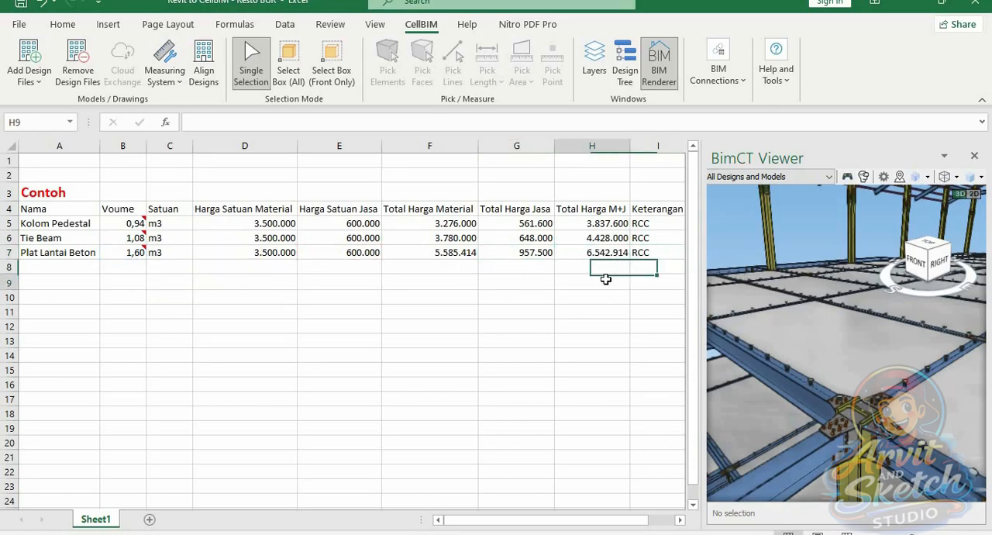
{"action": "left_click", "coordinate": [134, 253]}
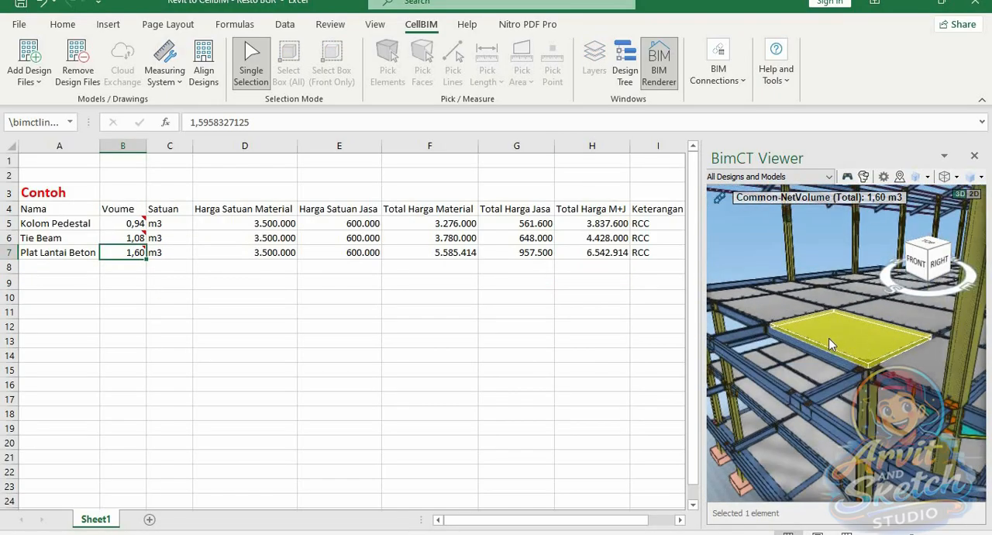
Show the Design Tree again, select cell A8 for the next item, and widen the BimCT Viewer up to column C
{"action": "left_click", "coordinate": [624, 68]}
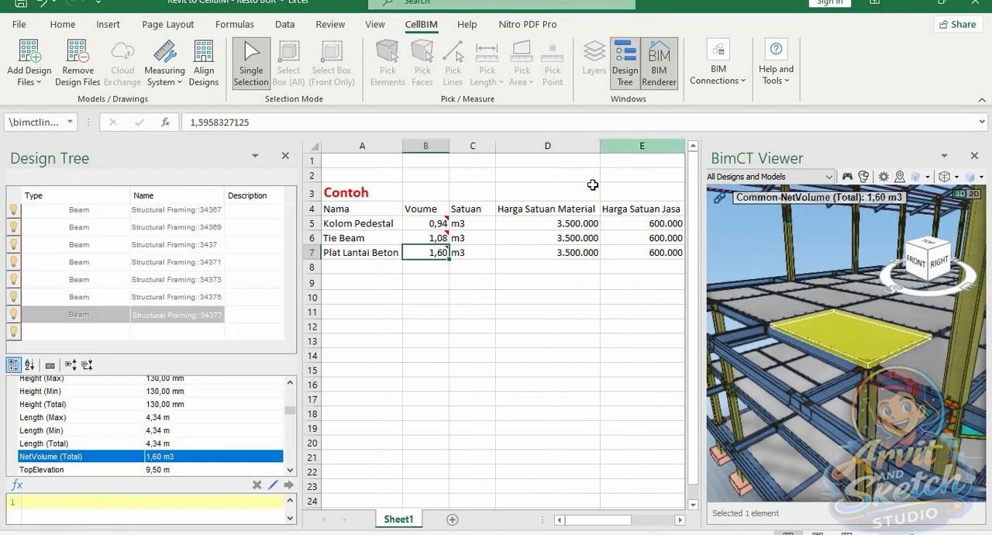
{"action": "left_click", "coordinate": [360, 268]}
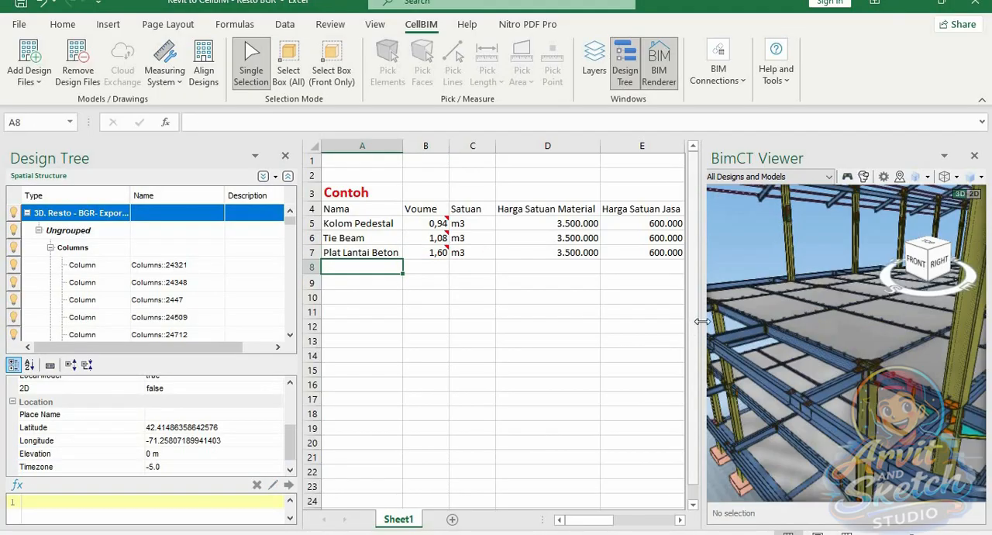
{"action": "left_click_drag", "start_coordinate": [681, 323], "coordinate": [521, 332]}
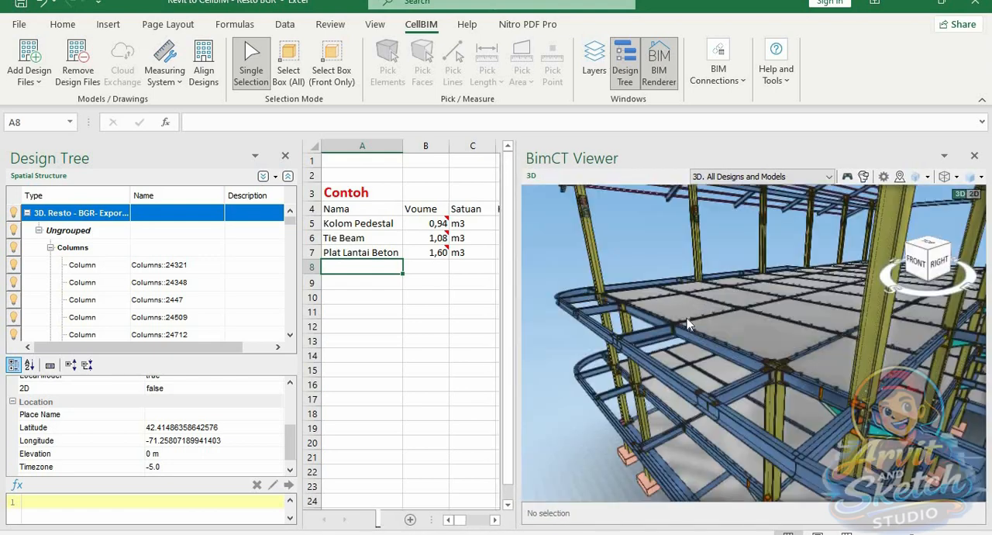
Examine the whole building model from all sides, ending on a closer front-right view of the floors and columns
{"action": "scroll", "coordinate": [636, 343], "scroll_direction": "down", "scroll_amount": 3}
{"action": "scroll", "coordinate": [635, 343], "scroll_direction": "down", "scroll_amount": 3}
{"action": "scroll", "coordinate": [773, 338], "scroll_direction": "up", "scroll_amount": 3}
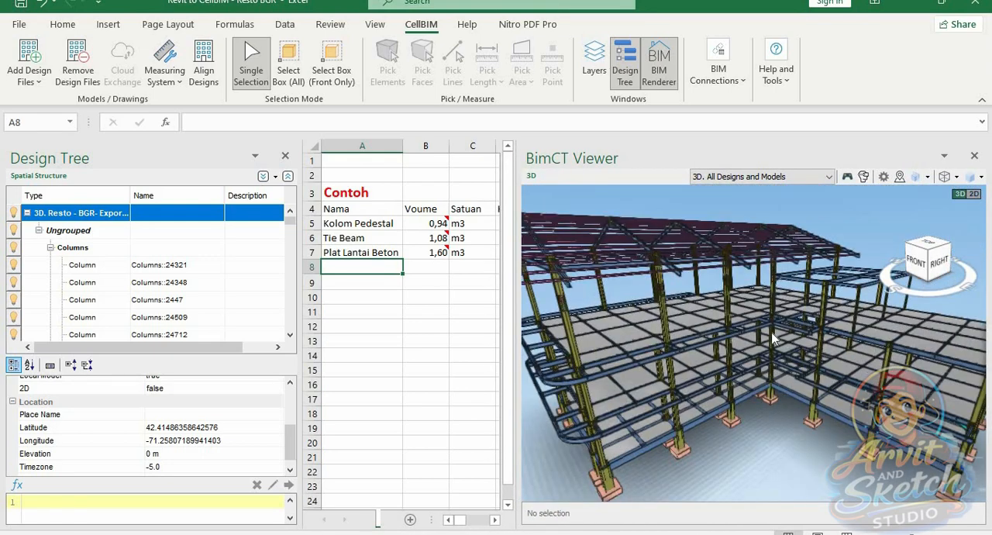
{"action": "left_click", "coordinate": [928, 253]}
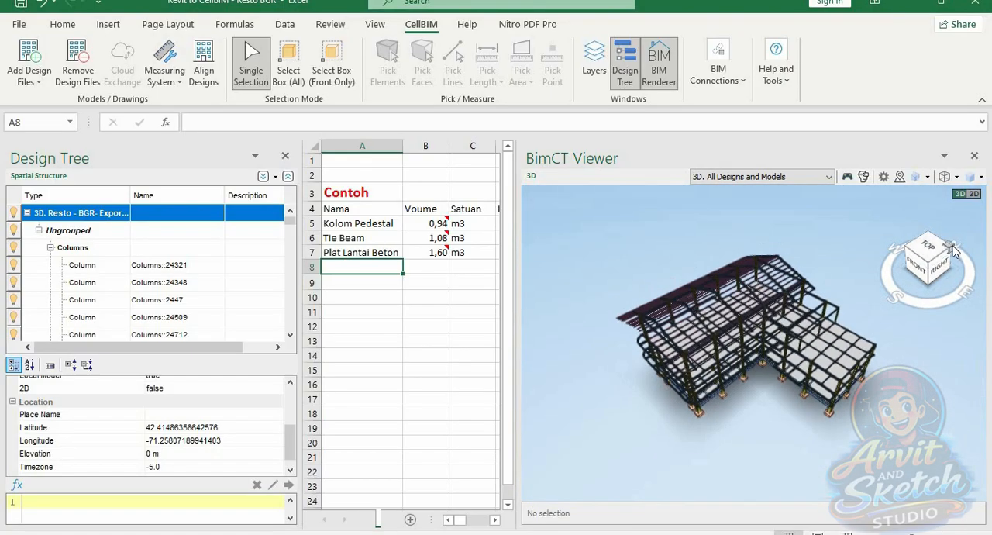
{"action": "left_click", "coordinate": [952, 254]}
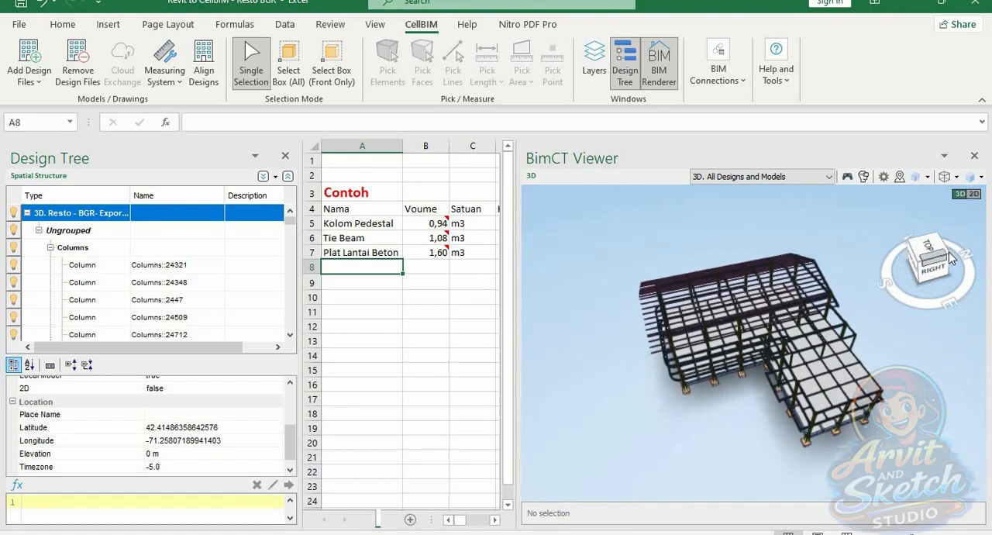
{"action": "left_click", "coordinate": [944, 254]}
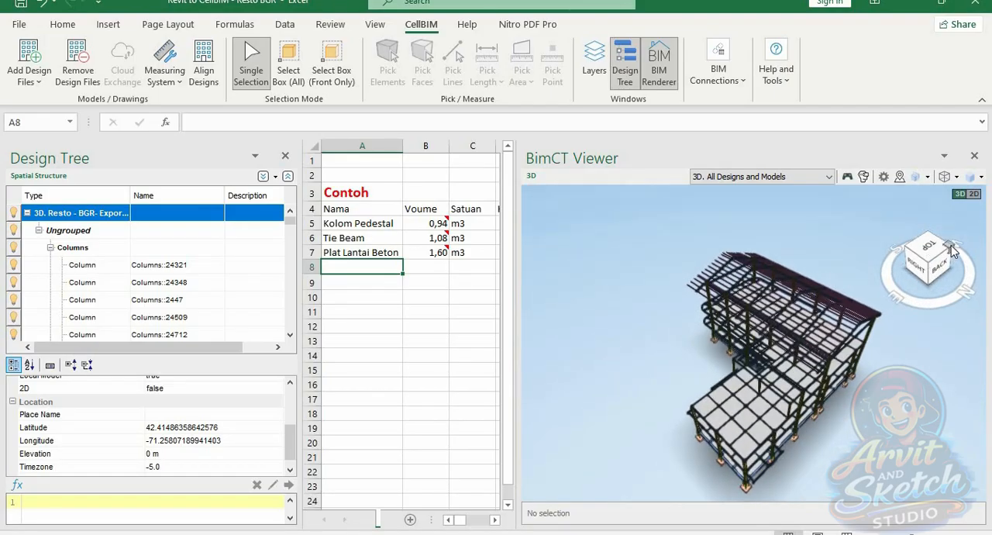
{"action": "left_click", "coordinate": [951, 249]}
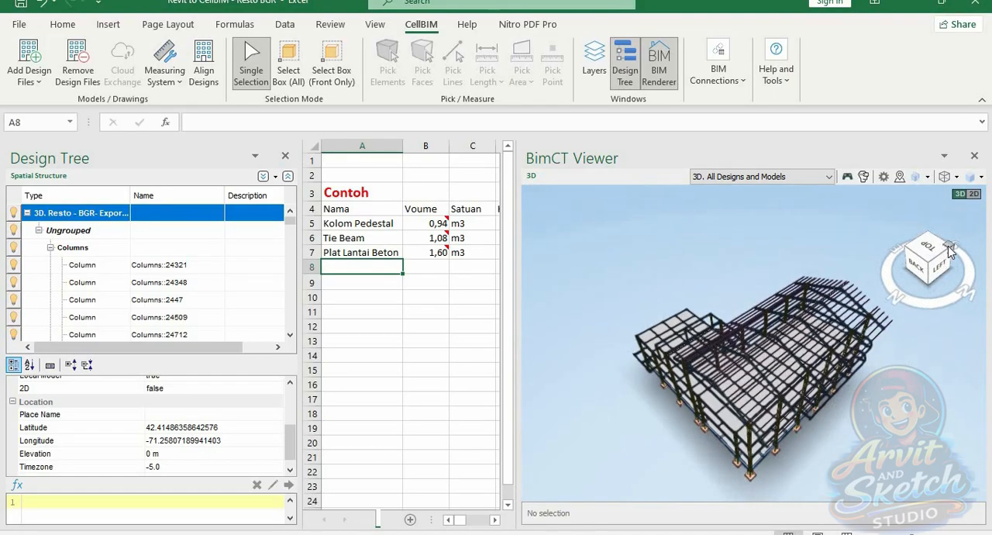
{"action": "left_click", "coordinate": [951, 246]}
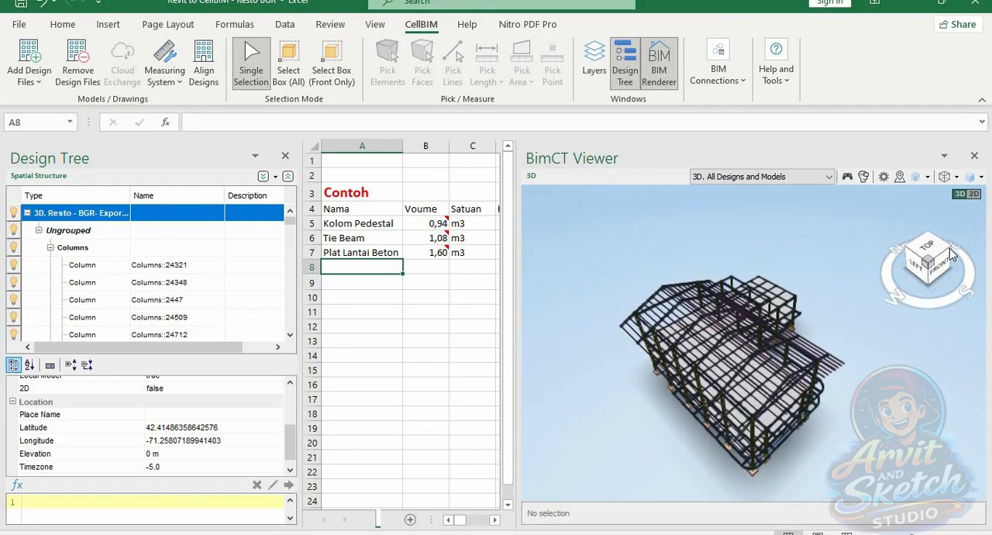
{"action": "left_click", "coordinate": [951, 259]}
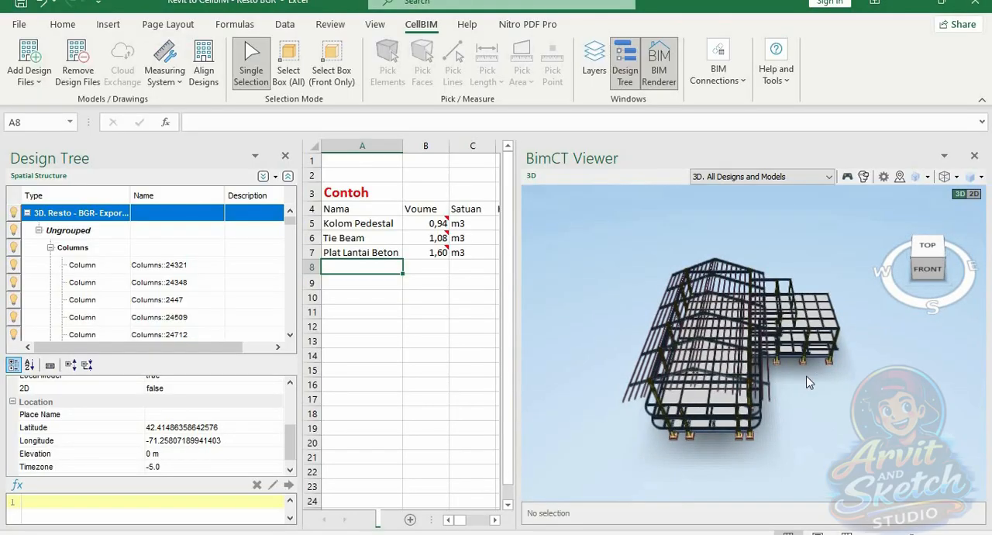
{"action": "left_click_drag", "start_coordinate": [823, 369], "coordinate": [725, 383]}
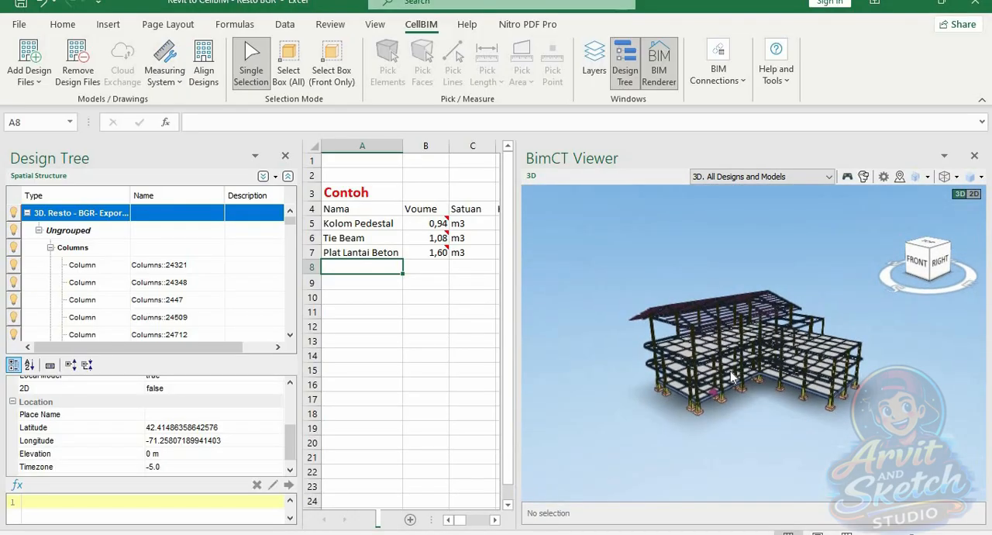
{"action": "scroll", "coordinate": [724, 385], "scroll_direction": "up", "scroll_amount": 3}
{"action": "scroll", "coordinate": [725, 341], "scroll_direction": "up", "scroll_amount": 3}
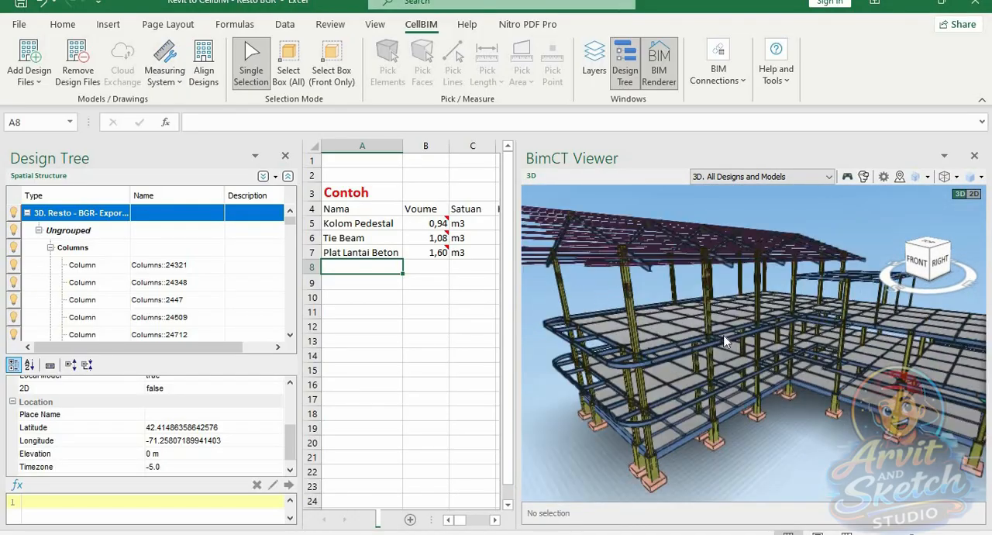